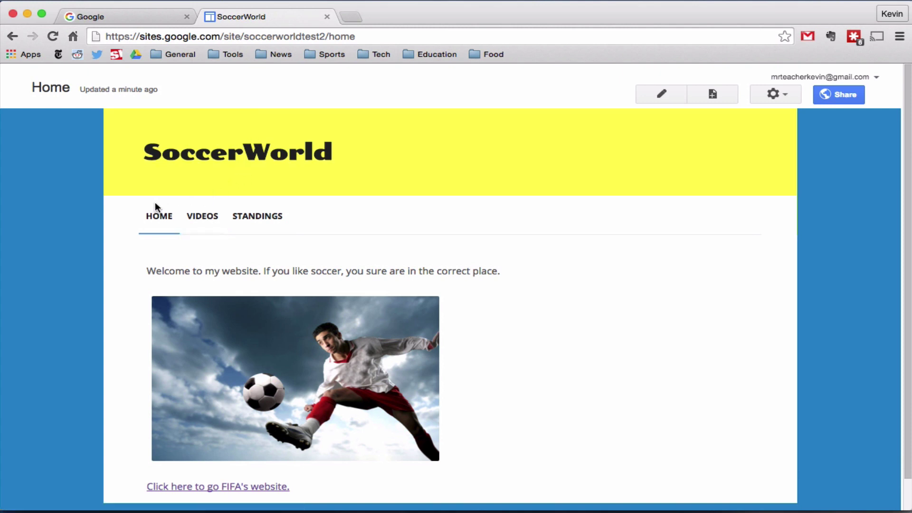
Review the Home, Videos and Standings pages of the finished SoccerWorld example site, then close it
{"action": "scroll", "coordinate": [128, 227], "scroll_direction": "down", "scroll_amount": 2}
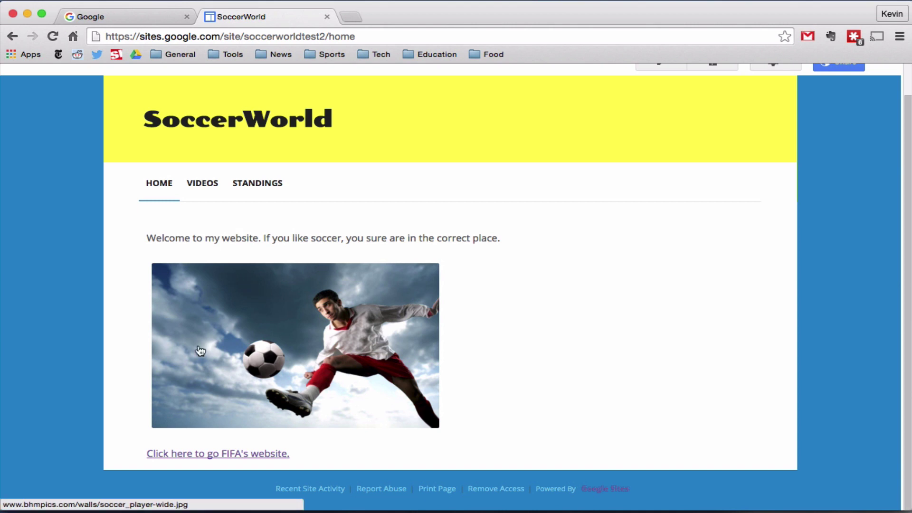
{"action": "left_click", "coordinate": [200, 183]}
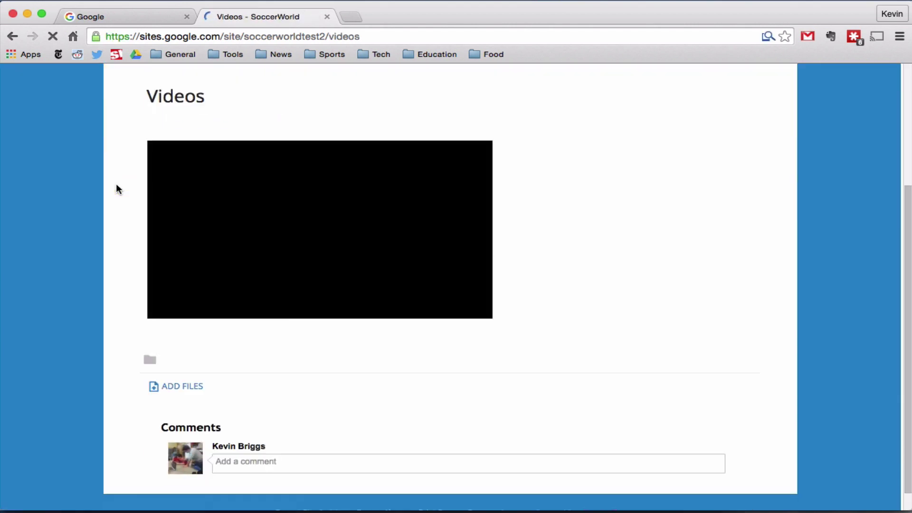
{"action": "scroll", "coordinate": [116, 183], "scroll_direction": "down", "scroll_amount": 2}
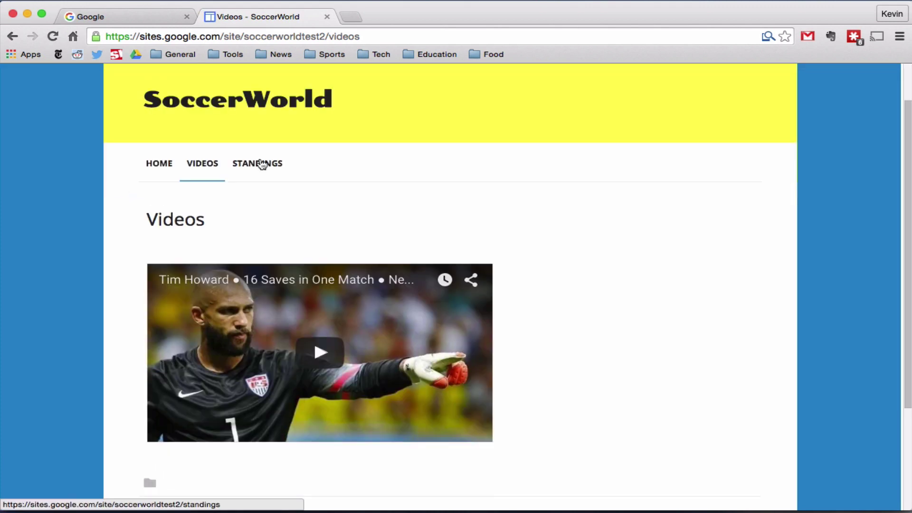
{"action": "left_click", "coordinate": [258, 163]}
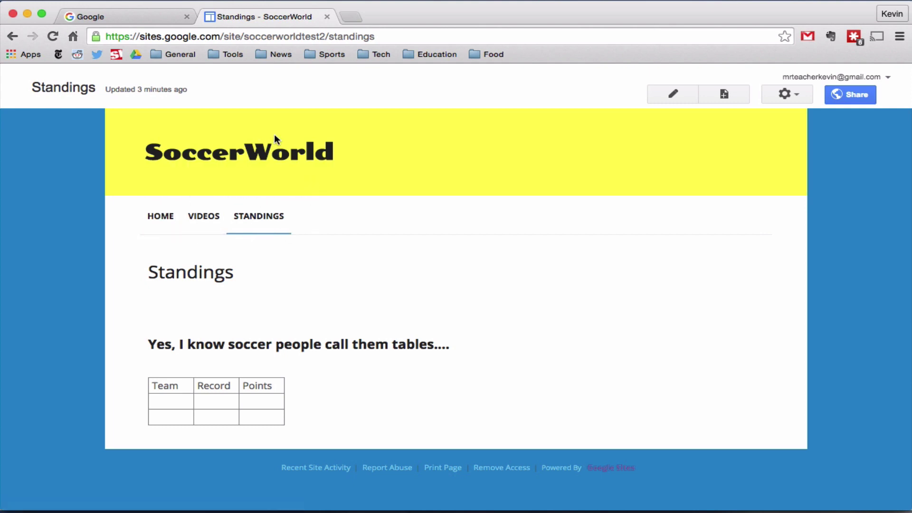
{"action": "left_click", "coordinate": [326, 16]}
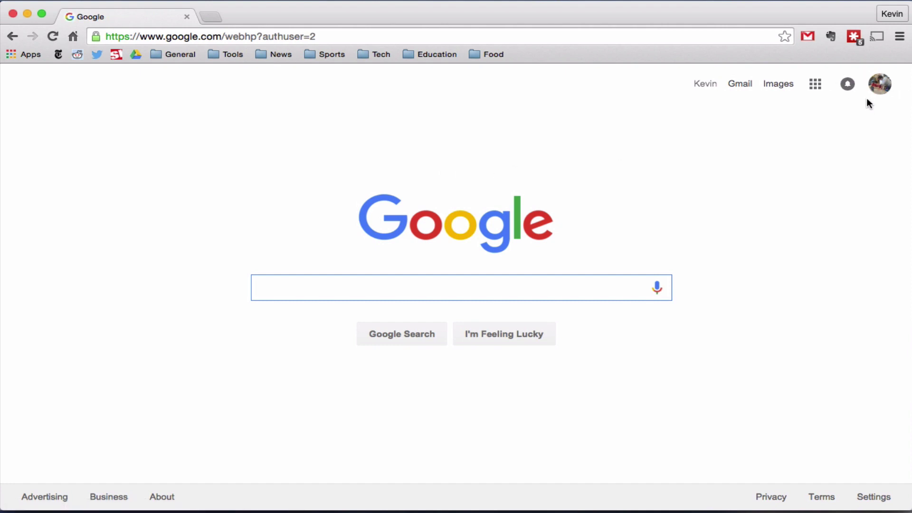
Open Google Sites from Google's full product list, under Home & Office
{"action": "left_click", "coordinate": [815, 86]}
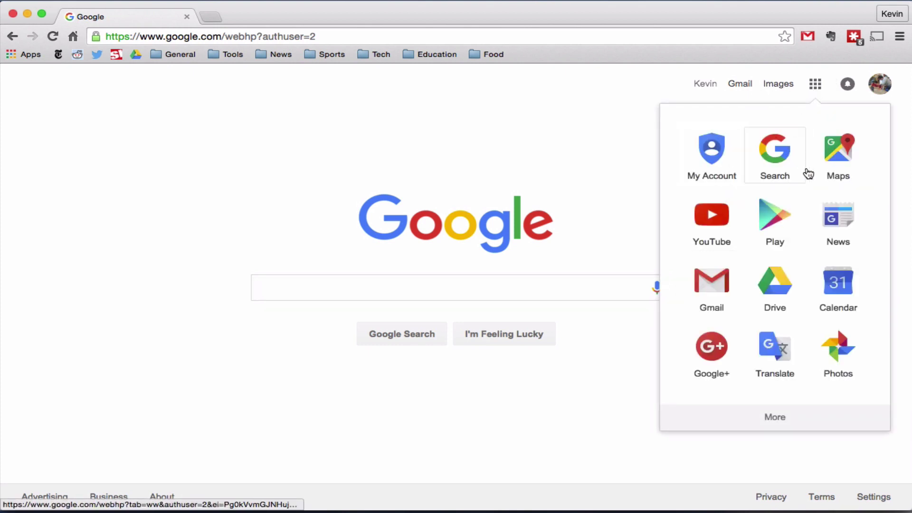
{"action": "left_click", "coordinate": [777, 420]}
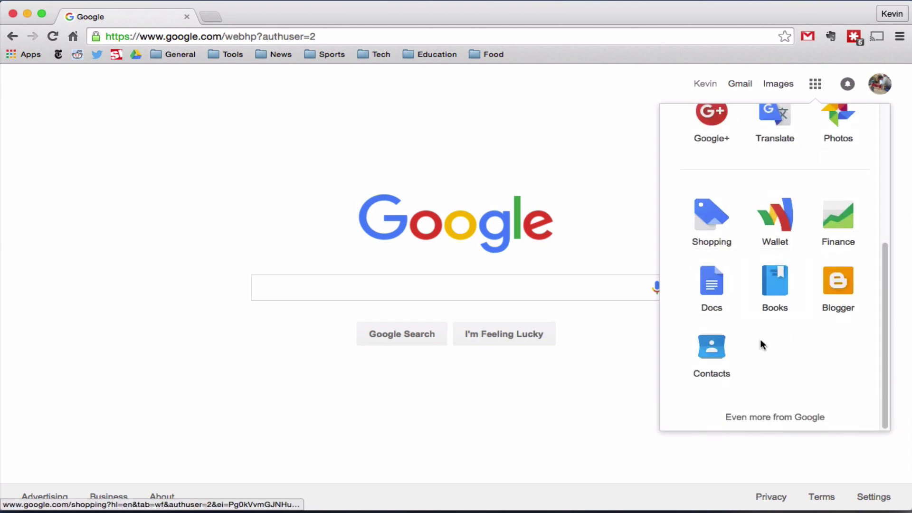
{"action": "left_click", "coordinate": [760, 416]}
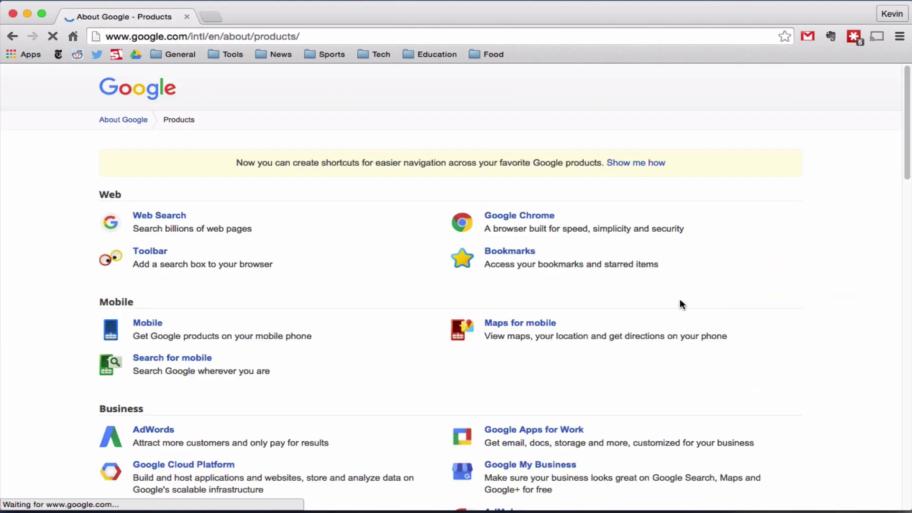
{"action": "scroll", "coordinate": [386, 223], "scroll_direction": "down", "scroll_amount": 10}
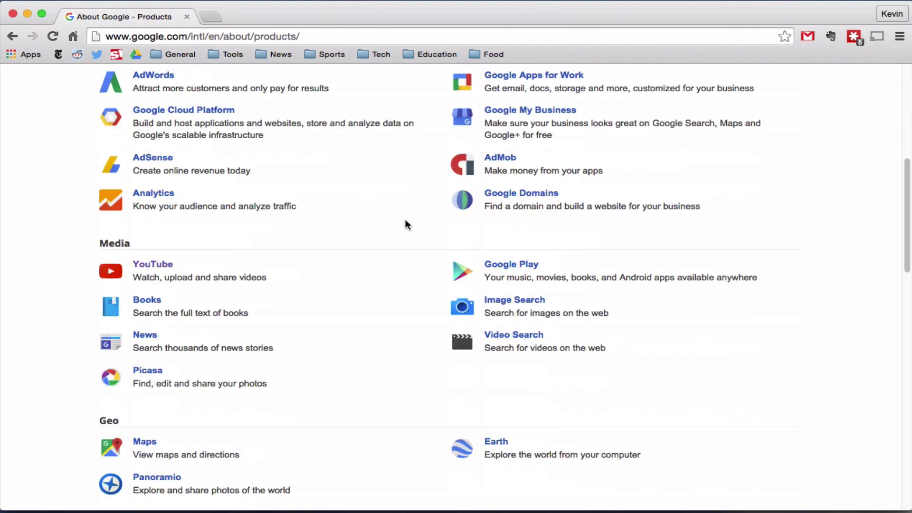
{"action": "scroll", "coordinate": [406, 222], "scroll_direction": "down", "scroll_amount": 6}
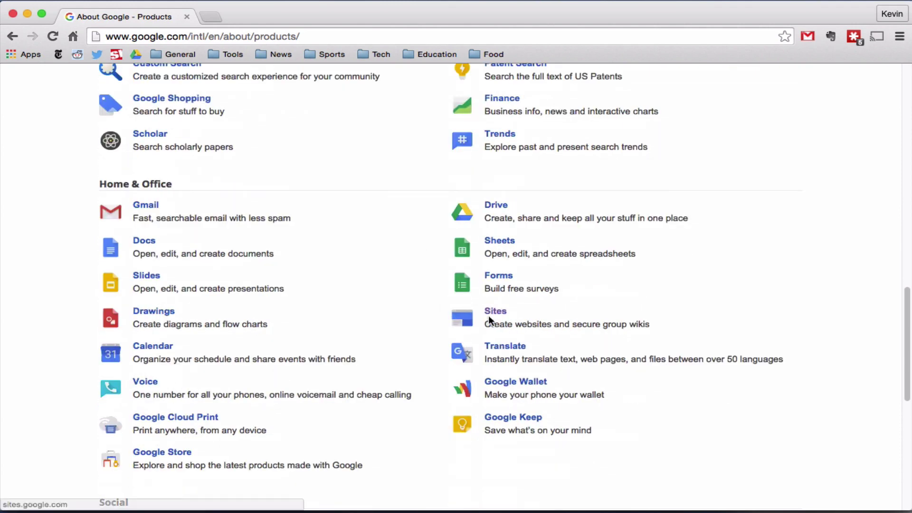
{"action": "left_click", "coordinate": [497, 312]}
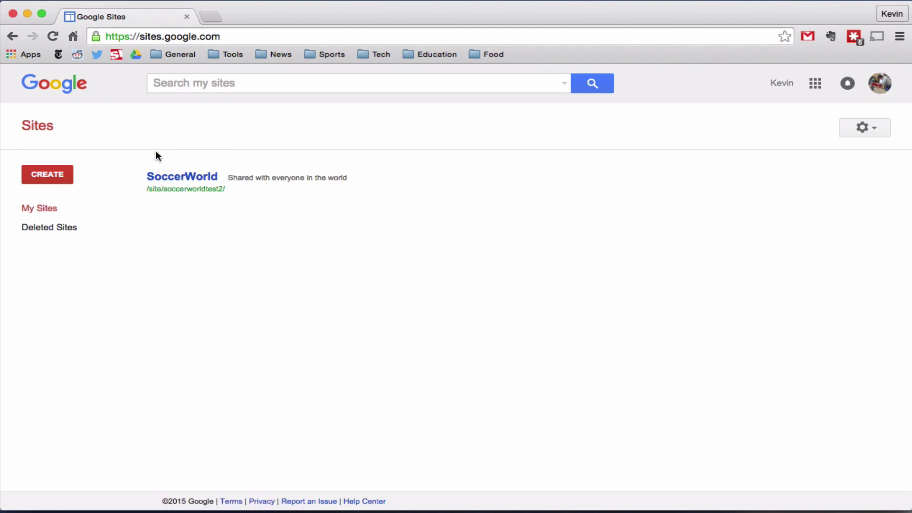
Start a new site from the blank template, named SoccerWorld, with the site location soccerworldv2
{"action": "left_click", "coordinate": [45, 173]}
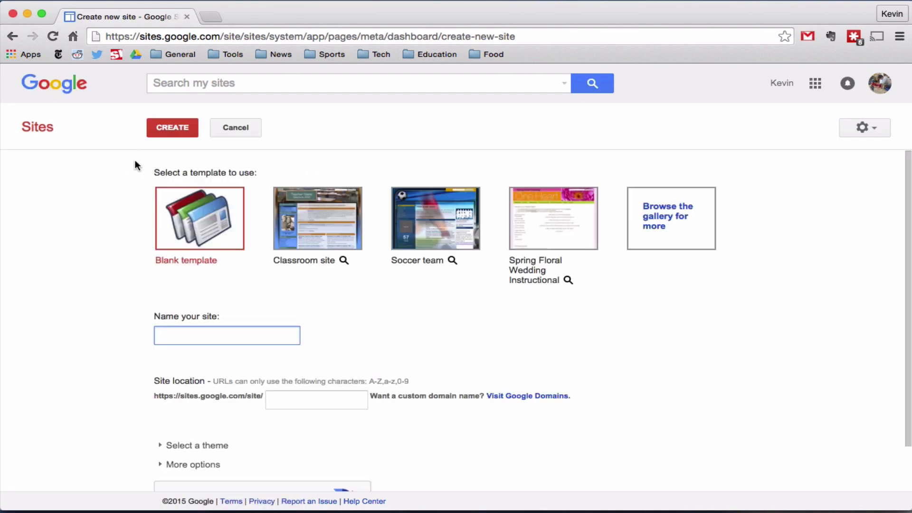
{"action": "scroll", "coordinate": [134, 159], "scroll_direction": "down", "scroll_amount": 1}
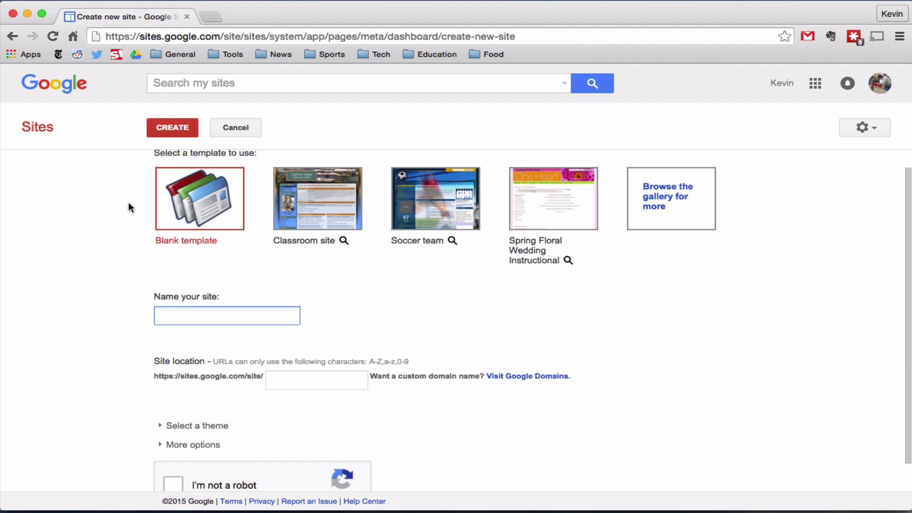
{"action": "scroll", "coordinate": [118, 186], "scroll_direction": "up", "scroll_amount": 1}
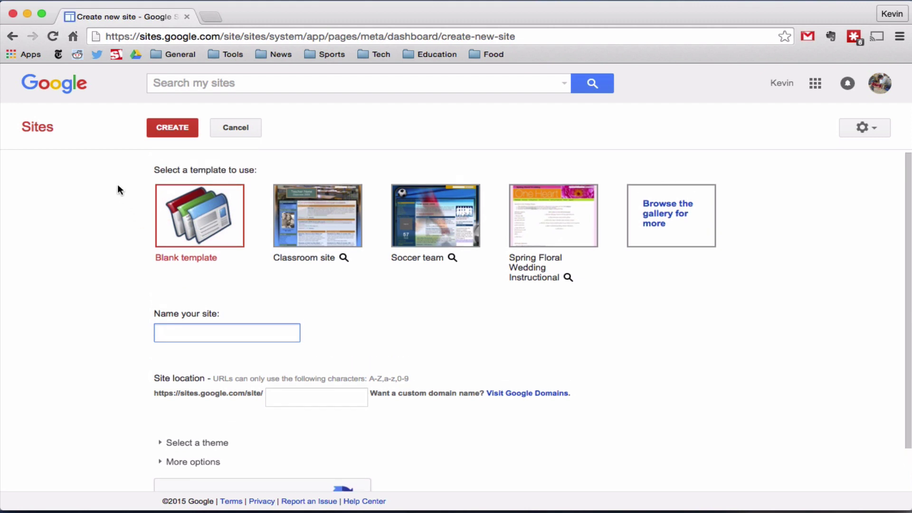
{"action": "type", "text": "SoccerWorld"}
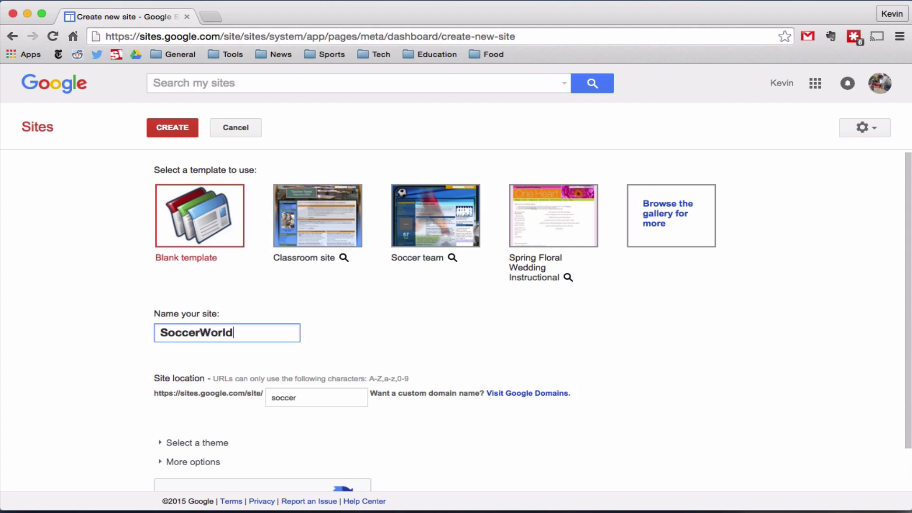
{"action": "left_click", "coordinate": [322, 395]}
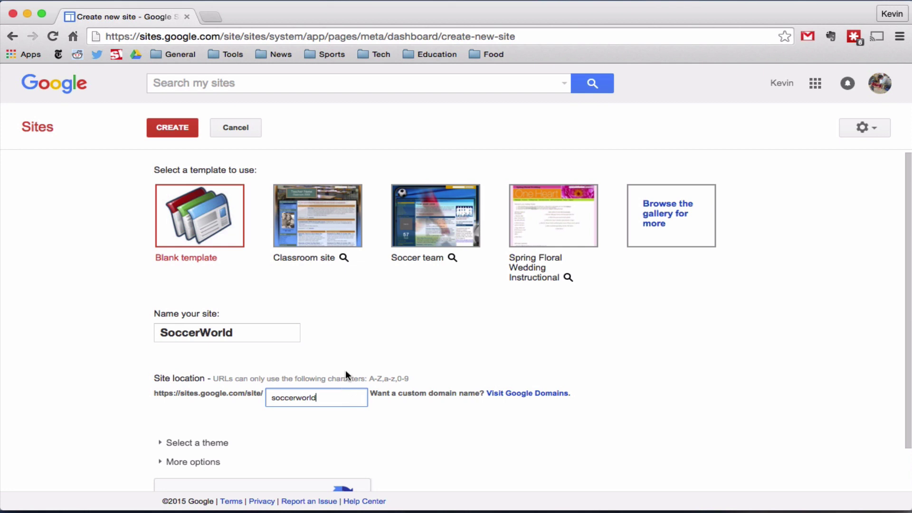
{"action": "scroll", "coordinate": [346, 368], "scroll_direction": "down", "scroll_amount": 1}
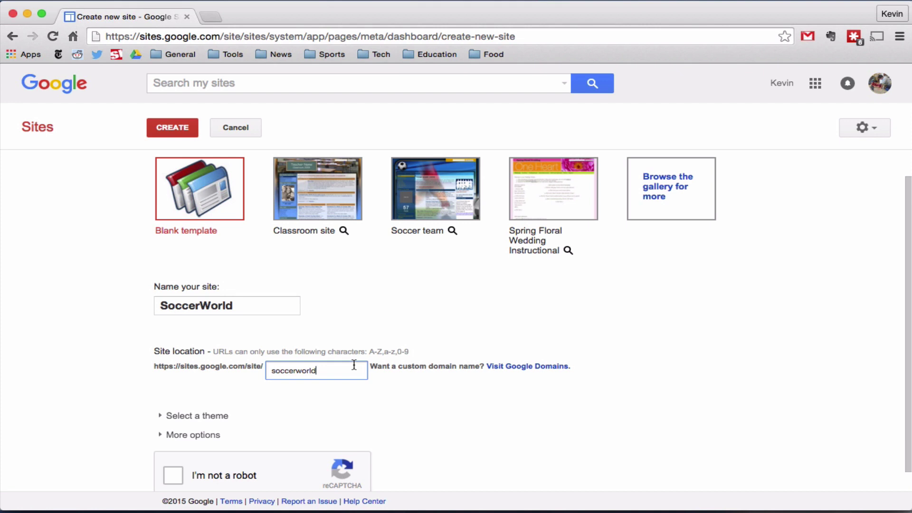
{"action": "type", "text": "v2"}
{"action": "scroll", "coordinate": [145, 385], "scroll_direction": "down", "scroll_amount": 1}
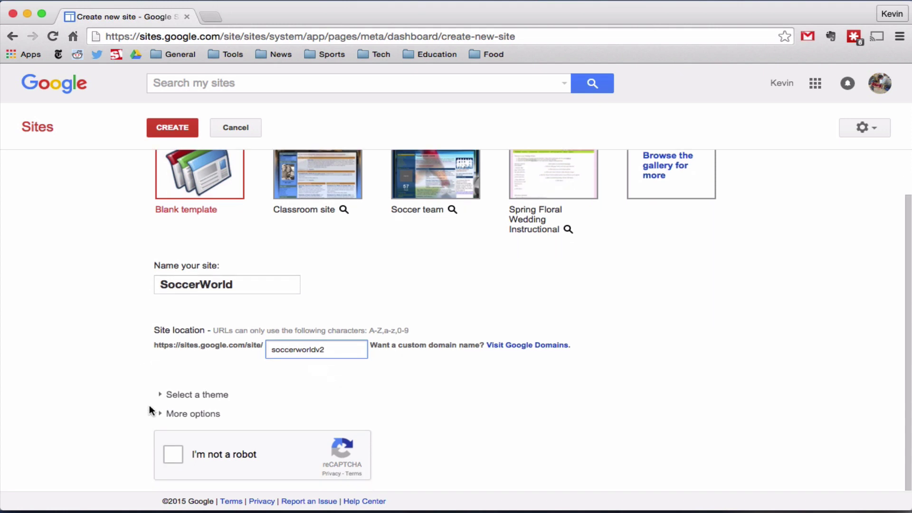
Complete the "I'm not a robot" check and create the SoccerWorld site without choosing a theme
{"action": "left_click", "coordinate": [173, 454]}
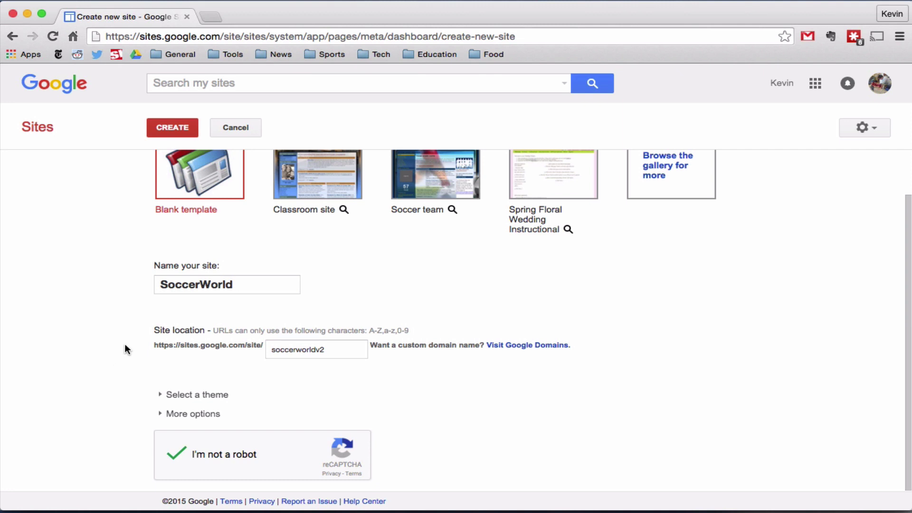
{"action": "left_click", "coordinate": [158, 393]}
{"action": "left_click", "coordinate": [160, 394]}
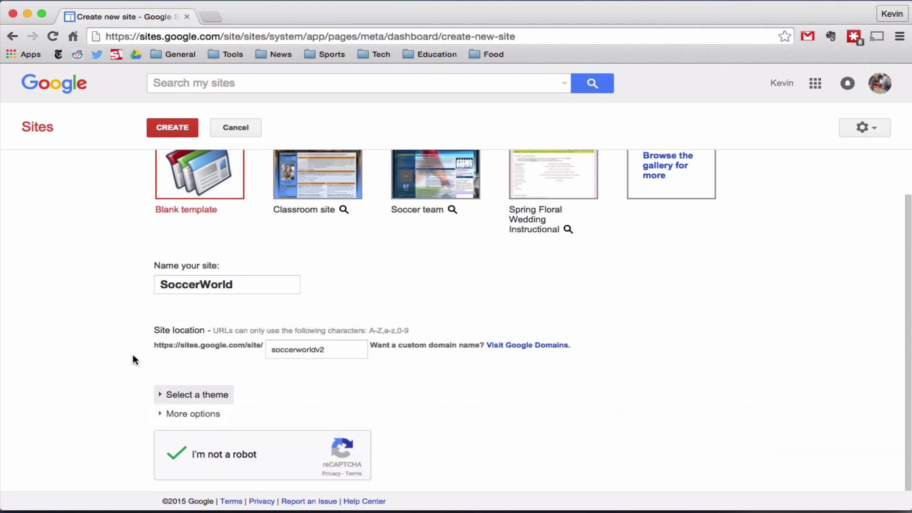
{"action": "scroll", "coordinate": [133, 354], "scroll_direction": "up", "scroll_amount": 2}
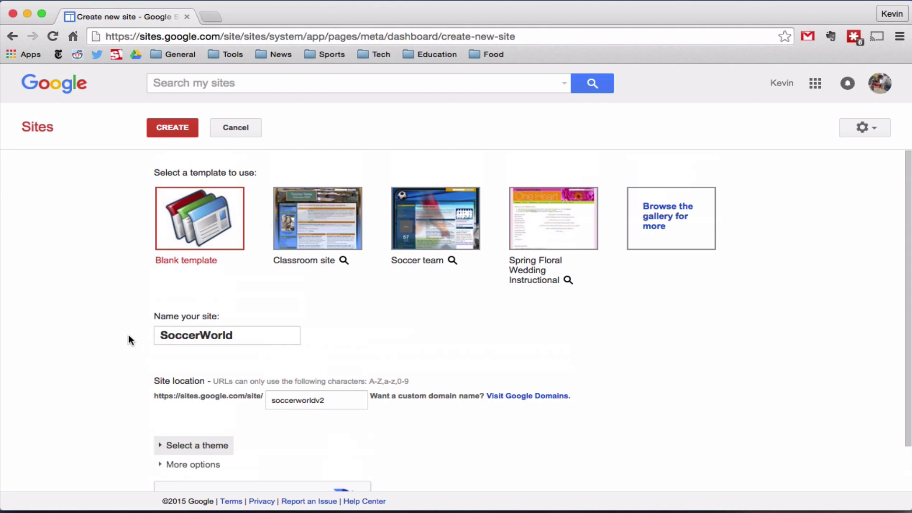
{"action": "scroll", "coordinate": [127, 336], "scroll_direction": "down", "scroll_amount": 1}
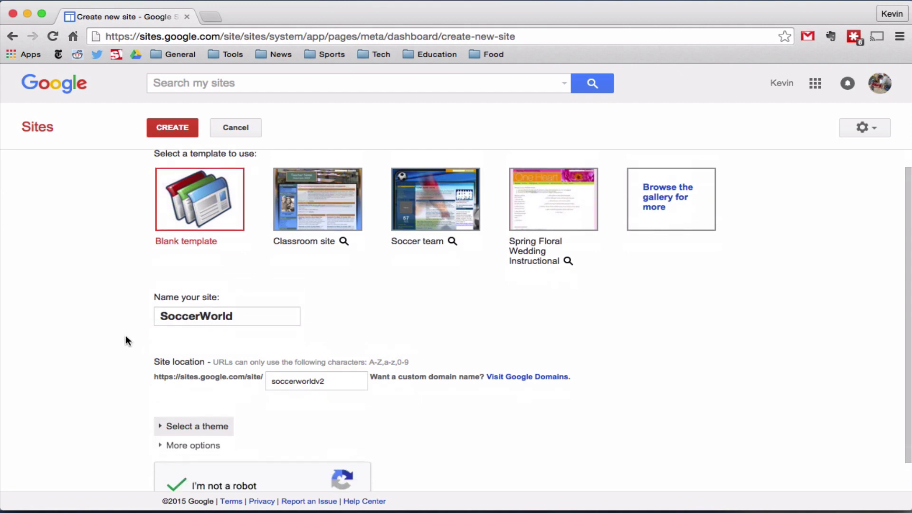
{"action": "left_click", "coordinate": [173, 128]}
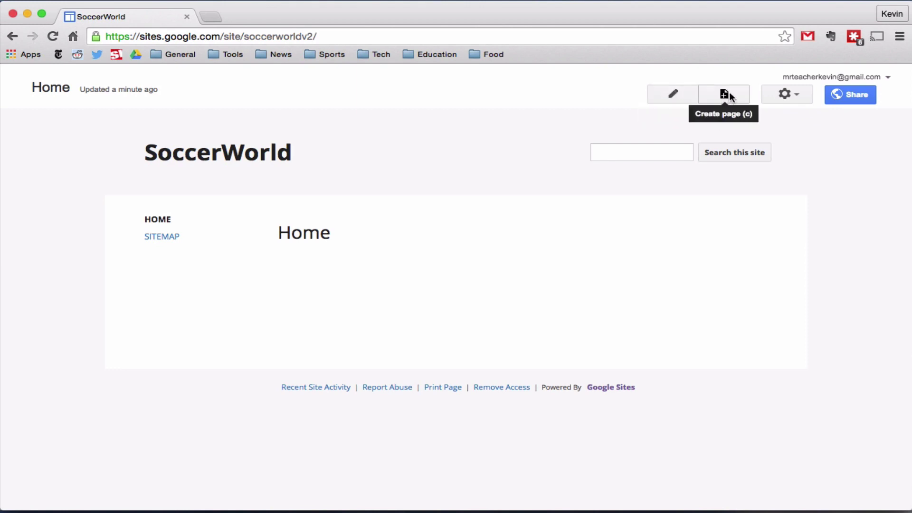
Edit the site layout to remove the sidebar and add horizontal navigation, then close the layout editor
{"action": "left_click", "coordinate": [798, 97]}
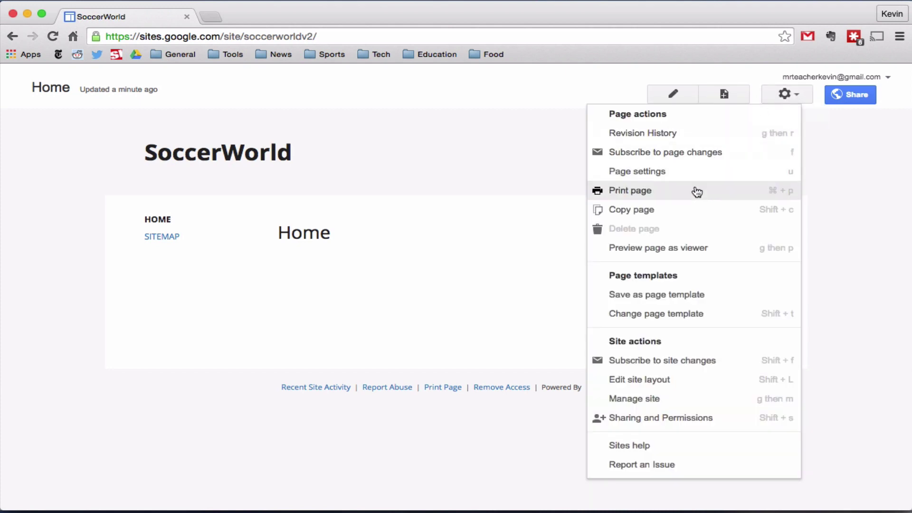
{"action": "left_click", "coordinate": [644, 380]}
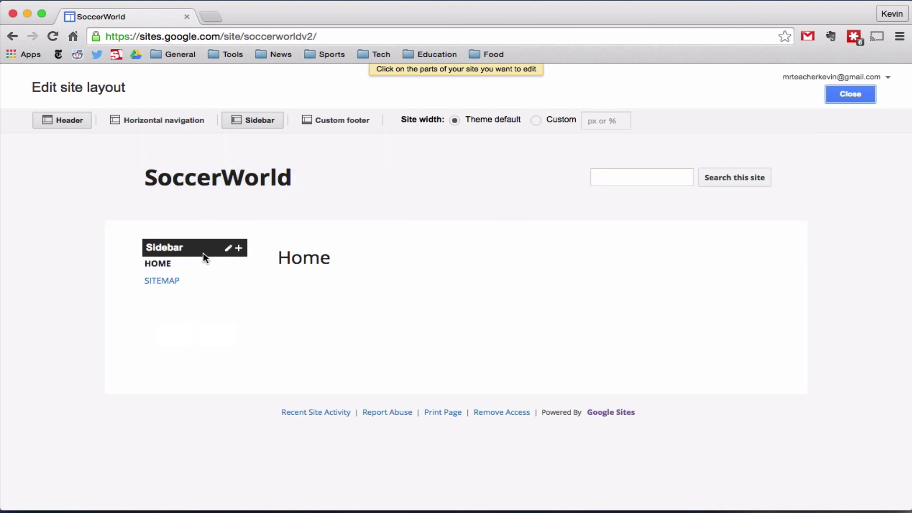
{"action": "left_click", "coordinate": [257, 119]}
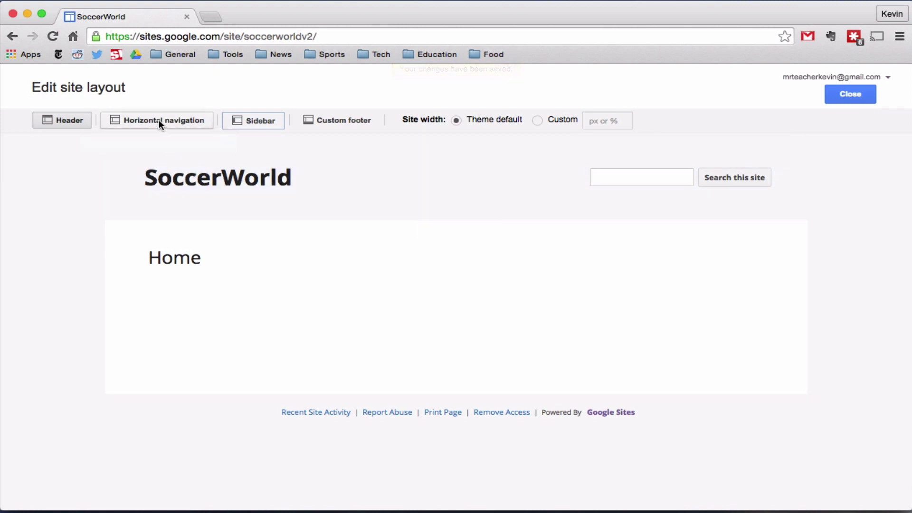
{"action": "left_click", "coordinate": [160, 123]}
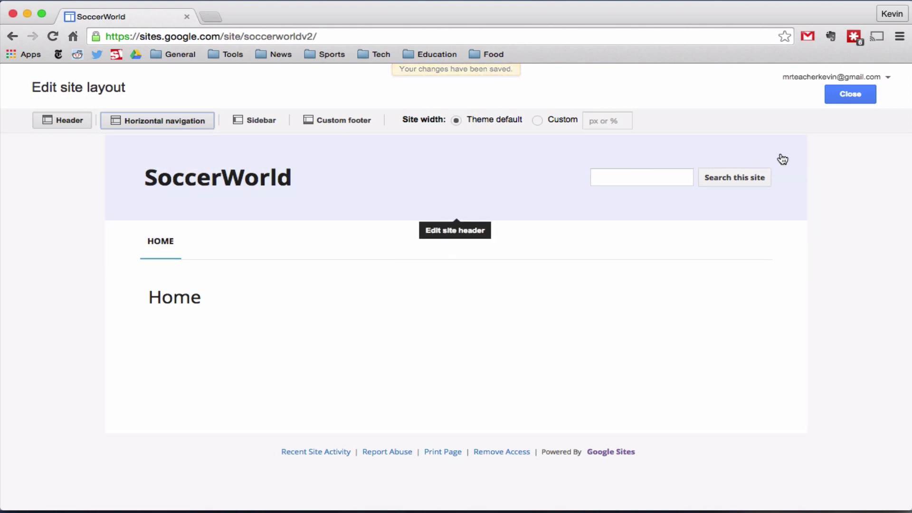
{"action": "left_click", "coordinate": [843, 94]}
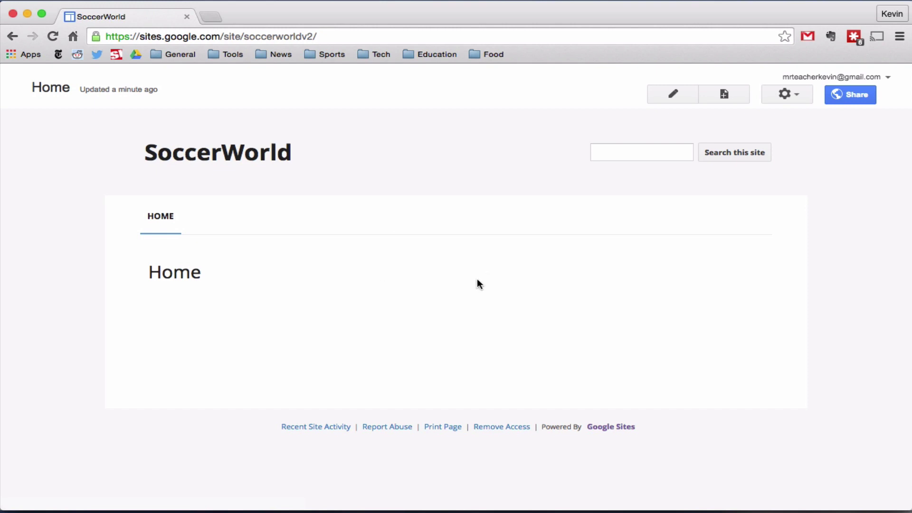
Edit the Home page and enter the body text "This is my website about soccer. If you like soccer, boy are you in luck!"
{"action": "left_click", "coordinate": [674, 93]}
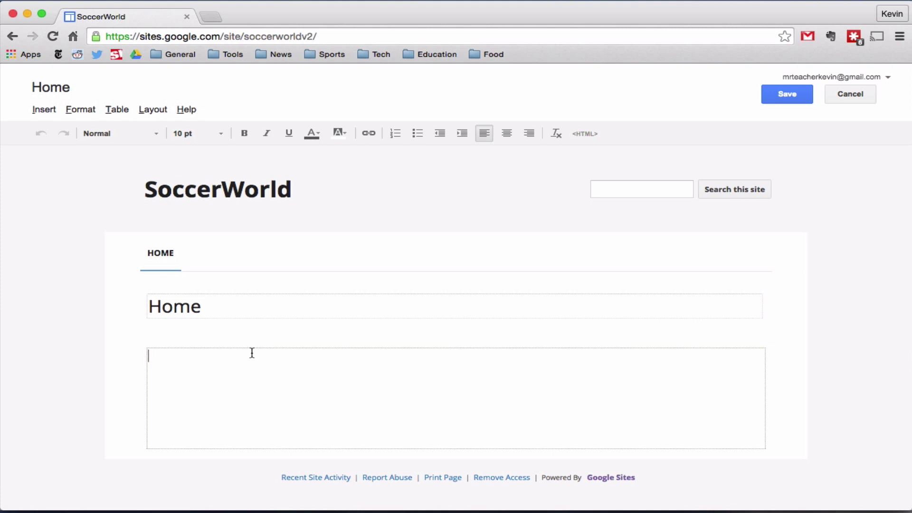
{"action": "type", "text": "This is my we"}
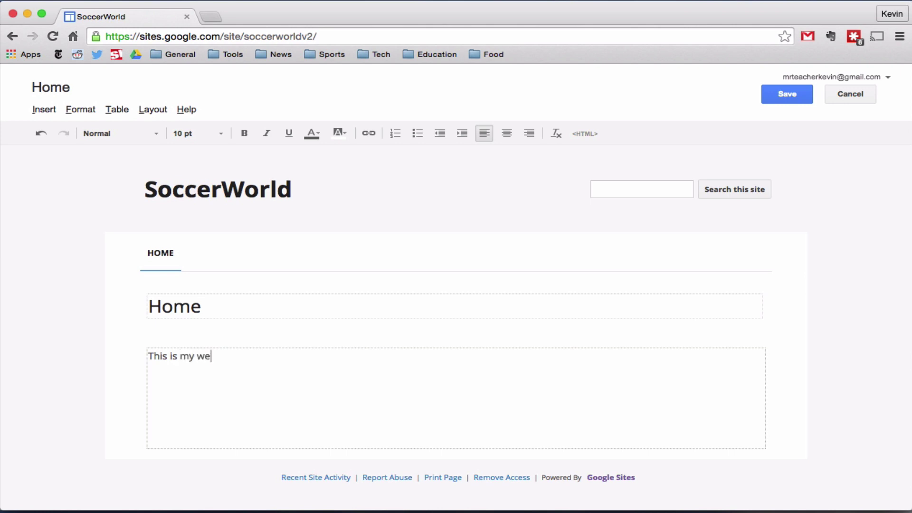
{"action": "type", "text": "bsite about soc"}
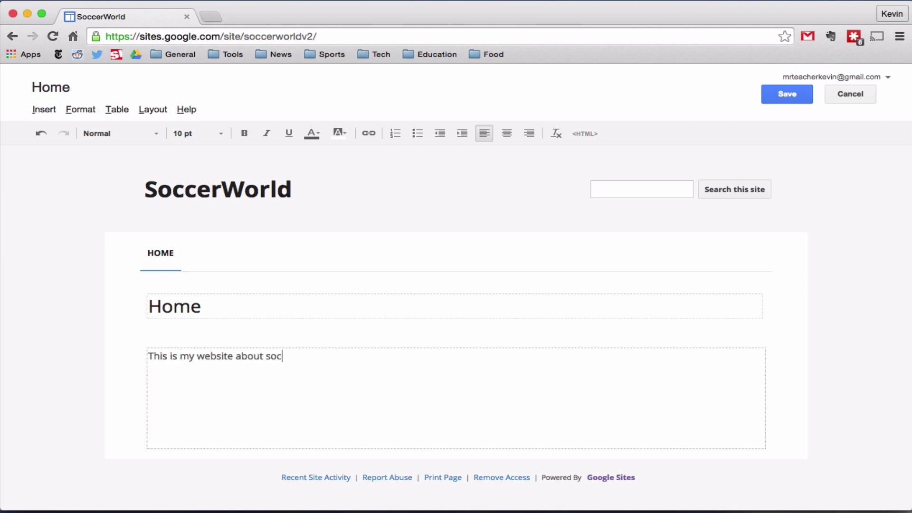
{"action": "type", "text": "cer. If you like soccer"}
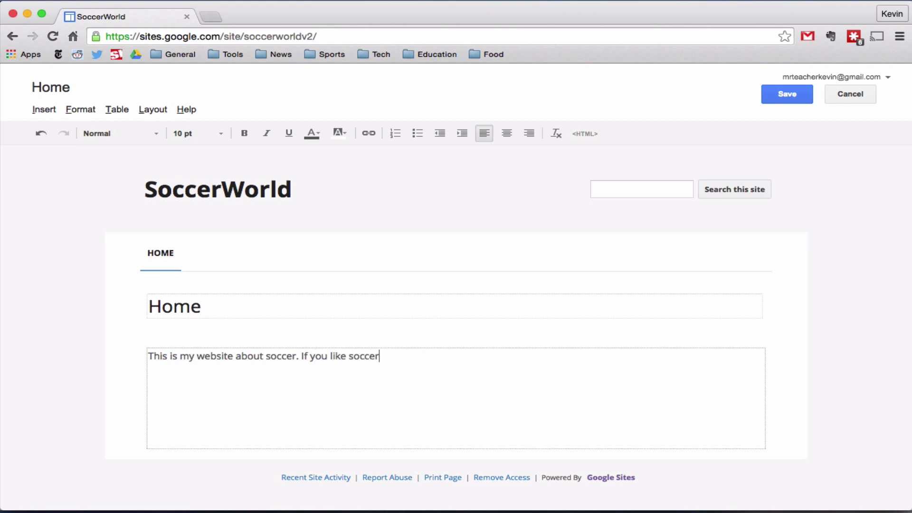
{"action": "type", "text": ", boy are you in luck!"}
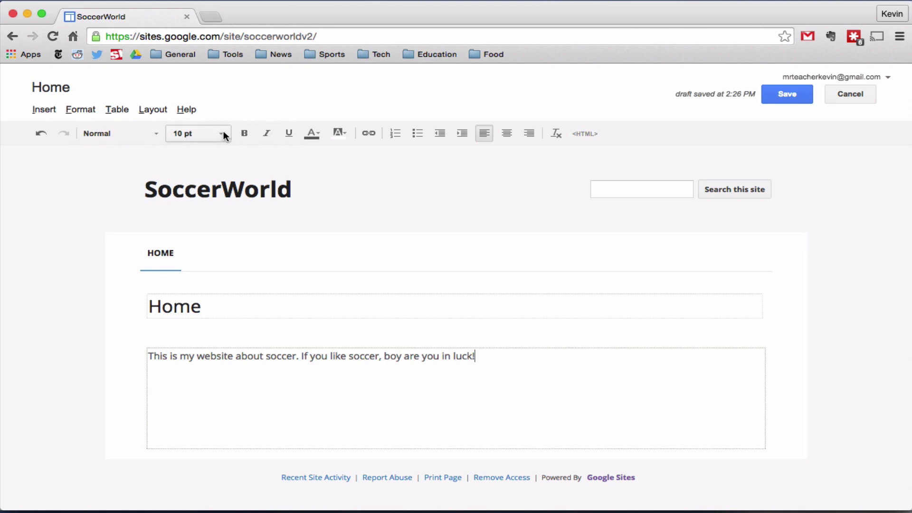
{"action": "left_click", "coordinate": [209, 138]}
{"action": "left_click", "coordinate": [85, 170]}
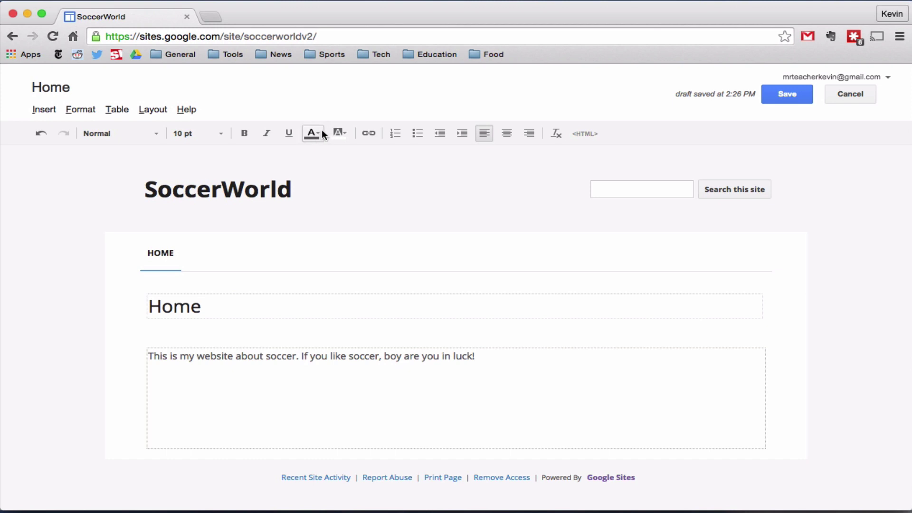
{"action": "left_click", "coordinate": [161, 133]}
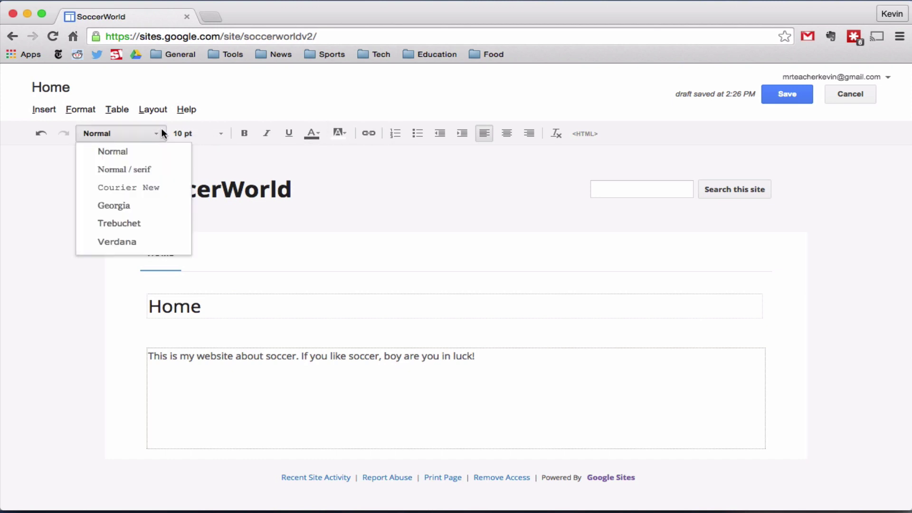
Add two line breaks after the welcome sentence in the Home page body
{"action": "left_click", "coordinate": [67, 190]}
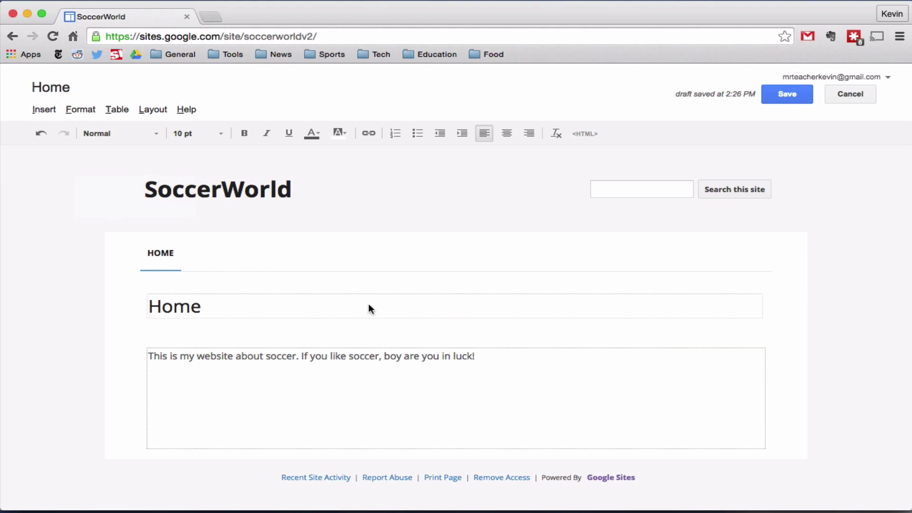
{"action": "left_click", "coordinate": [491, 355]}
{"action": "key", "text": "Return"}
{"action": "key", "text": "Return"}
Start inserting an image on the Home page, with Web address (URL) as its source
{"action": "left_click", "coordinate": [153, 109]}
{"action": "left_click", "coordinate": [121, 108]}
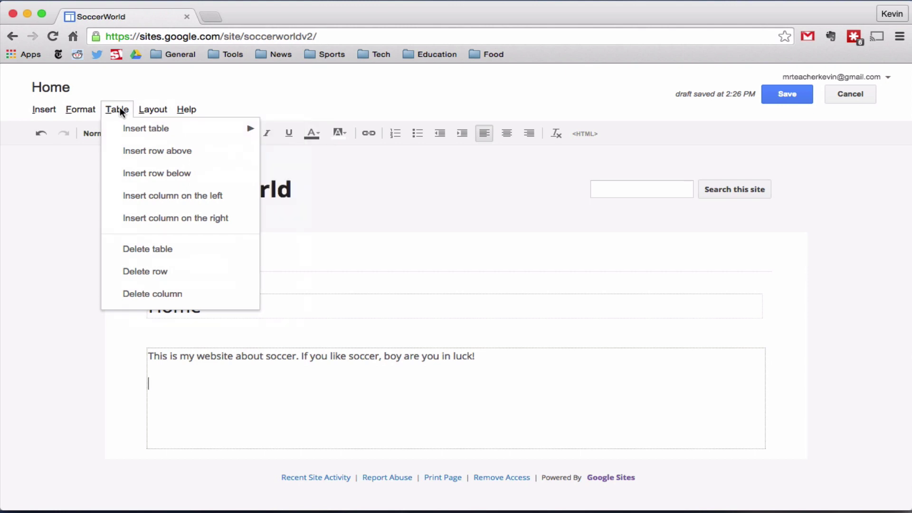
{"action": "left_click", "coordinate": [93, 106]}
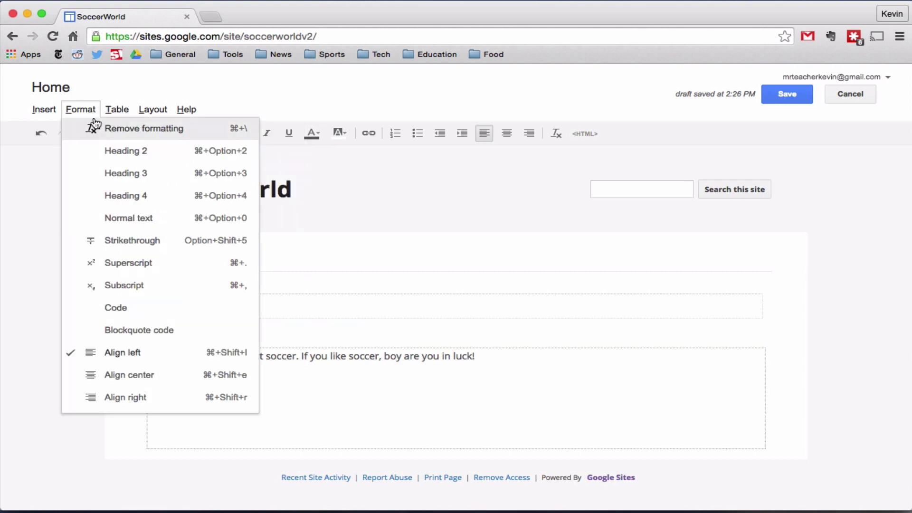
{"action": "left_click", "coordinate": [47, 109]}
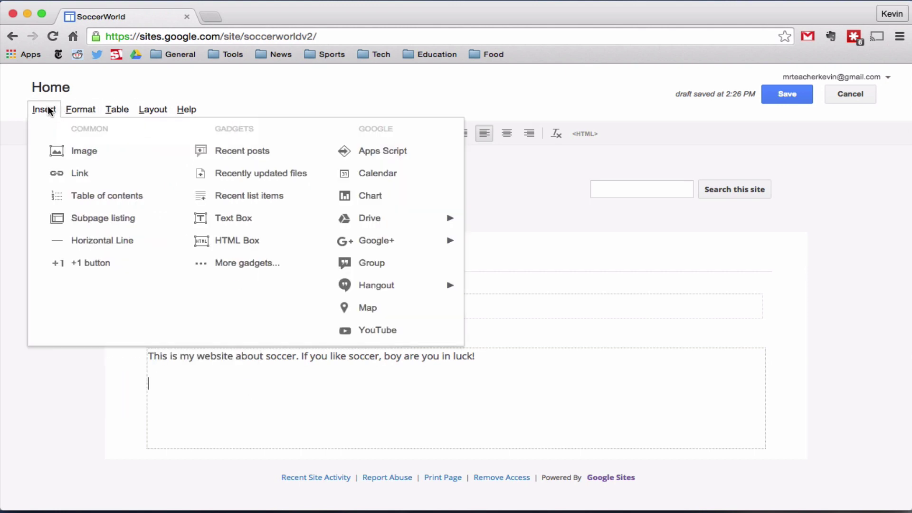
{"action": "left_click", "coordinate": [83, 152]}
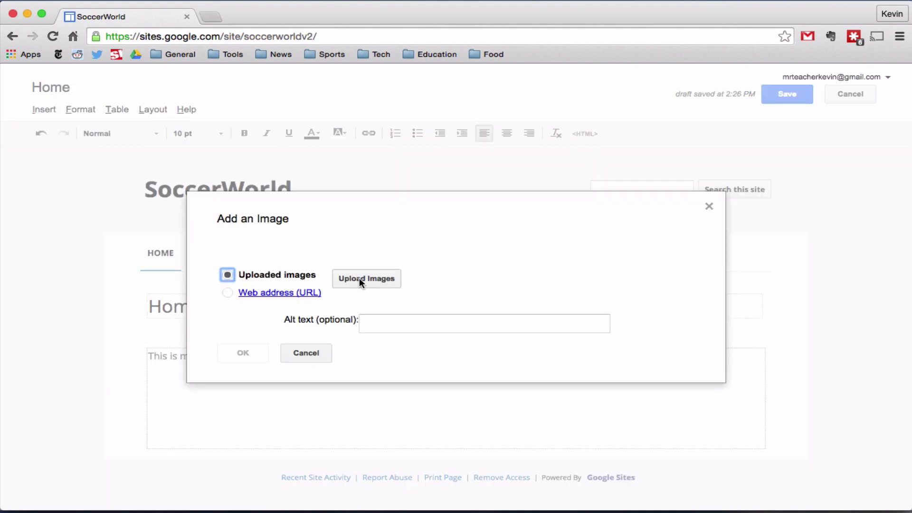
{"action": "left_click", "coordinate": [228, 293]}
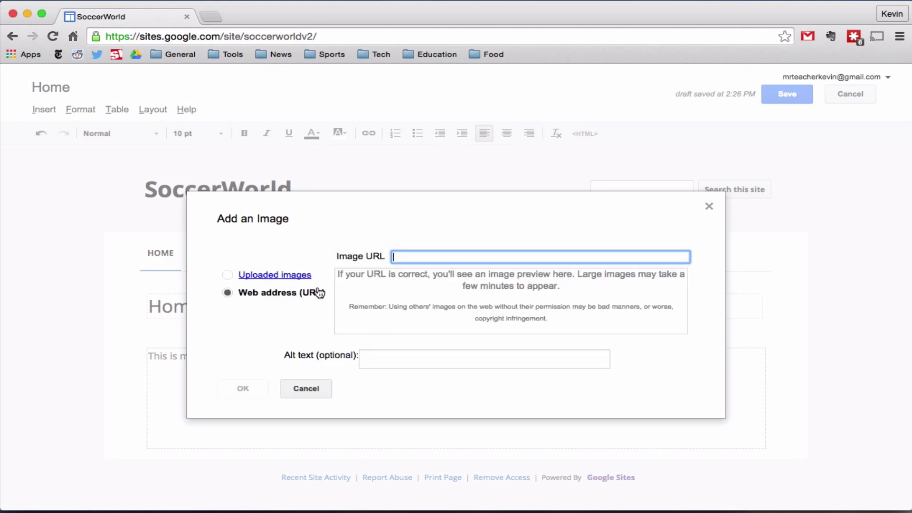
Search Google for "soccer player" in a new browser tab and show the image results
{"action": "left_click", "coordinate": [207, 15]}
{"action": "type", "text": "soccer player"}
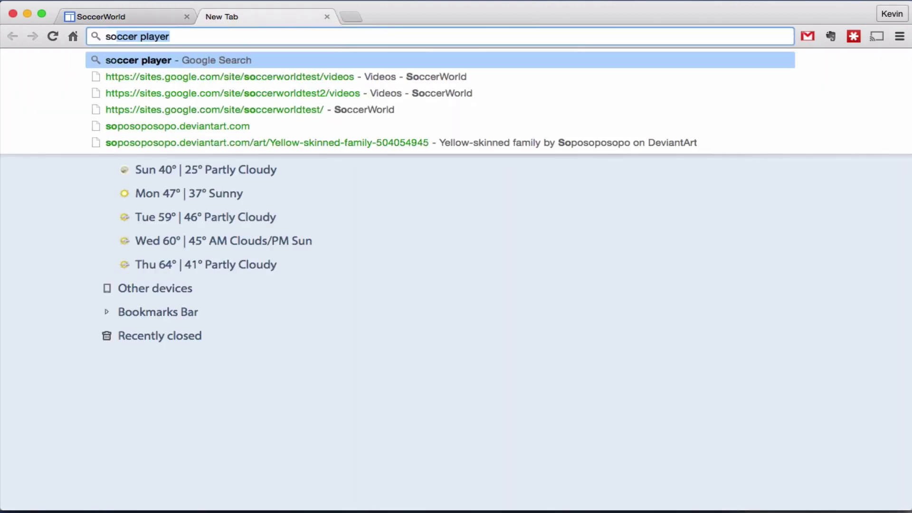
{"action": "key", "text": "Return"}
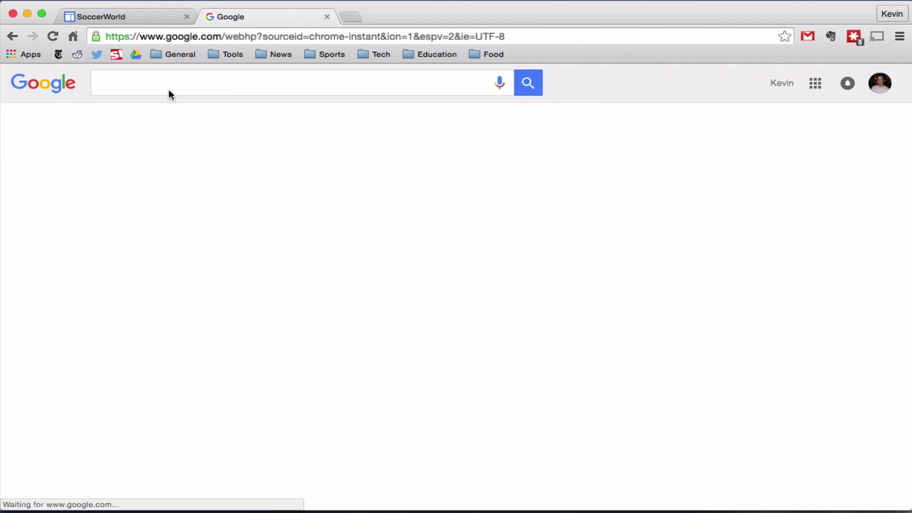
{"action": "left_click", "coordinate": [160, 85]}
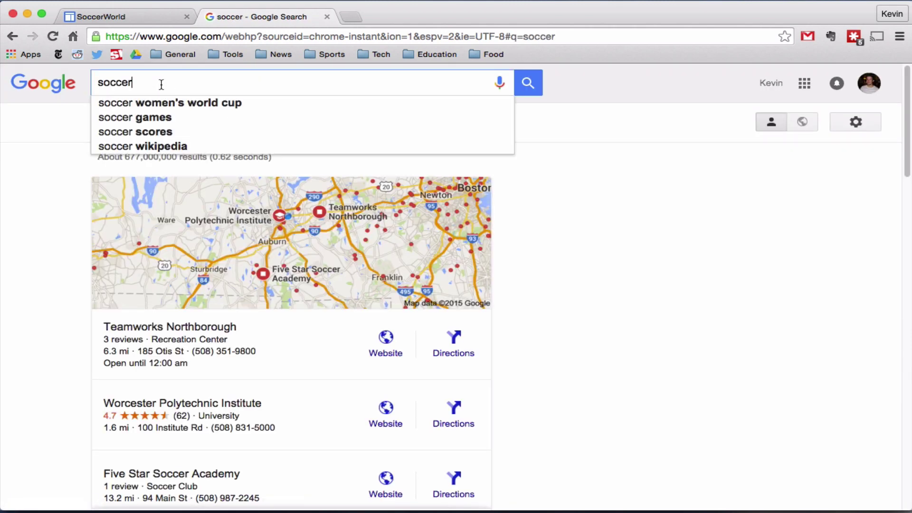
{"action": "type", "text": "player"}
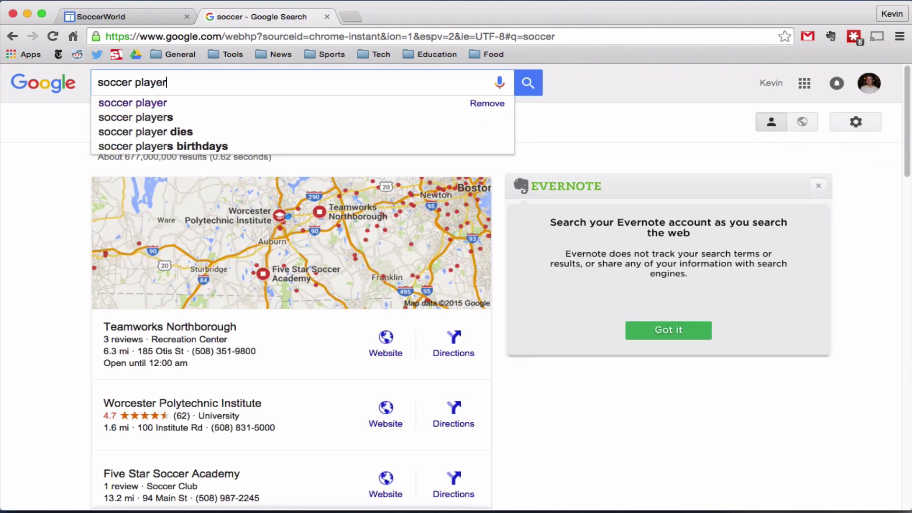
{"action": "key", "text": "Return"}
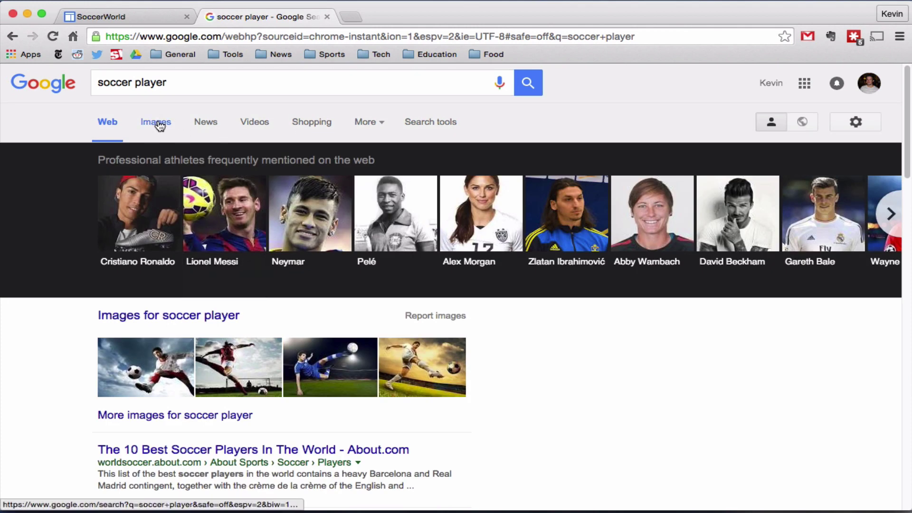
{"action": "left_click", "coordinate": [159, 122]}
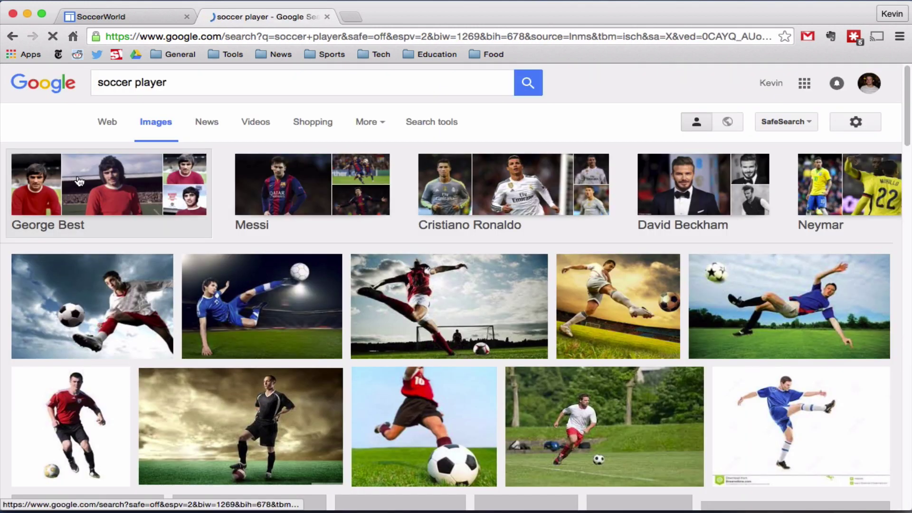
Open the first image result, the player in white and red kicking a ball, and copy its image URL
{"action": "left_click", "coordinate": [95, 288]}
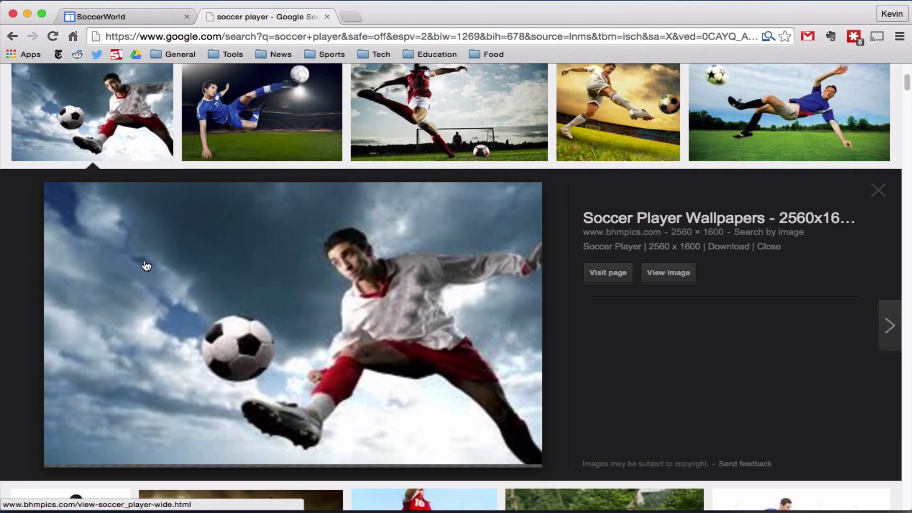
{"action": "right_click", "coordinate": [277, 269]}
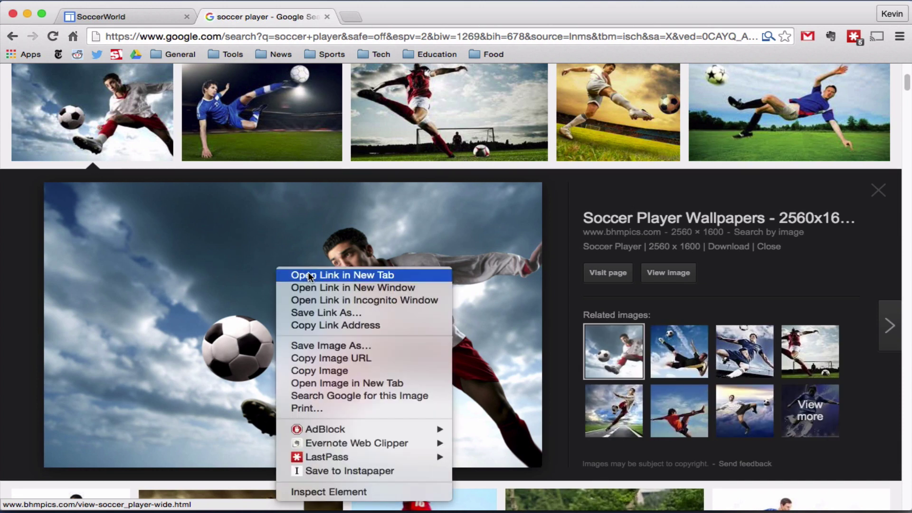
{"action": "left_click", "coordinate": [325, 356]}
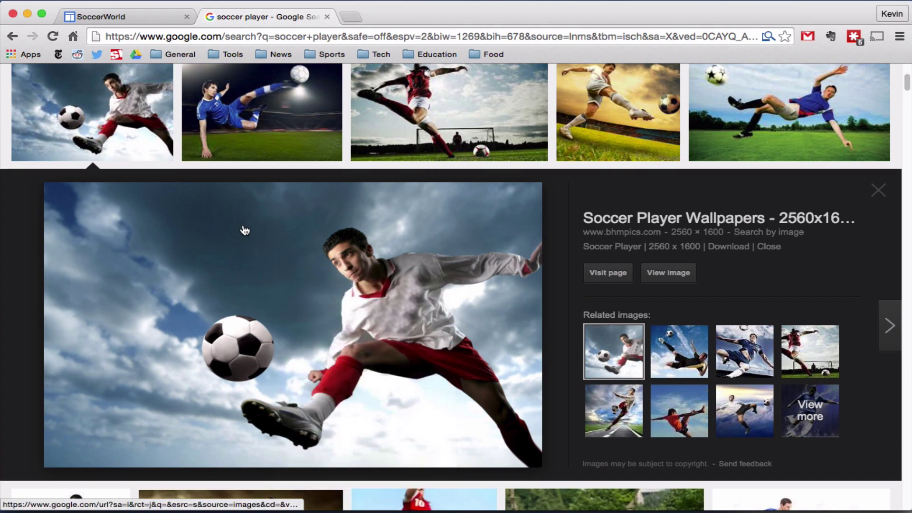
Return to the SoccerWorld tab and insert the image from the copied URL with alt text "There should be a soccer player. Sorry!!"
{"action": "left_click", "coordinate": [115, 15]}
{"action": "key", "text": "super+v"}
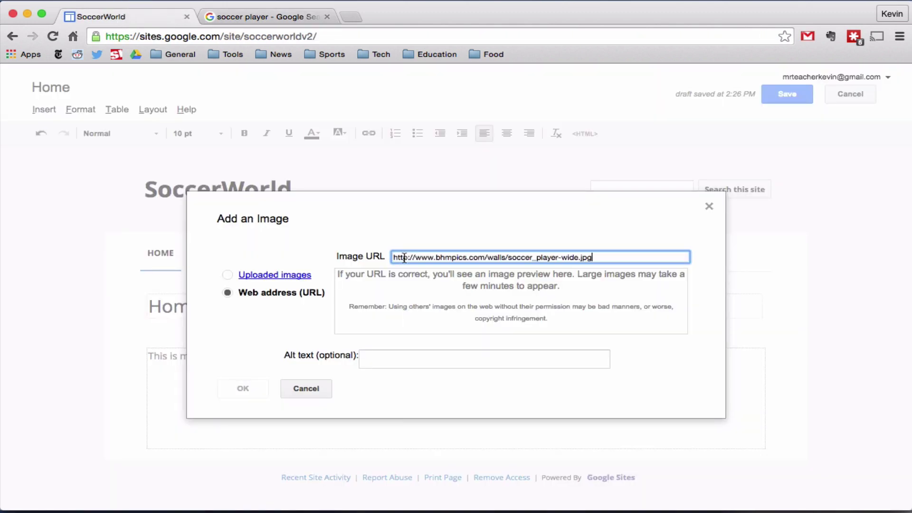
{"action": "scroll", "coordinate": [326, 243], "scroll_direction": "down", "scroll_amount": 3}
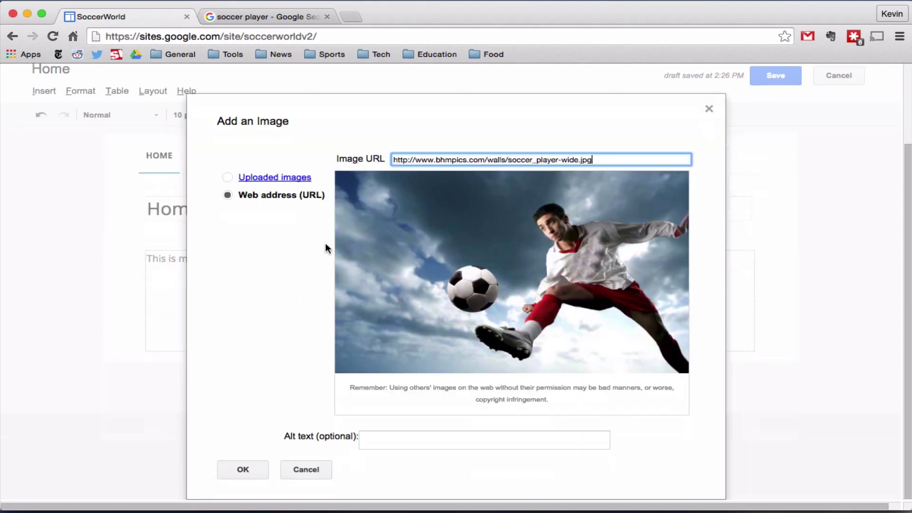
{"action": "left_click", "coordinate": [398, 440]}
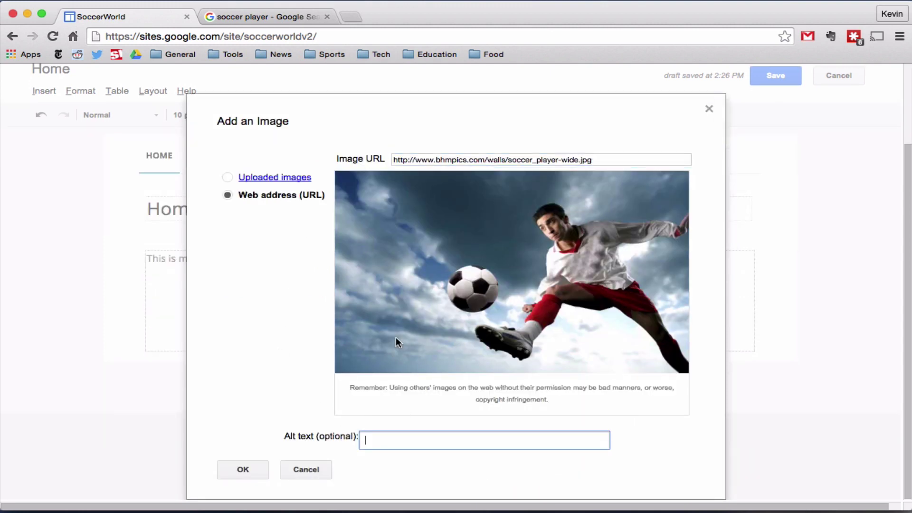
{"action": "type", "text": "There should be a soccer player. Sorry!!"}
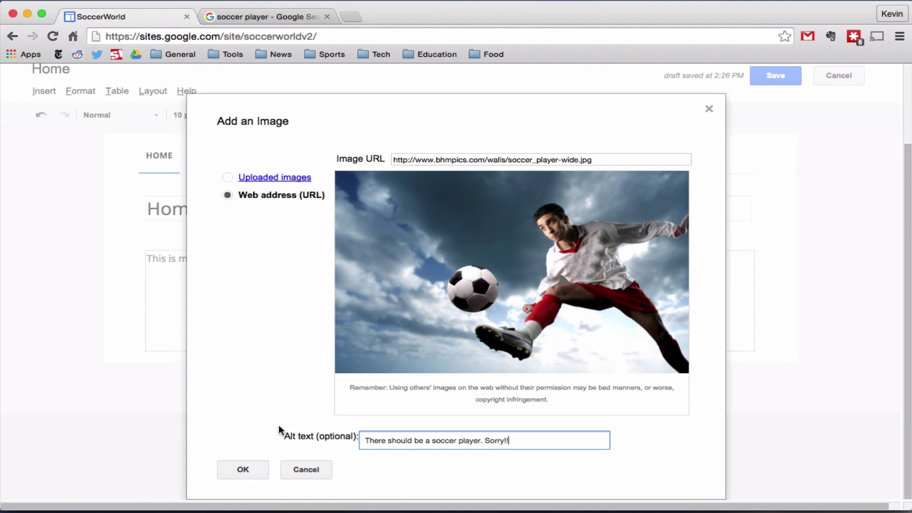
{"action": "left_click", "coordinate": [241, 468]}
Scale the inserted soccer player image down to the Large size
{"action": "scroll", "coordinate": [306, 327], "scroll_direction": "down", "scroll_amount": 10}
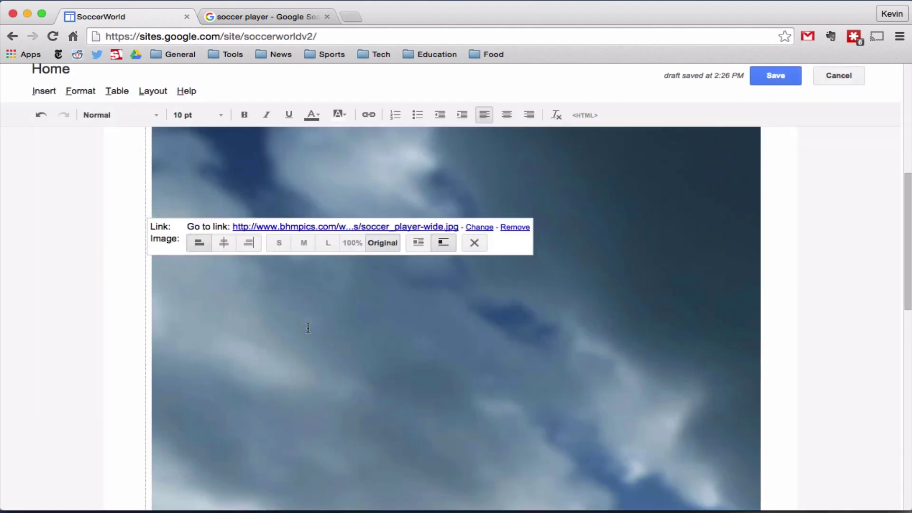
{"action": "scroll", "coordinate": [307, 327], "scroll_direction": "up", "scroll_amount": 3}
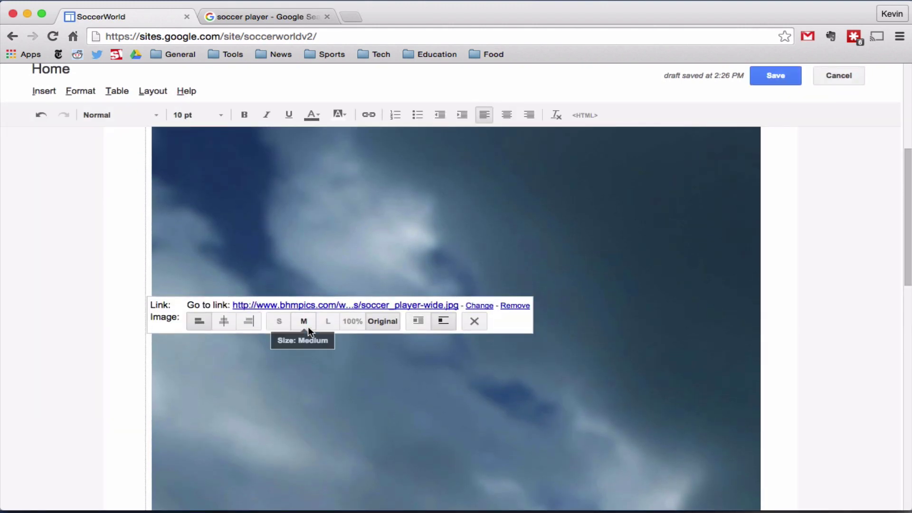
{"action": "scroll", "coordinate": [307, 327], "scroll_direction": "up", "scroll_amount": 1}
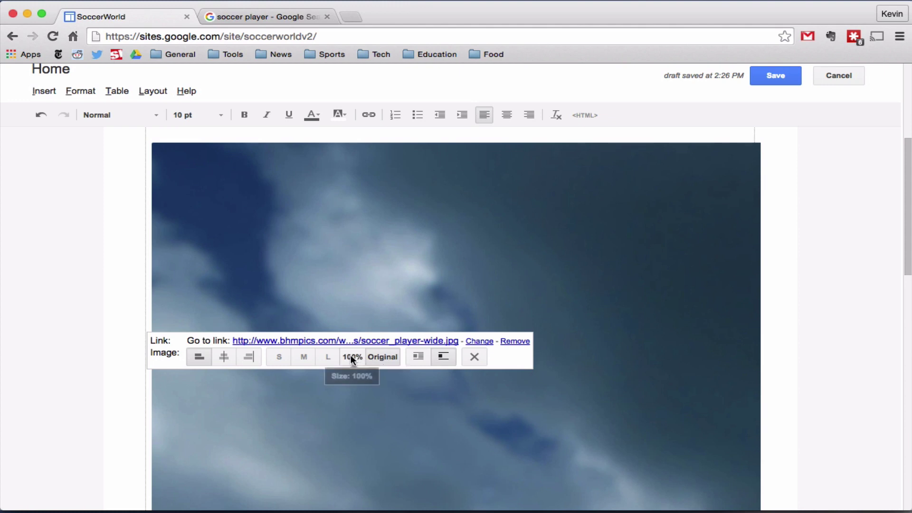
{"action": "left_click", "coordinate": [304, 357]}
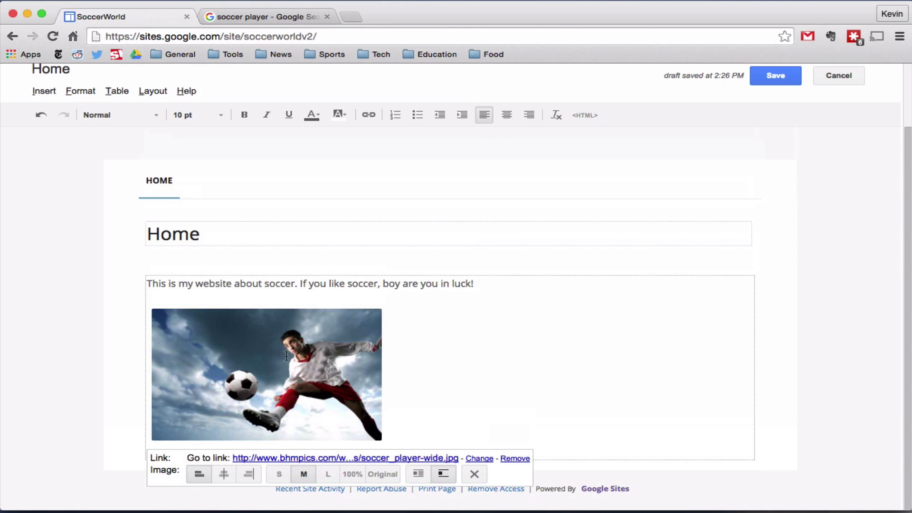
{"action": "left_click", "coordinate": [329, 472]}
{"action": "scroll", "coordinate": [500, 352], "scroll_direction": "down", "scroll_amount": 1}
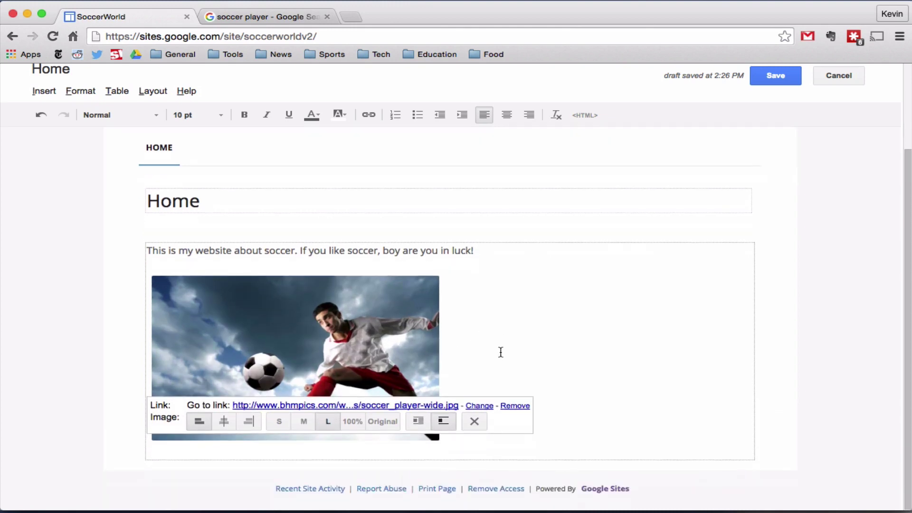
Try center and right alignment on the soccer player image, and return it to left alignment
{"action": "left_click", "coordinate": [221, 421]}
{"action": "left_click", "coordinate": [411, 473]}
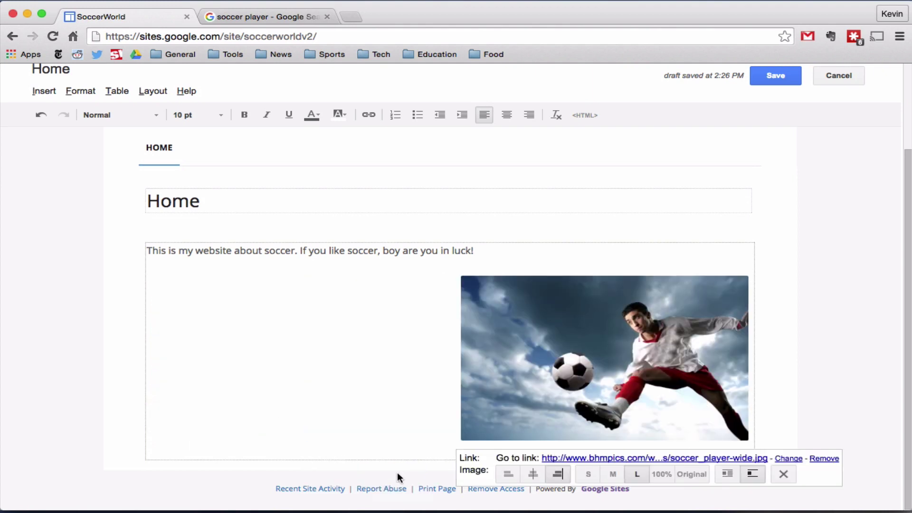
{"action": "left_click", "coordinate": [504, 474]}
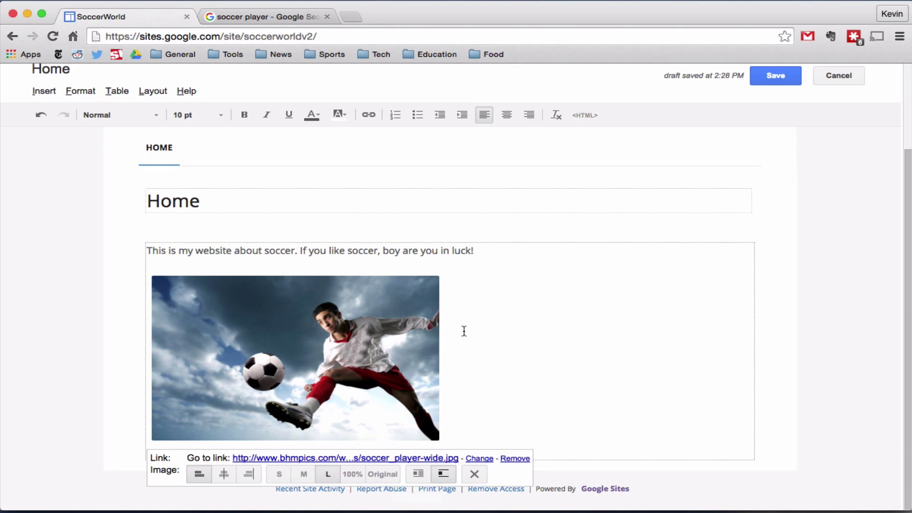
Deselect the soccer player image and add a new line below it
{"action": "left_click", "coordinate": [454, 432]}
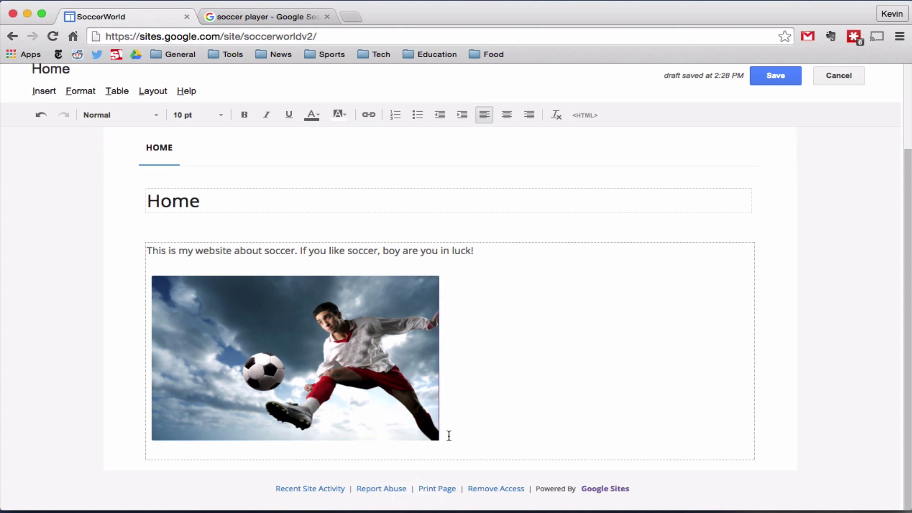
{"action": "key", "text": "Return"}
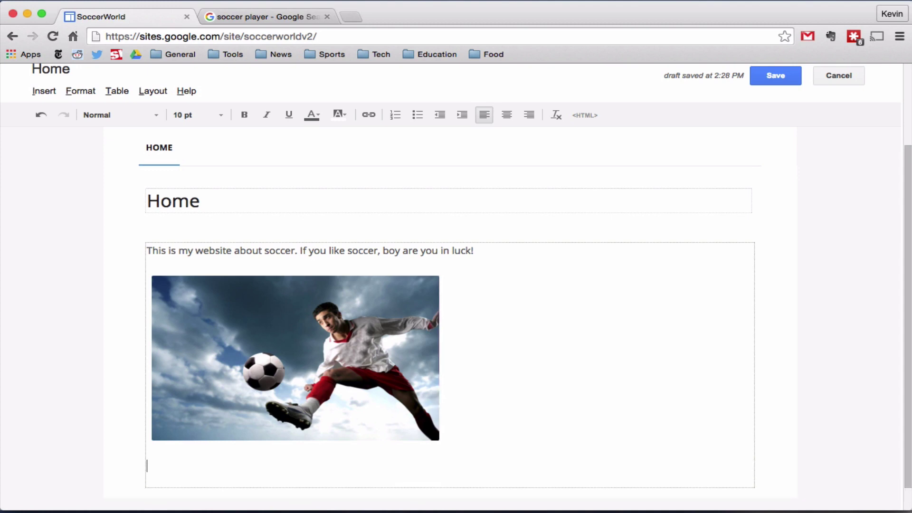
Switch to the Google tab and run a new web search for "soccer player"
{"action": "left_click", "coordinate": [274, 15]}
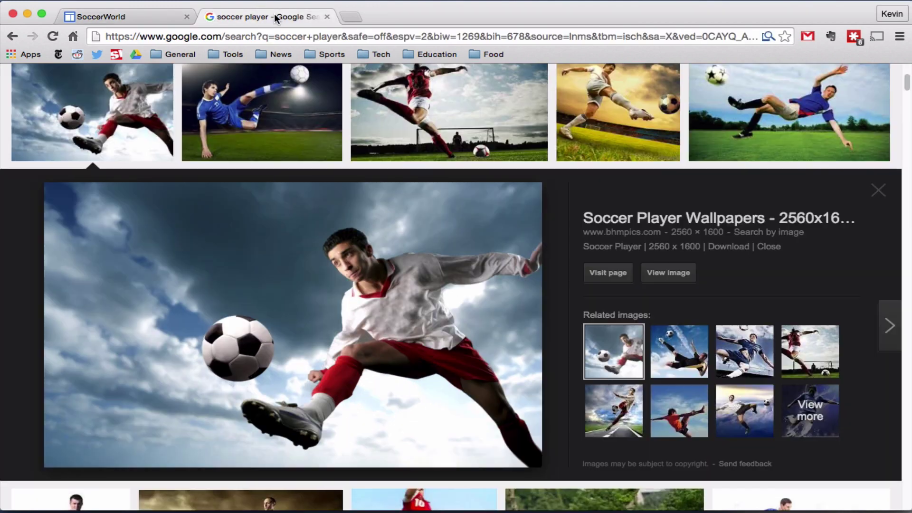
{"action": "left_click", "coordinate": [288, 34]}
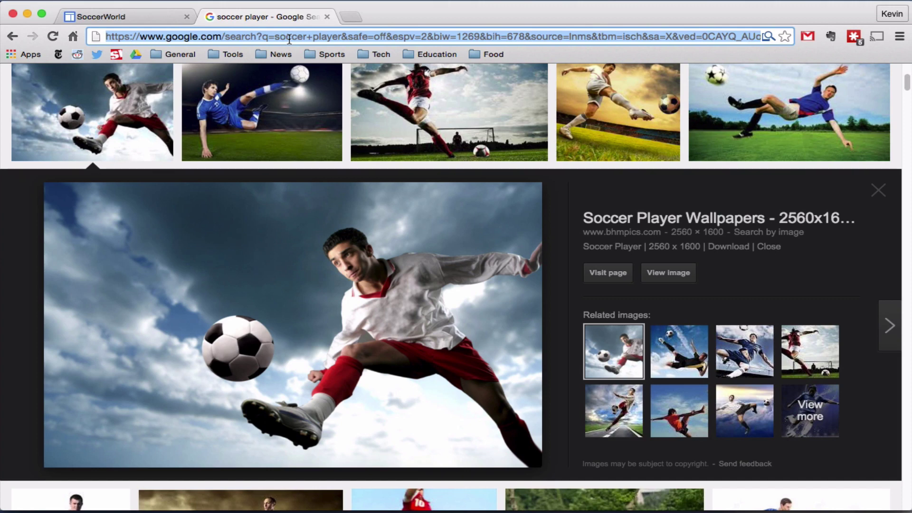
{"action": "type", "text": "socc"}
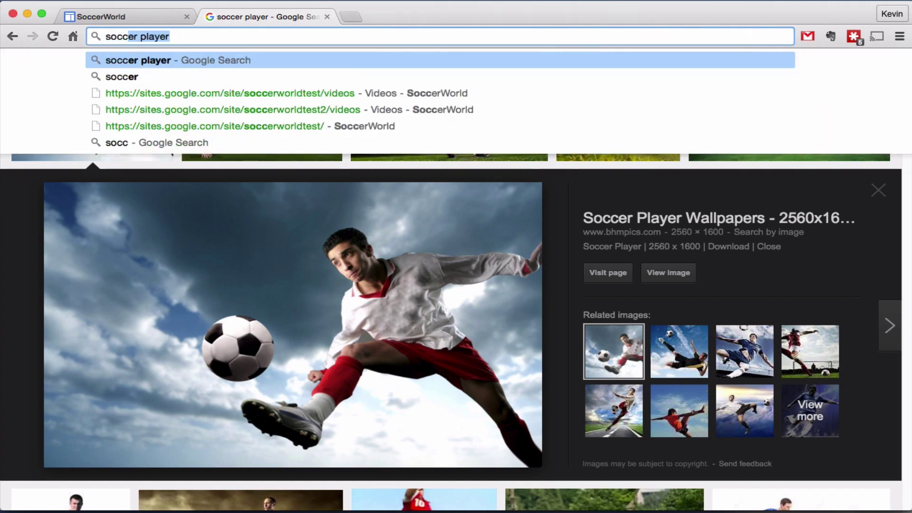
{"action": "type", "text": "er player"}
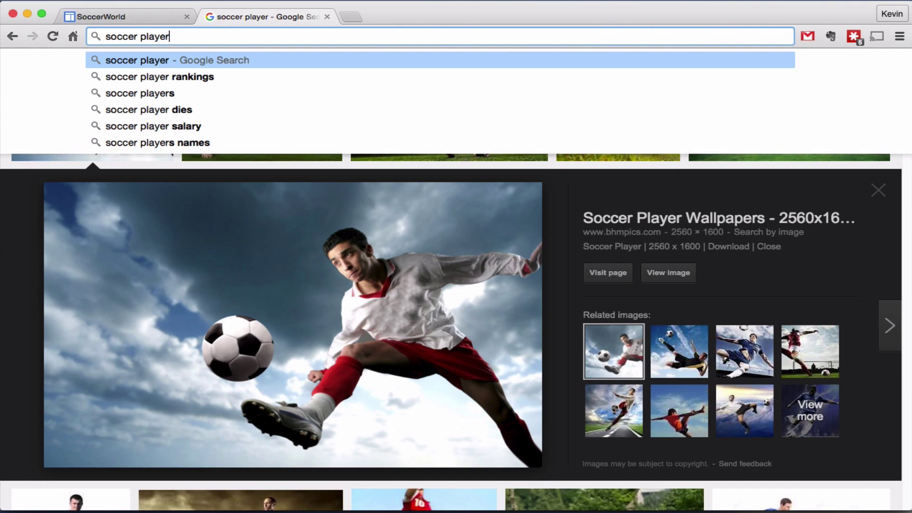
{"action": "key", "text": "Return"}
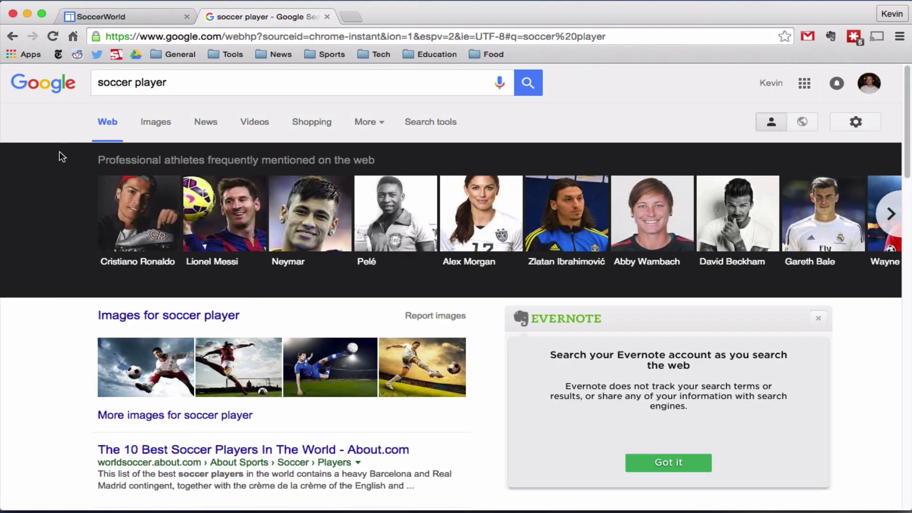
Change the Google search term from soccer player to "soccer scores" and run the search
{"action": "scroll", "coordinate": [62, 157], "scroll_direction": "down", "scroll_amount": 1}
{"action": "scroll", "coordinate": [62, 157], "scroll_direction": "up", "scroll_amount": 1}
{"action": "scroll", "coordinate": [62, 156], "scroll_direction": "down", "scroll_amount": 1}
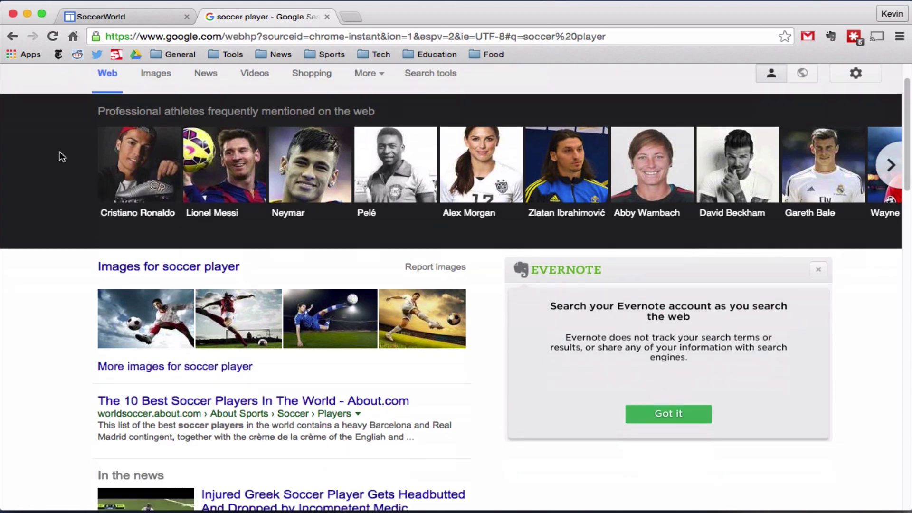
{"action": "scroll", "coordinate": [62, 157], "scroll_direction": "up", "scroll_amount": 1}
{"action": "left_click_drag", "start_coordinate": [176, 82], "coordinate": [135, 83]}
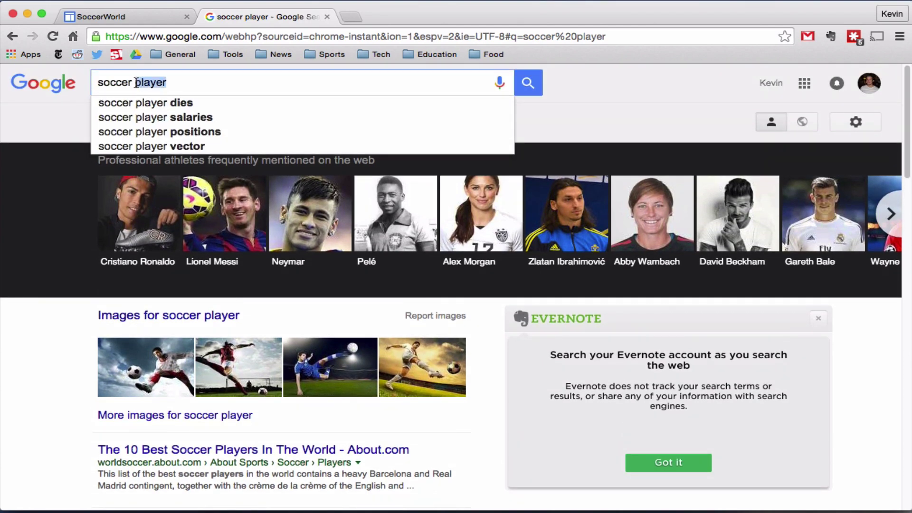
{"action": "type", "text": "scores"}
{"action": "key", "text": "Return"}
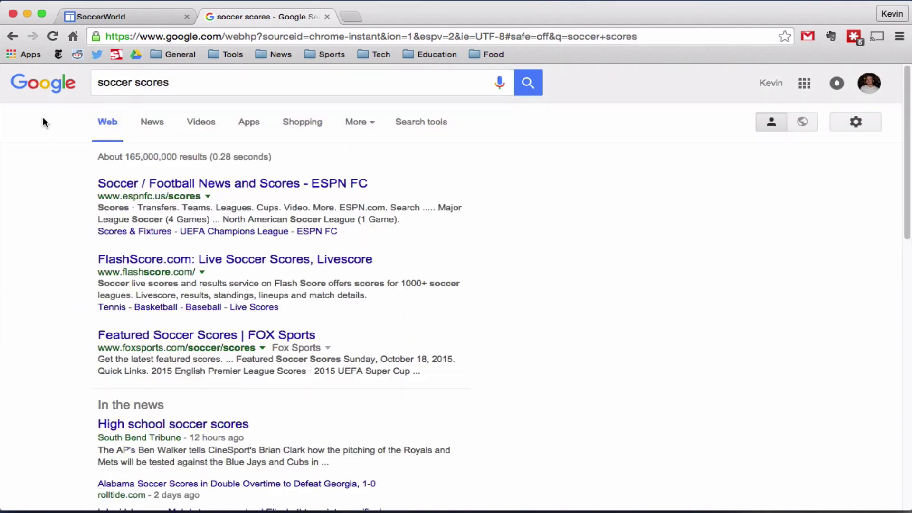
Open the ESPN FC soccer scores result and copy its web address
{"action": "left_click", "coordinate": [178, 185]}
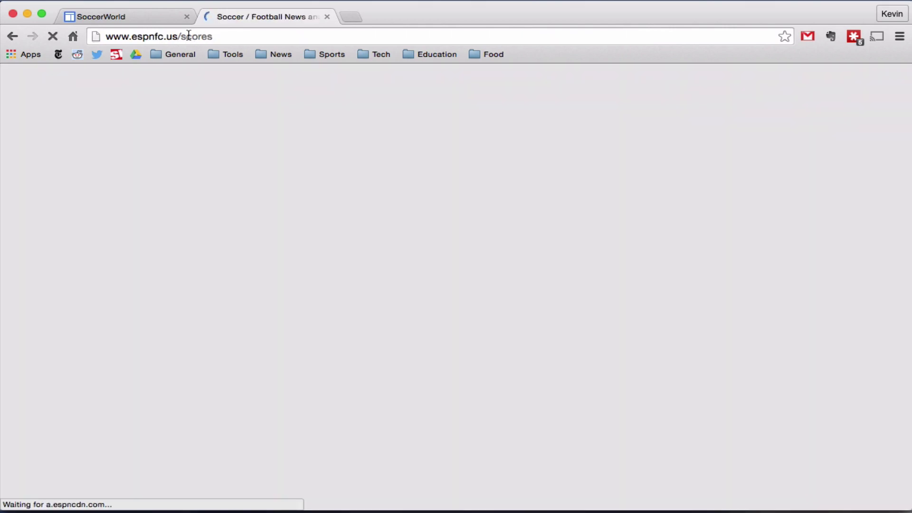
{"action": "left_click", "coordinate": [187, 36]}
{"action": "key", "text": "super+c"}
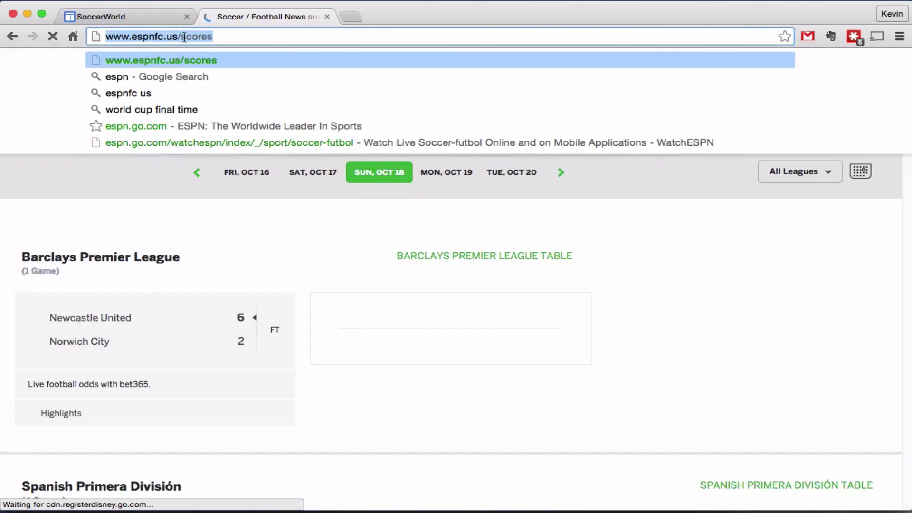
{"action": "left_click", "coordinate": [144, 17]}
{"action": "left_click", "coordinate": [44, 91]}
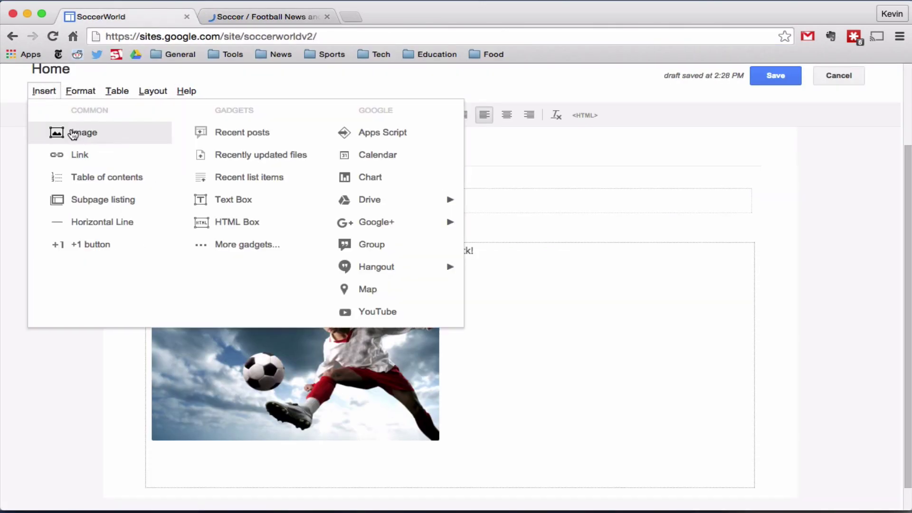
{"action": "left_click", "coordinate": [84, 158]}
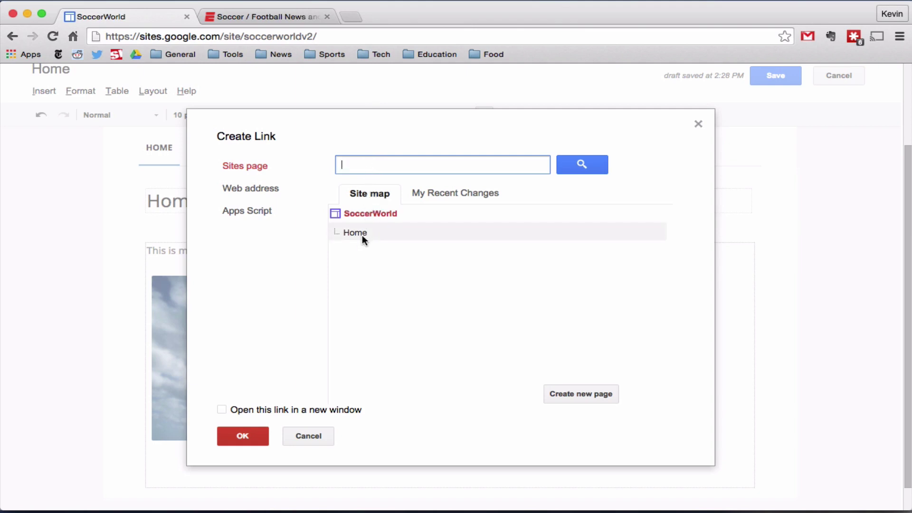
{"action": "left_click", "coordinate": [258, 192]}
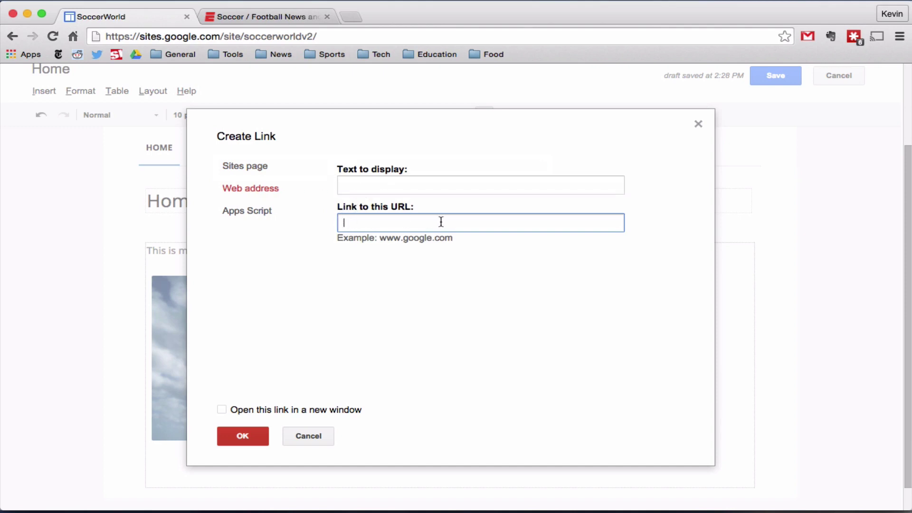
{"action": "key", "text": "super+v"}
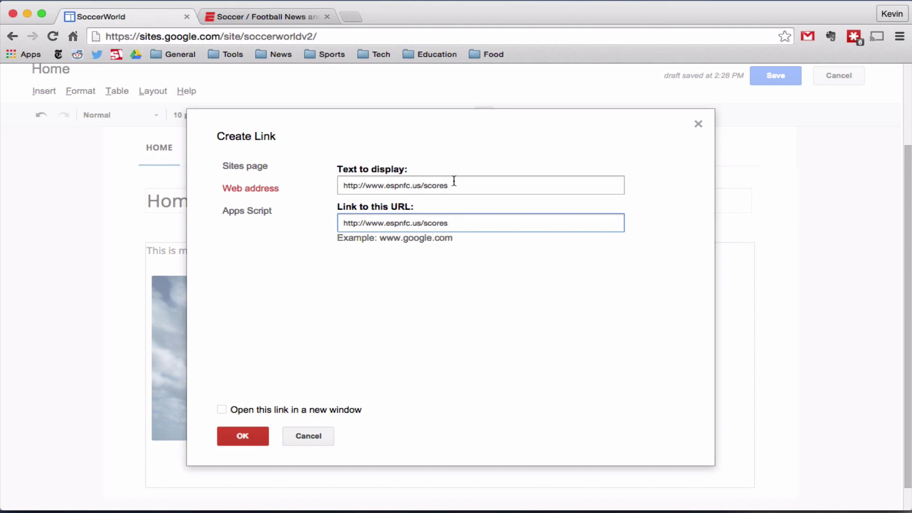
Set the link's display text to "Click here to see some soccer socres." and insert the link below the image
{"action": "left_click_drag", "start_coordinate": [454, 185], "coordinate": [310, 187]}
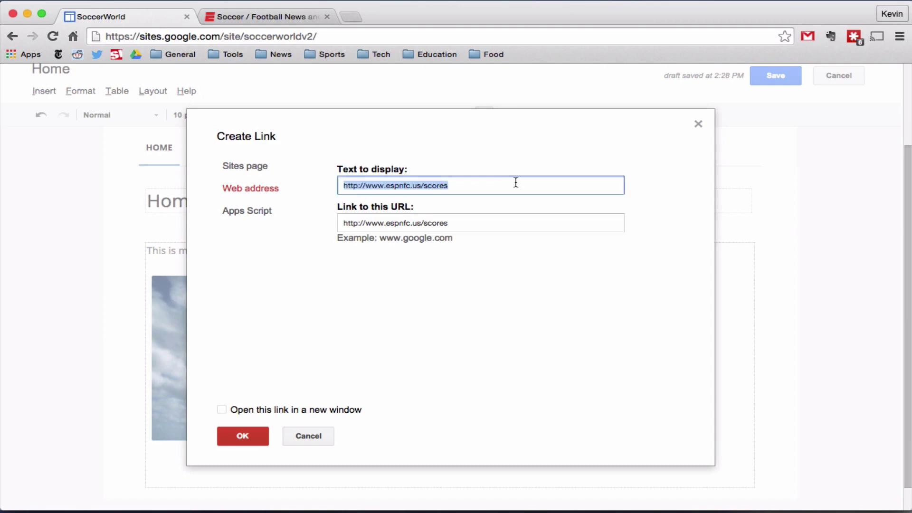
{"action": "type", "text": "Click here to see so"}
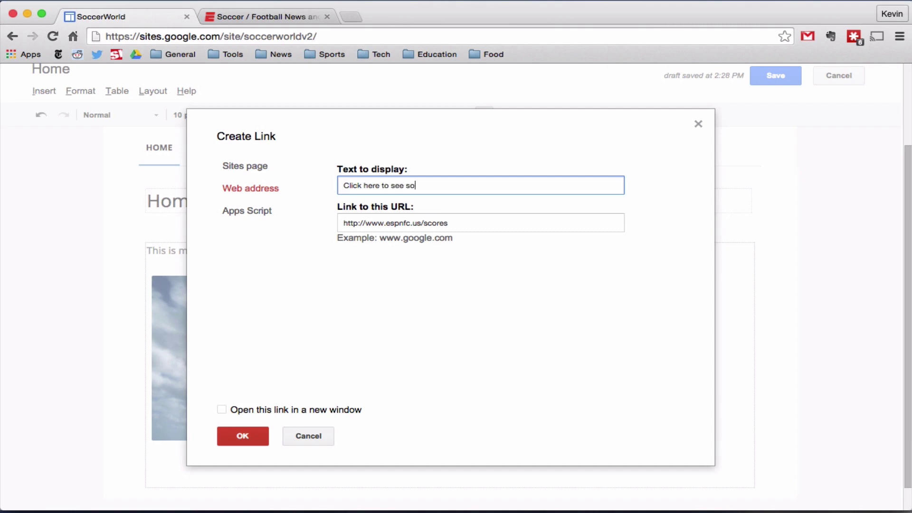
{"action": "type", "text": "me soccer socres."}
{"action": "left_click", "coordinate": [243, 440]}
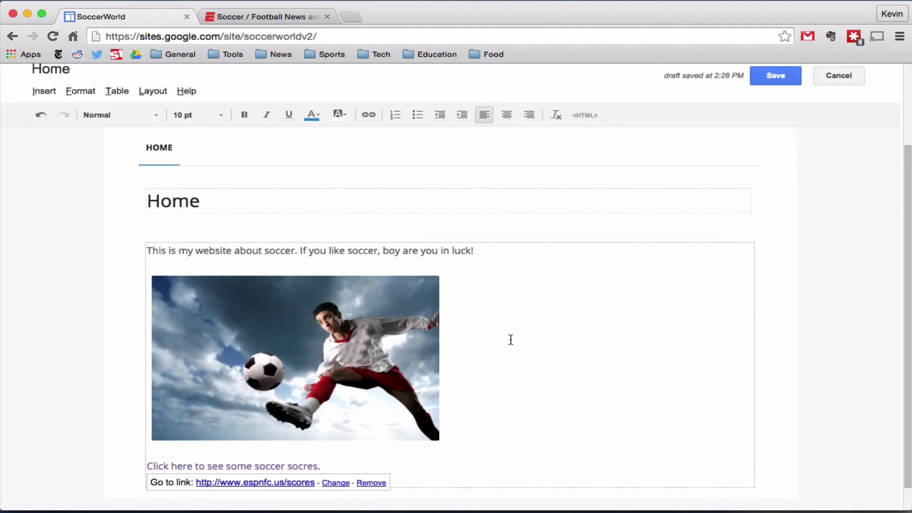
Close the ESPN FC page and save the edited Home page
{"action": "scroll", "coordinate": [509, 340], "scroll_direction": "down", "scroll_amount": 1}
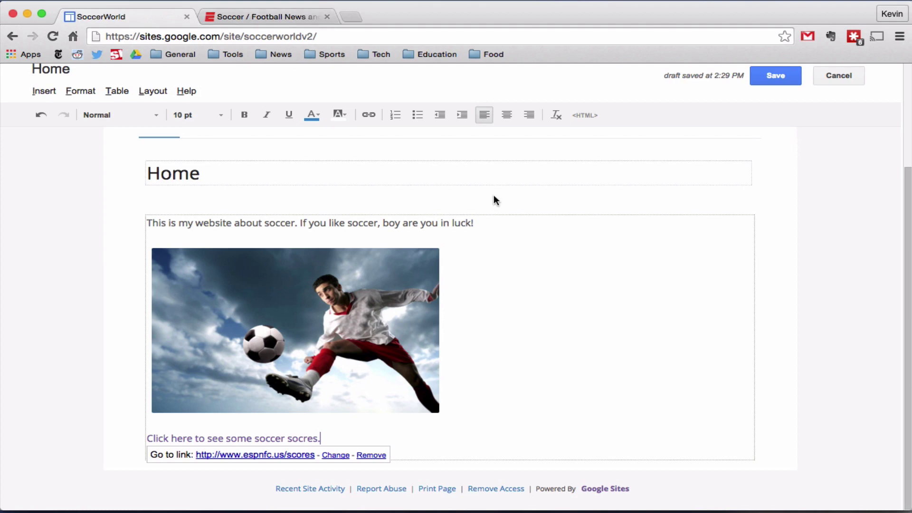
{"action": "scroll", "coordinate": [495, 198], "scroll_direction": "up", "scroll_amount": 3}
{"action": "left_click", "coordinate": [328, 16]}
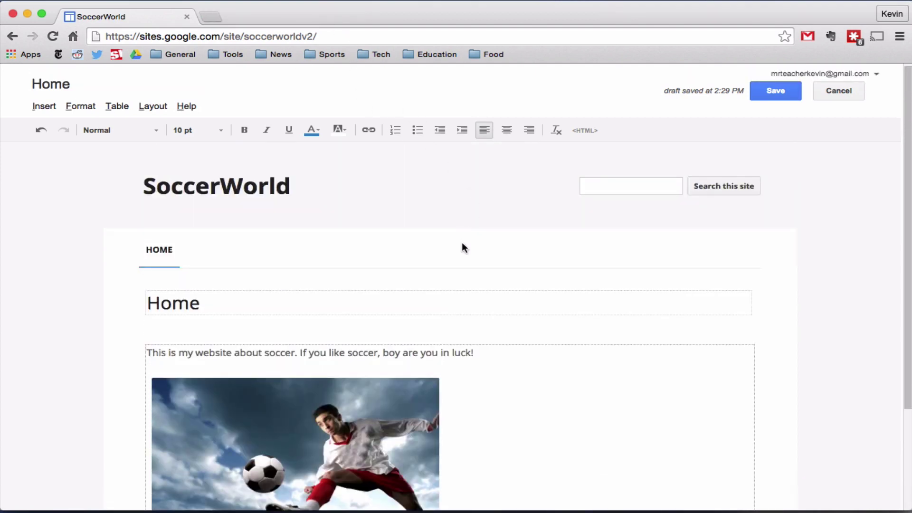
{"action": "scroll", "coordinate": [462, 245], "scroll_direction": "down", "scroll_amount": 3}
{"action": "scroll", "coordinate": [491, 253], "scroll_direction": "up", "scroll_amount": 2}
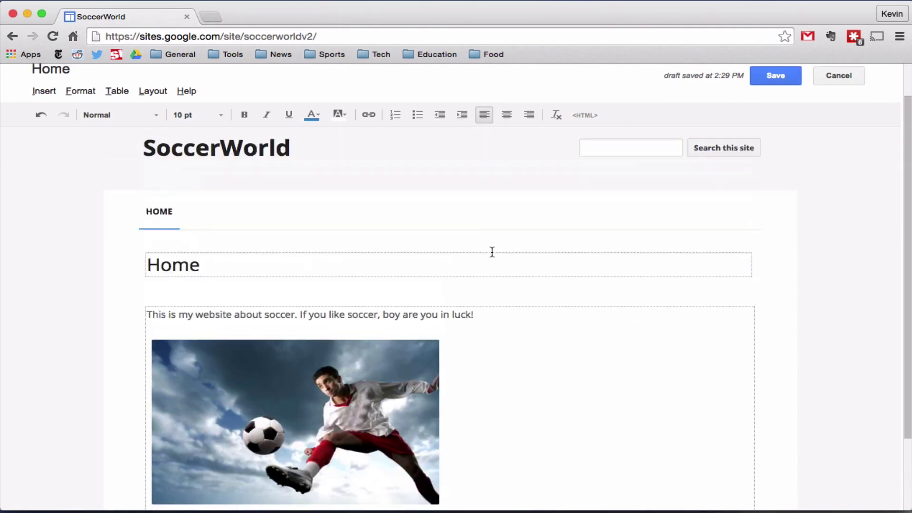
{"action": "left_click", "coordinate": [775, 77]}
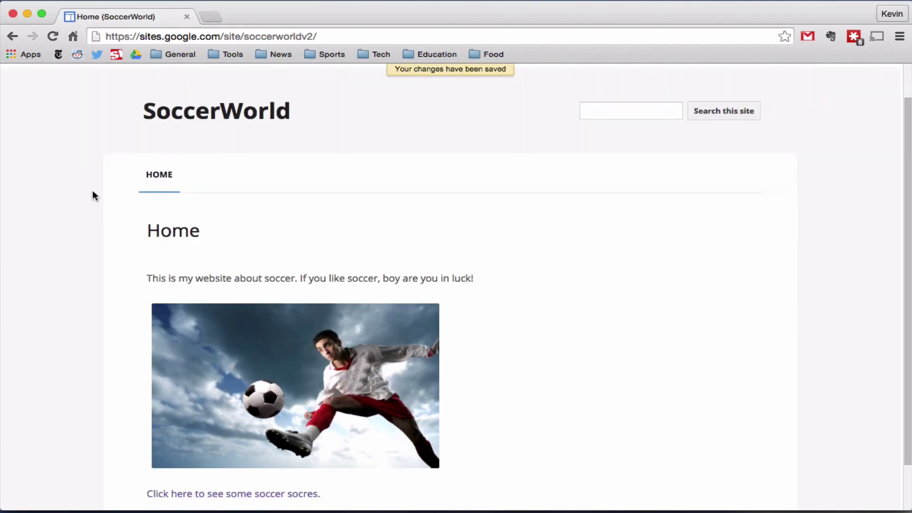
Review the saved Home page from the site title down to the soccer scores link
{"action": "scroll", "coordinate": [102, 191], "scroll_direction": "down", "scroll_amount": 2}
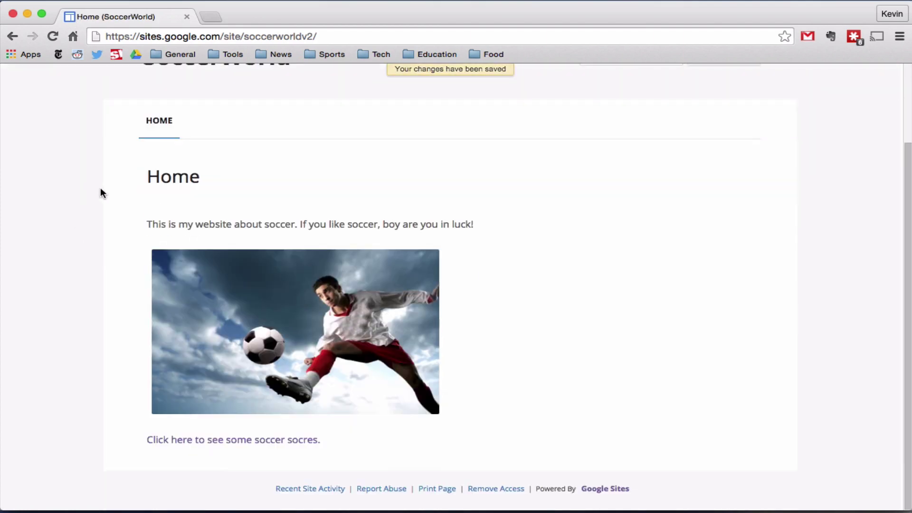
{"action": "scroll", "coordinate": [101, 191], "scroll_direction": "up", "scroll_amount": 3}
{"action": "scroll", "coordinate": [101, 192], "scroll_direction": "down", "scroll_amount": 1}
{"action": "scroll", "coordinate": [102, 192], "scroll_direction": "up", "scroll_amount": 1}
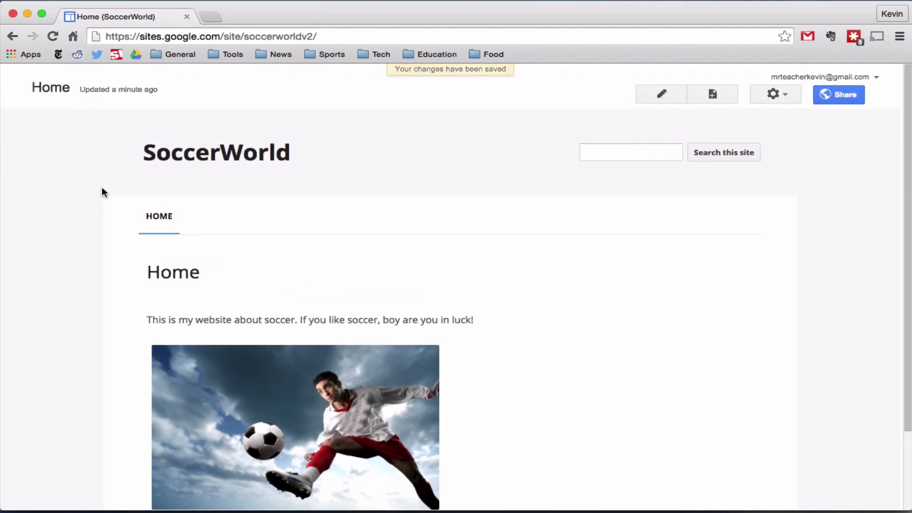
{"action": "scroll", "coordinate": [101, 191], "scroll_direction": "down", "scroll_amount": 3}
{"action": "scroll", "coordinate": [101, 191], "scroll_direction": "up", "scroll_amount": 2}
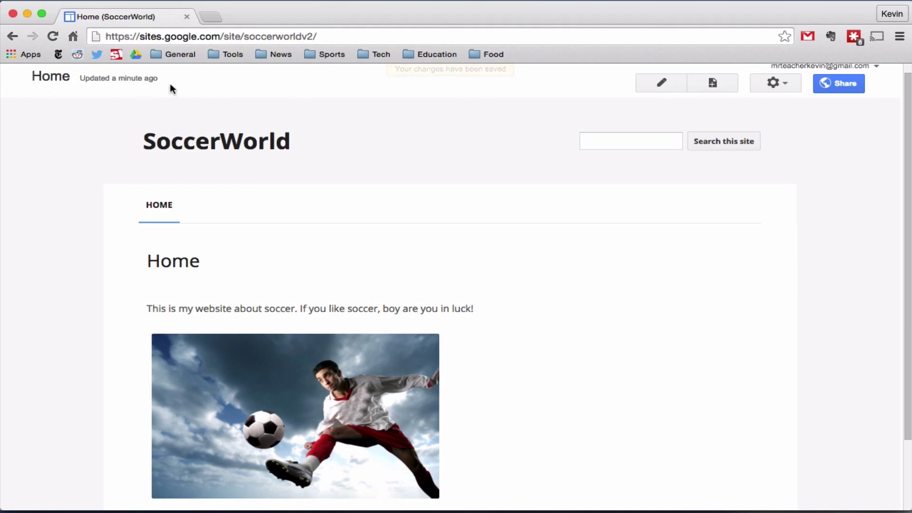
{"action": "scroll", "coordinate": [75, 165], "scroll_direction": "down", "scroll_amount": 2}
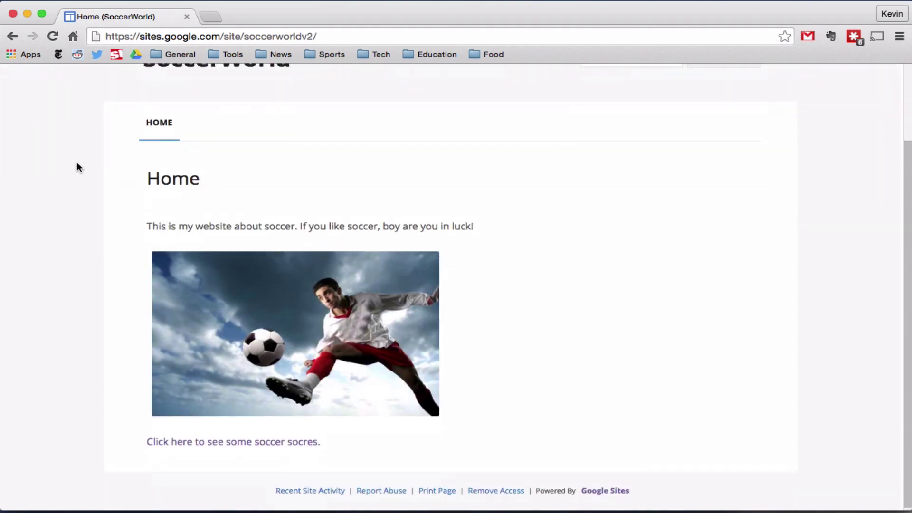
{"action": "scroll", "coordinate": [76, 161], "scroll_direction": "up", "scroll_amount": 3}
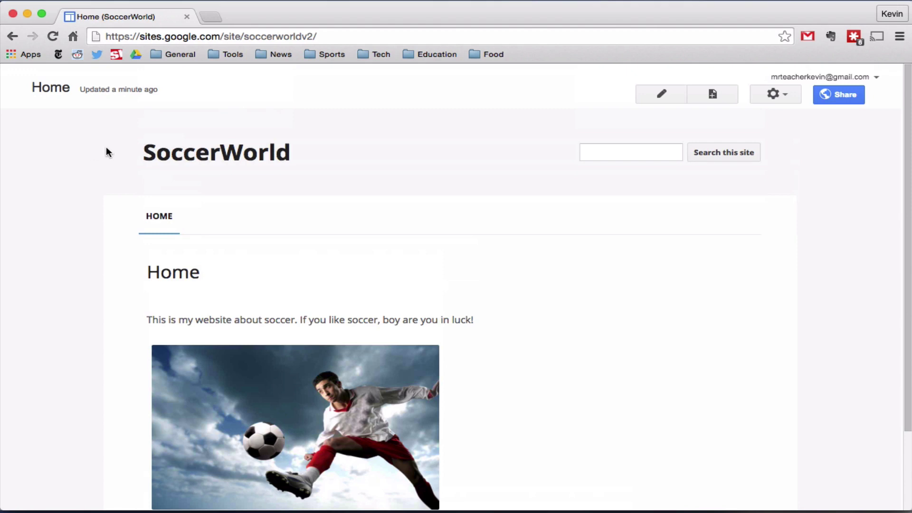
Open the site management settings for Themes, Colors, and Fonts
{"action": "left_click", "coordinate": [775, 96]}
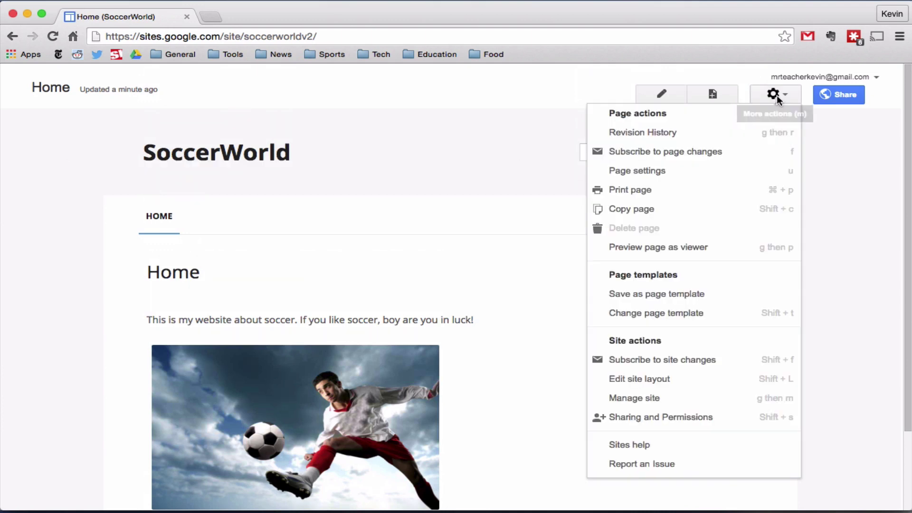
{"action": "left_click", "coordinate": [636, 399]}
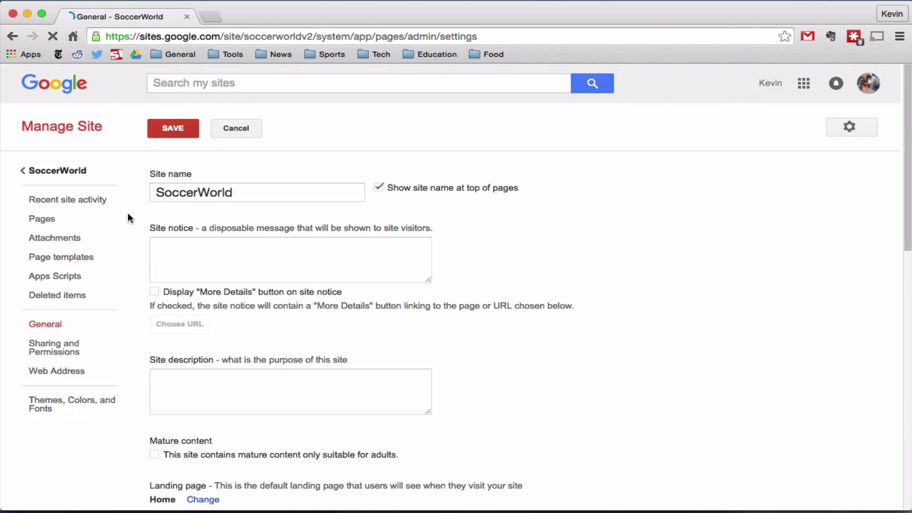
{"action": "left_click", "coordinate": [42, 401]}
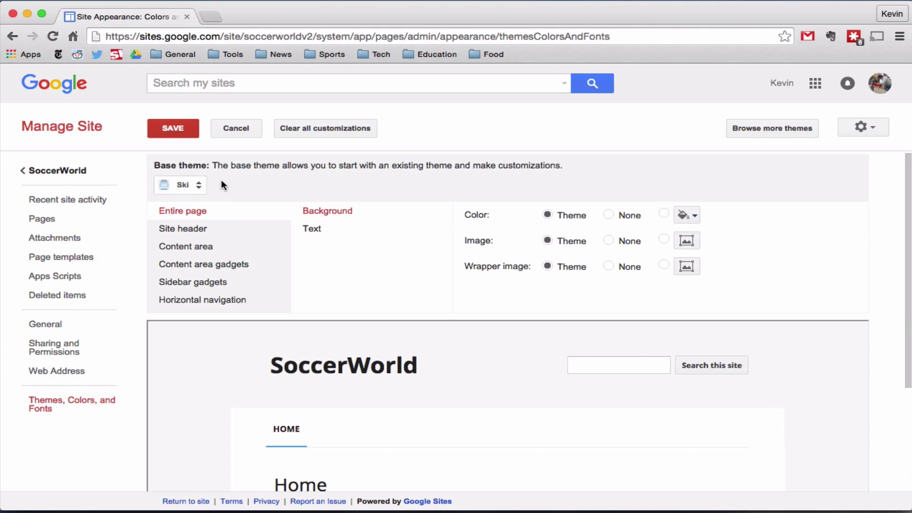
Try the Branches base theme and preview it on the Home page
{"action": "left_click", "coordinate": [199, 185]}
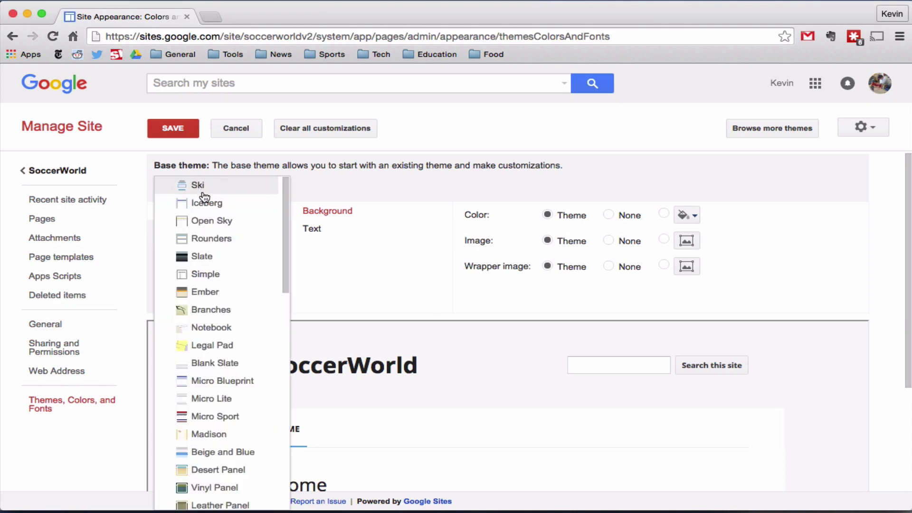
{"action": "left_click", "coordinate": [219, 311]}
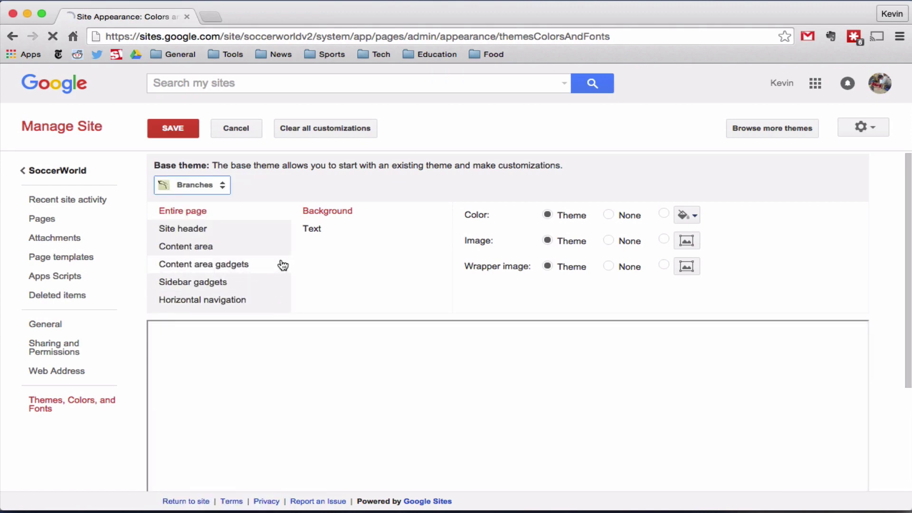
{"action": "scroll", "coordinate": [281, 263], "scroll_direction": "down", "scroll_amount": 5}
{"action": "scroll", "coordinate": [280, 258], "scroll_direction": "up", "scroll_amount": 2}
{"action": "scroll", "coordinate": [280, 258], "scroll_direction": "down", "scroll_amount": 2}
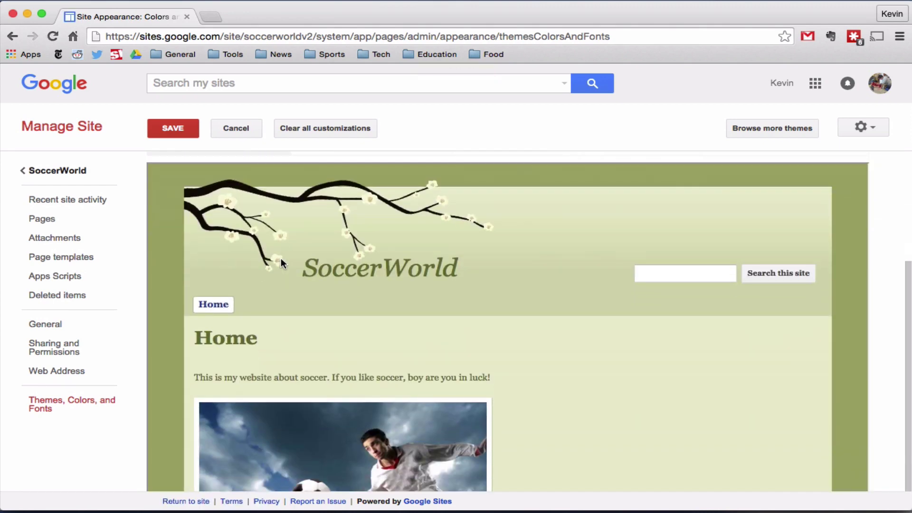
Try the Vinyl Panel base theme and preview it on the Home page
{"action": "scroll", "coordinate": [281, 258], "scroll_direction": "up", "scroll_amount": 5}
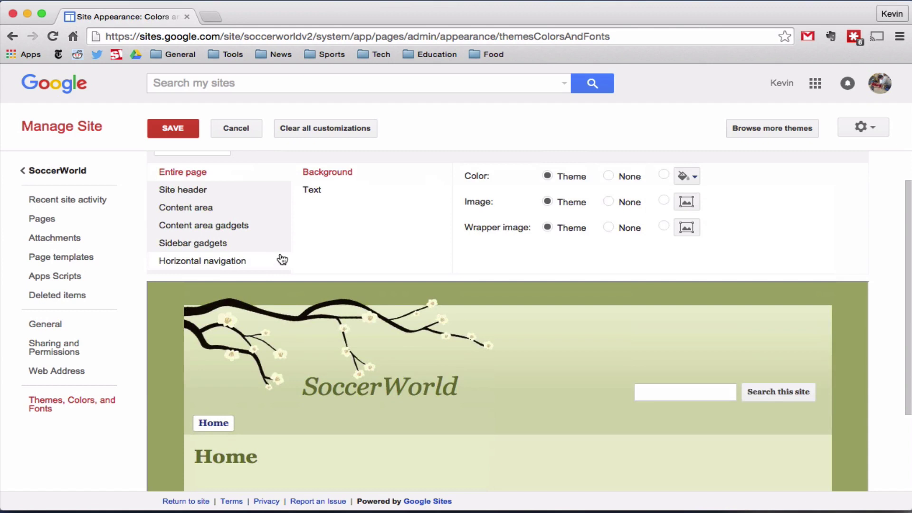
{"action": "scroll", "coordinate": [221, 180], "scroll_direction": "up", "scroll_amount": 2}
{"action": "left_click", "coordinate": [214, 186]}
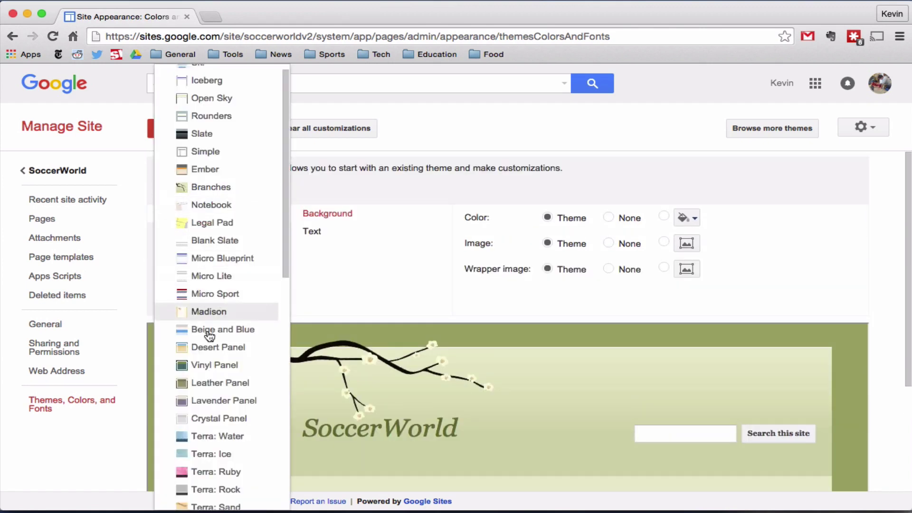
{"action": "left_click", "coordinate": [209, 369]}
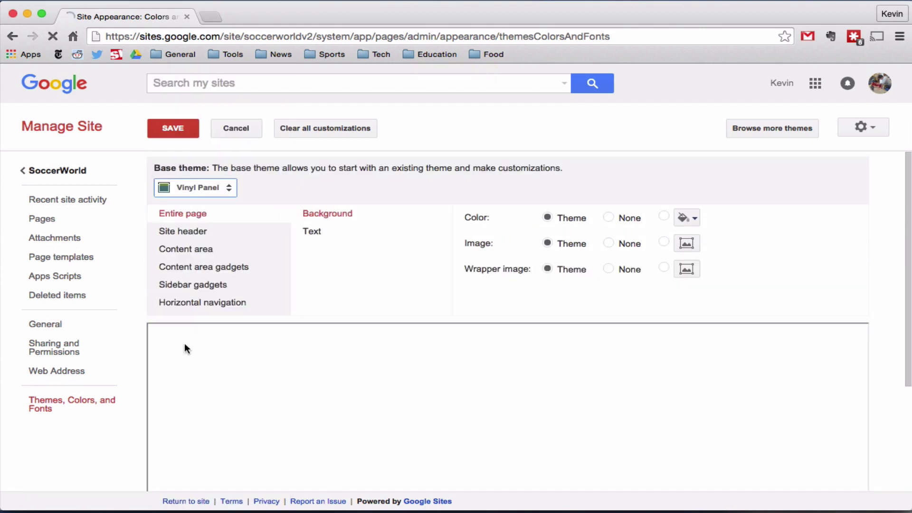
{"action": "scroll", "coordinate": [184, 346], "scroll_direction": "down", "scroll_amount": 6}
{"action": "scroll", "coordinate": [178, 341], "scroll_direction": "up", "scroll_amount": 5}
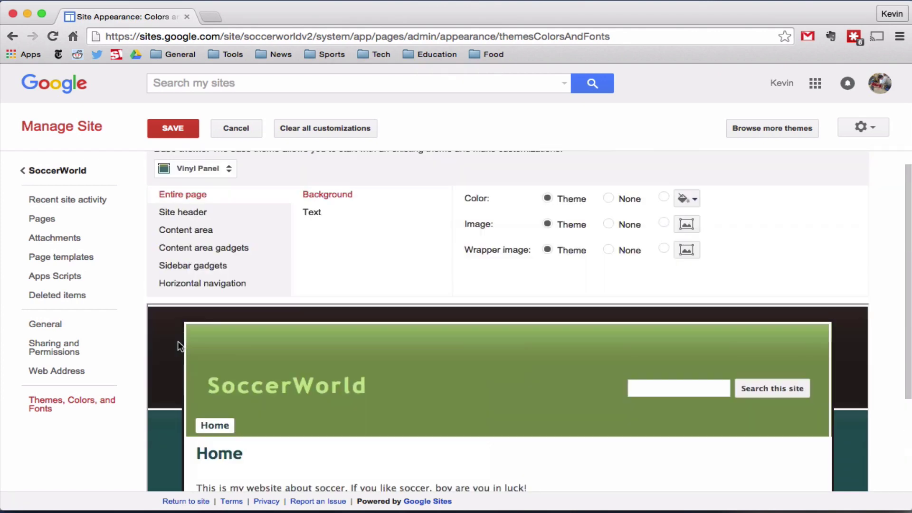
Set the site's base theme back to Ski
{"action": "left_click", "coordinate": [221, 168]}
{"action": "scroll", "coordinate": [223, 202], "scroll_direction": "up", "scroll_amount": 5}
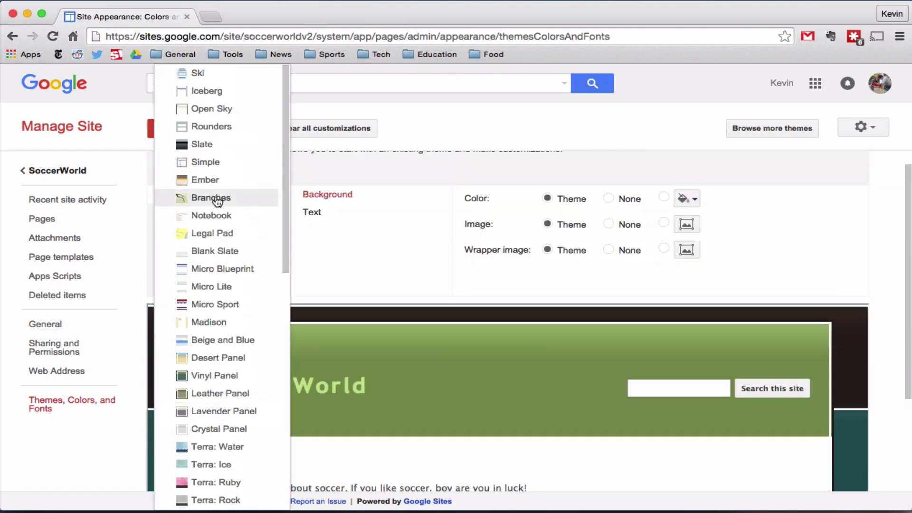
{"action": "left_click", "coordinate": [206, 74]}
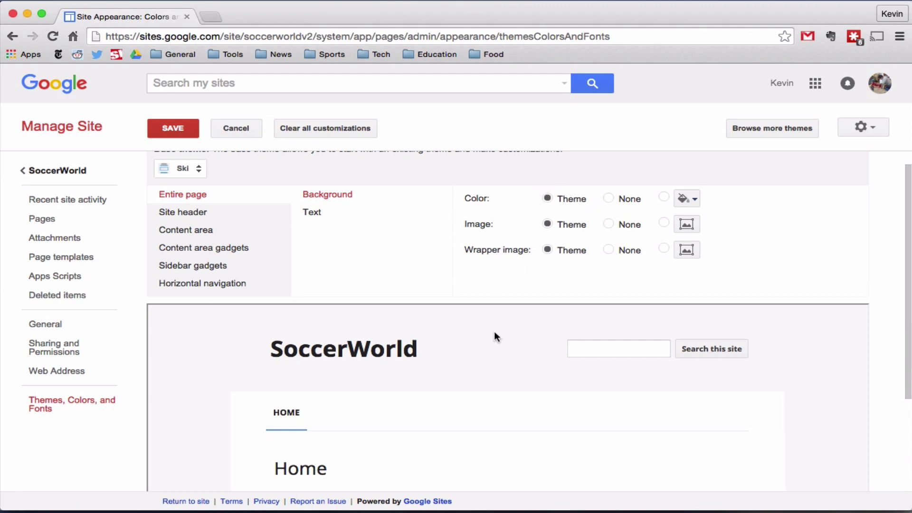
Give the entire page a custom medium blue background color and preview it on the Home page
{"action": "scroll", "coordinate": [489, 325], "scroll_direction": "up", "scroll_amount": 1}
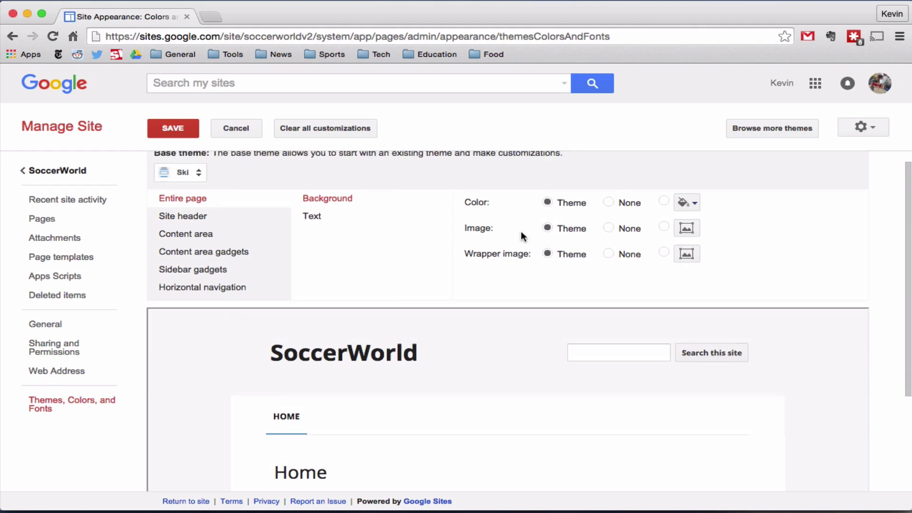
{"action": "left_click", "coordinate": [664, 201]}
{"action": "left_click", "coordinate": [687, 203]}
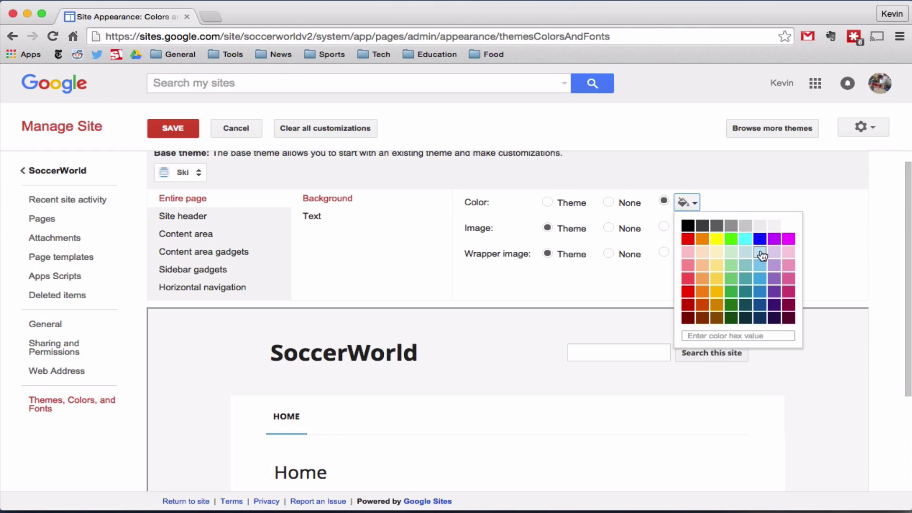
{"action": "left_click", "coordinate": [760, 292]}
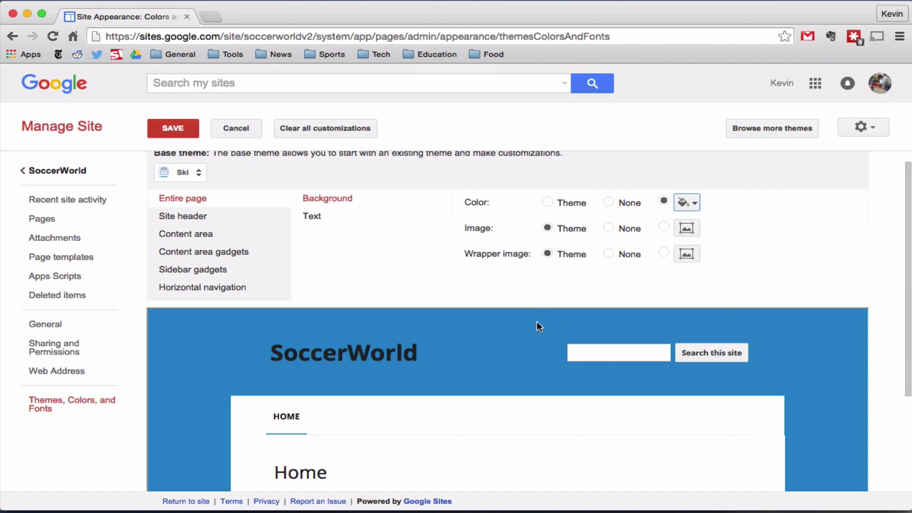
{"action": "scroll", "coordinate": [508, 335], "scroll_direction": "down", "scroll_amount": 1}
{"action": "scroll", "coordinate": [507, 332], "scroll_direction": "down", "scroll_amount": 3}
{"action": "scroll", "coordinate": [507, 332], "scroll_direction": "up", "scroll_amount": 4}
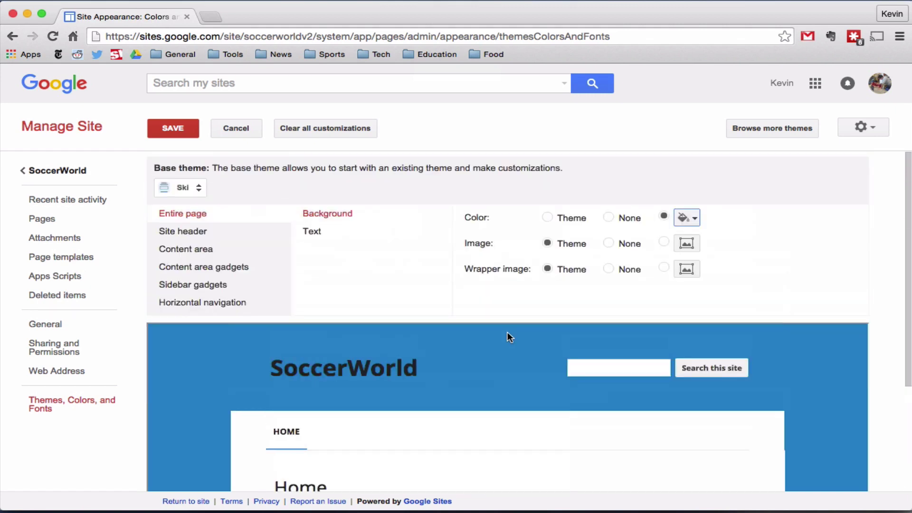
{"action": "scroll", "coordinate": [517, 328], "scroll_direction": "down", "scroll_amount": 1}
{"action": "scroll", "coordinate": [495, 326], "scroll_direction": "up", "scroll_amount": 1}
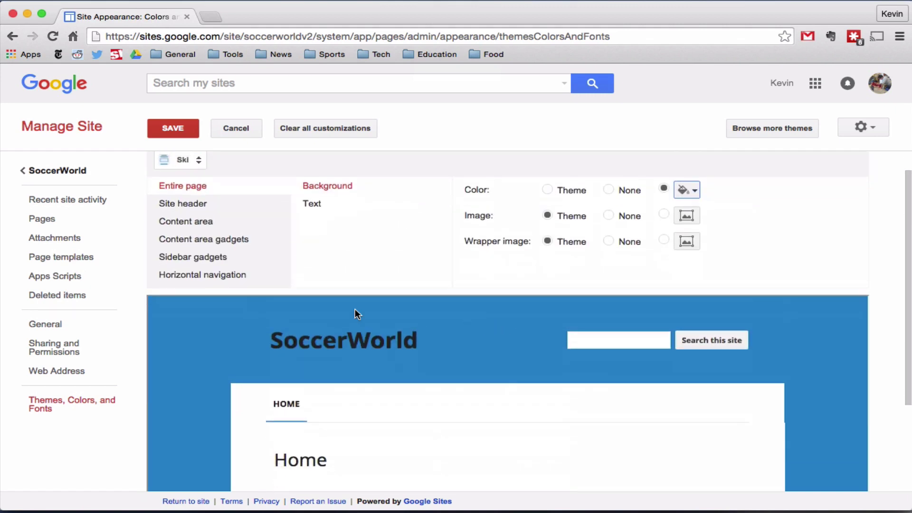
Switch the site header's background color from the theme setting to a custom color and open its color palette
{"action": "left_click", "coordinate": [196, 203]}
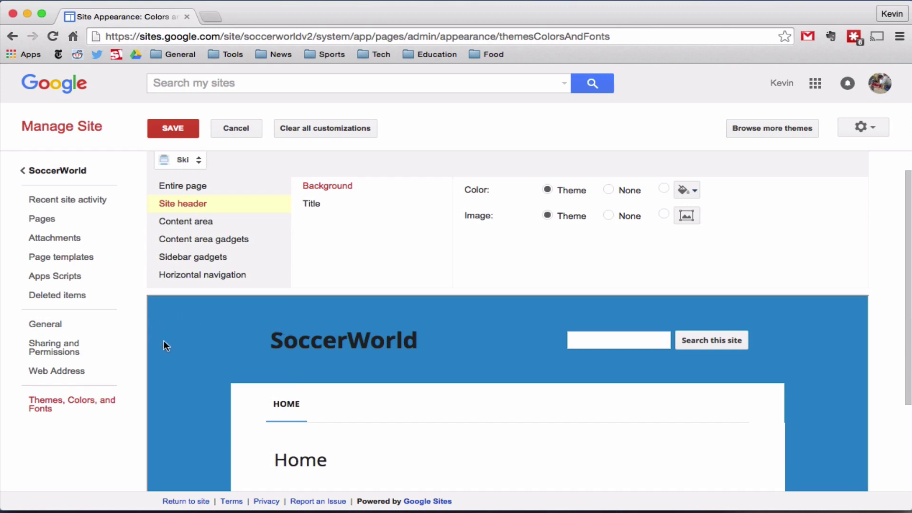
{"action": "scroll", "coordinate": [149, 466], "scroll_direction": "down", "scroll_amount": 3}
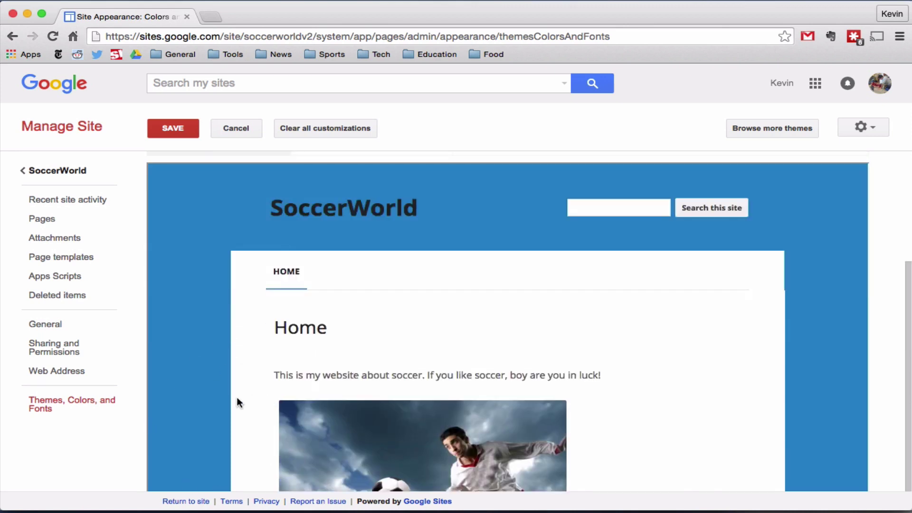
{"action": "scroll", "coordinate": [252, 408], "scroll_direction": "up", "scroll_amount": 3}
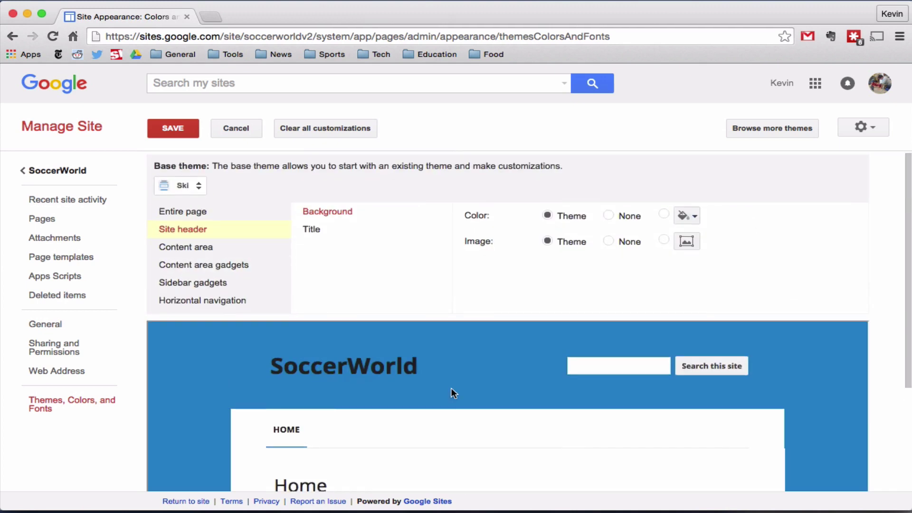
{"action": "scroll", "coordinate": [451, 392], "scroll_direction": "down", "scroll_amount": 3}
{"action": "scroll", "coordinate": [538, 426], "scroll_direction": "up", "scroll_amount": 3}
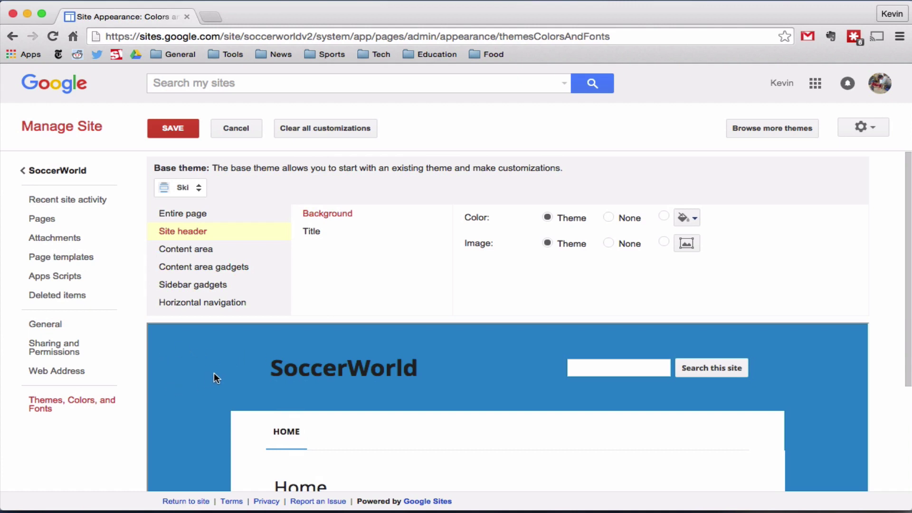
{"action": "left_click", "coordinate": [667, 214]}
{"action": "left_click", "coordinate": [683, 217]}
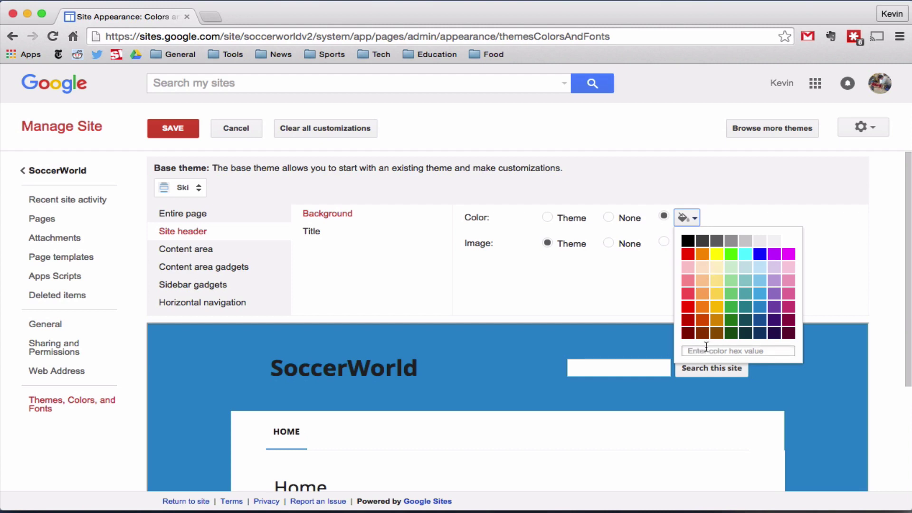
Search the web for "hex color" in a new browser tab and open the W3Schools HTML Color Picker
{"action": "left_click", "coordinate": [214, 17]}
{"action": "type", "text": "hex color"}
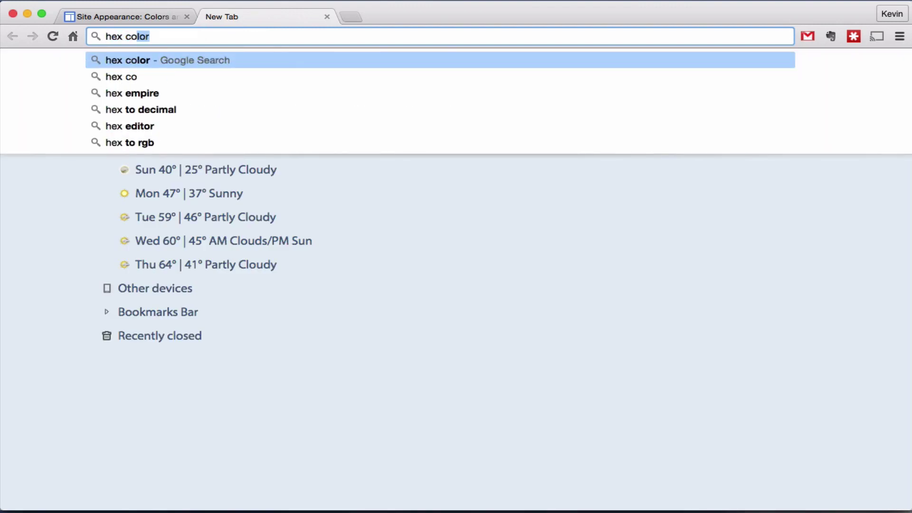
{"action": "key", "text": "Return"}
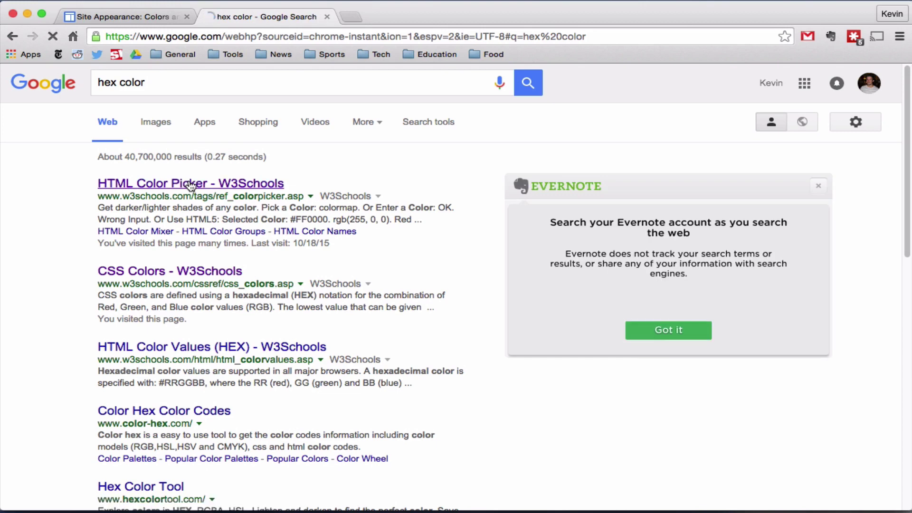
{"action": "left_click", "coordinate": [189, 184]}
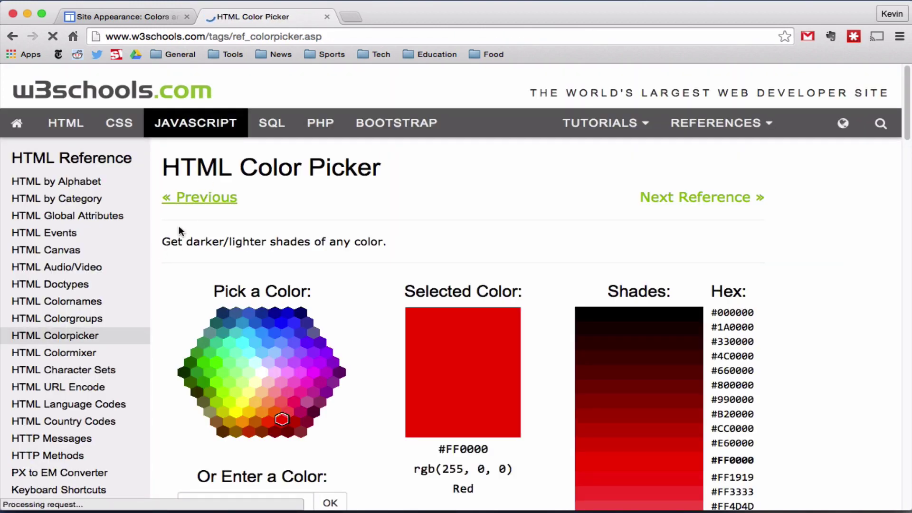
{"action": "scroll", "coordinate": [164, 199], "scroll_direction": "down", "scroll_amount": 2}
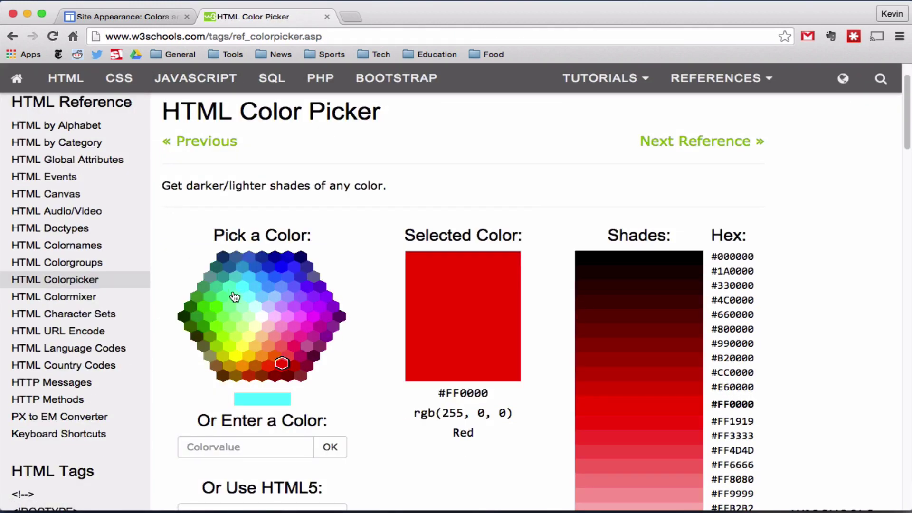
Try several yellow shades and the blue #3366FF in the color picker, selecting the hex codes of #FFFF75 and the blue
{"action": "left_click", "coordinate": [243, 344]}
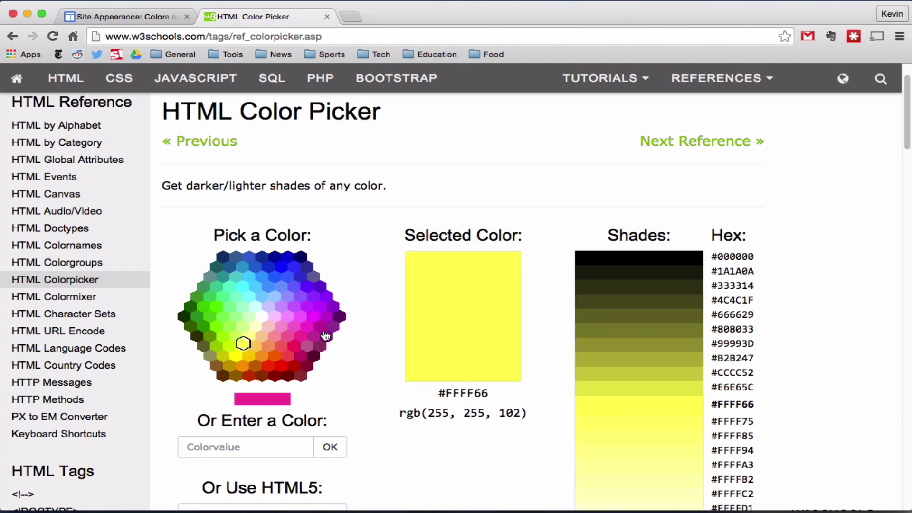
{"action": "left_click", "coordinate": [619, 423]}
{"action": "left_click", "coordinate": [619, 379]}
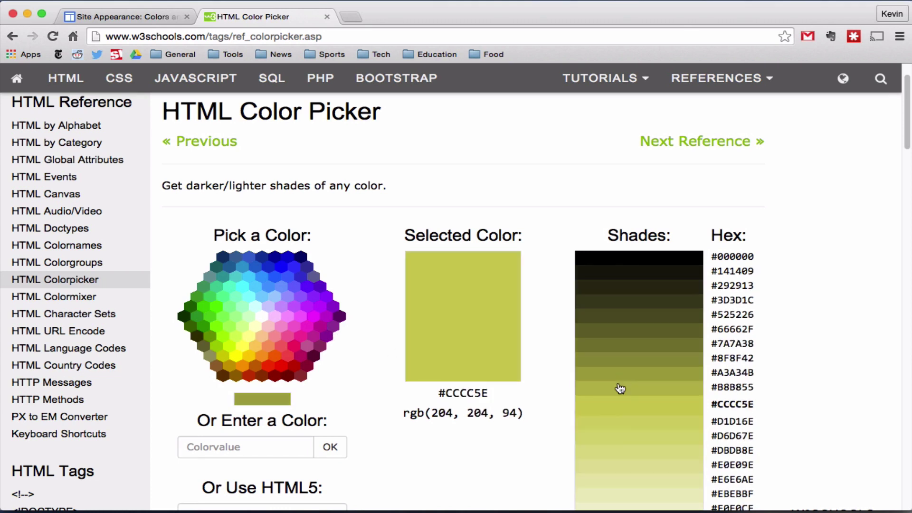
{"action": "left_click", "coordinate": [621, 436]}
{"action": "left_click", "coordinate": [242, 359]}
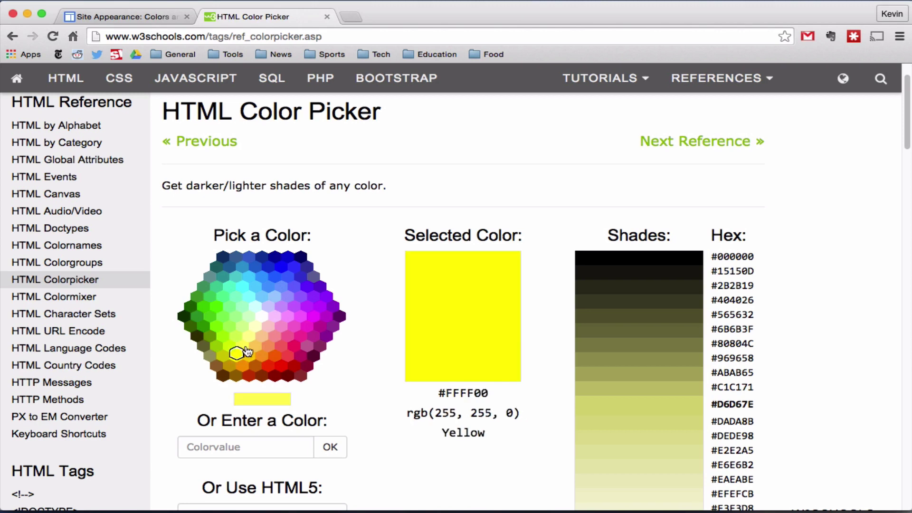
{"action": "left_click", "coordinate": [243, 344]}
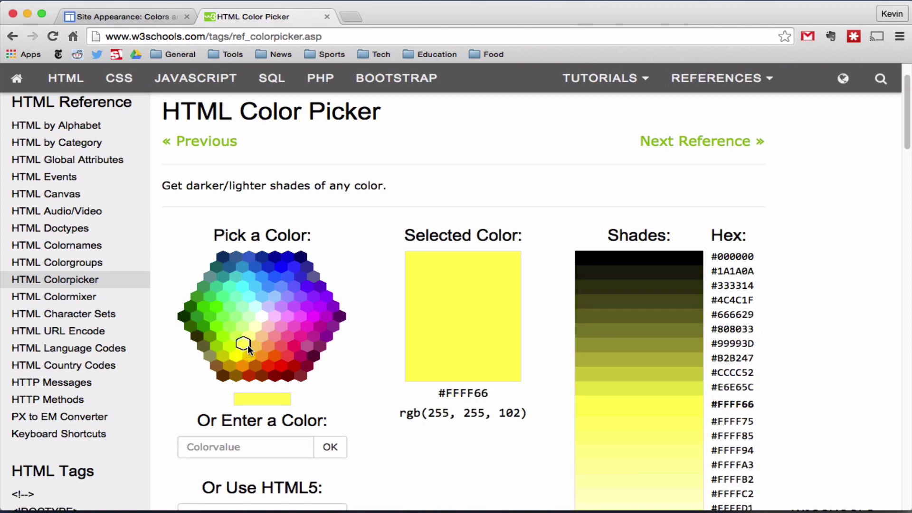
{"action": "left_click", "coordinate": [632, 418]}
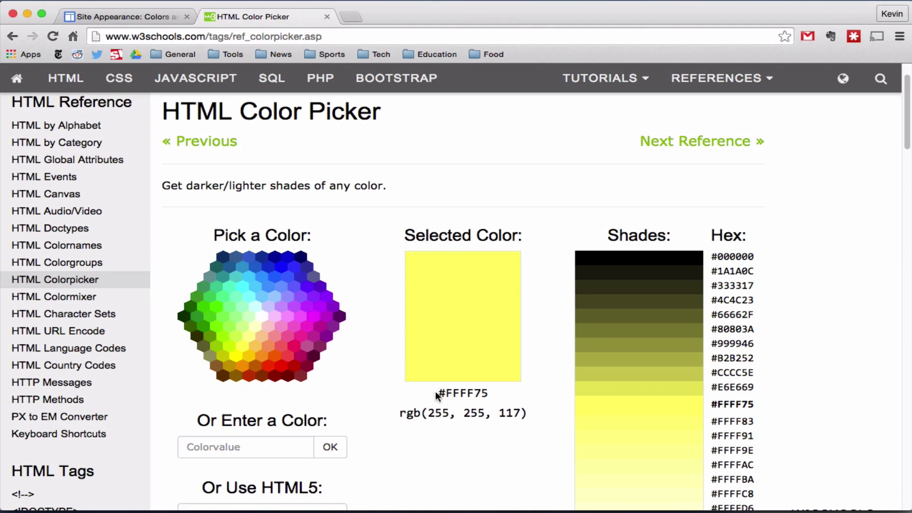
{"action": "triple_click", "coordinate": [453, 390]}
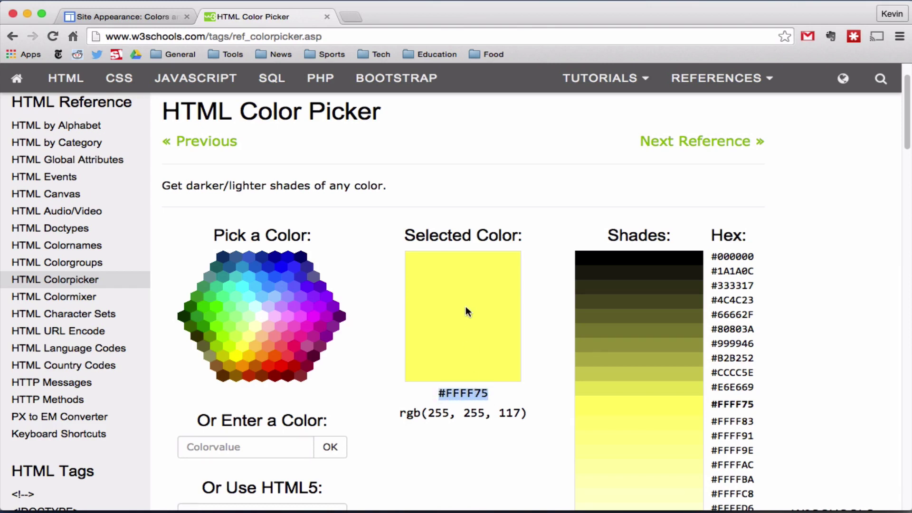
{"action": "left_click", "coordinate": [288, 274]}
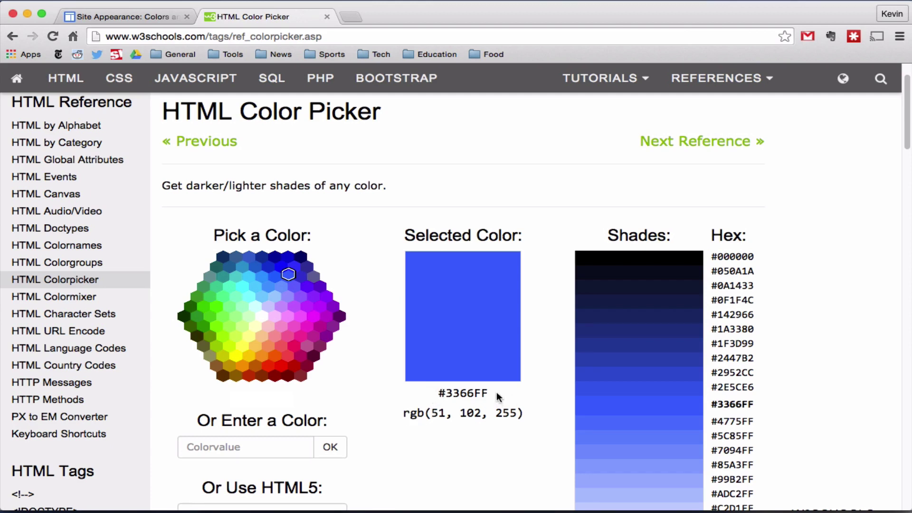
{"action": "left_click_drag", "start_coordinate": [438, 392], "coordinate": [487, 392]}
Pick the light yellow shade #FFFF75 in the color picker and copy its hex code
{"action": "left_click", "coordinate": [243, 343]}
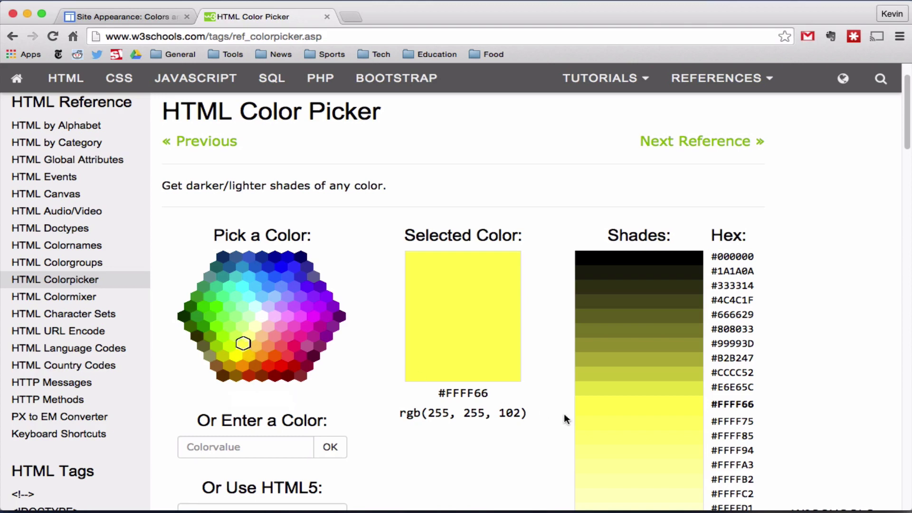
{"action": "left_click", "coordinate": [634, 424]}
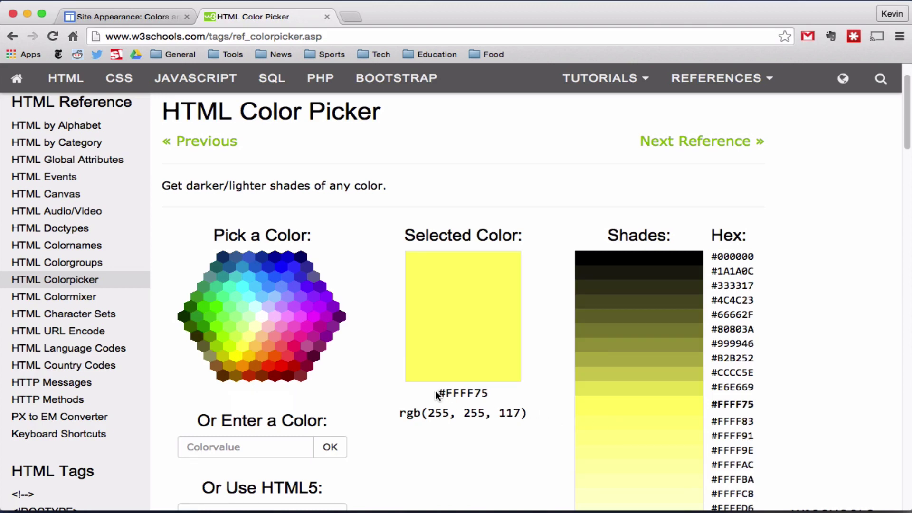
{"action": "left_click_drag", "start_coordinate": [435, 391], "coordinate": [494, 393]}
{"action": "key", "text": "super+c"}
Return to the Google Sites appearance settings and apply the hex value #FFFF75 as the site header's background color
{"action": "left_click", "coordinate": [123, 17]}
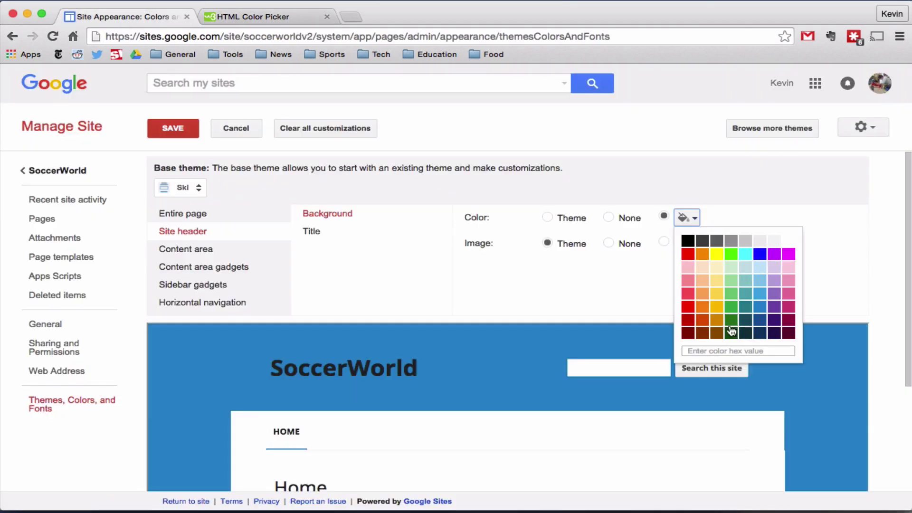
{"action": "left_click", "coordinate": [731, 350]}
{"action": "key", "text": "super+v"}
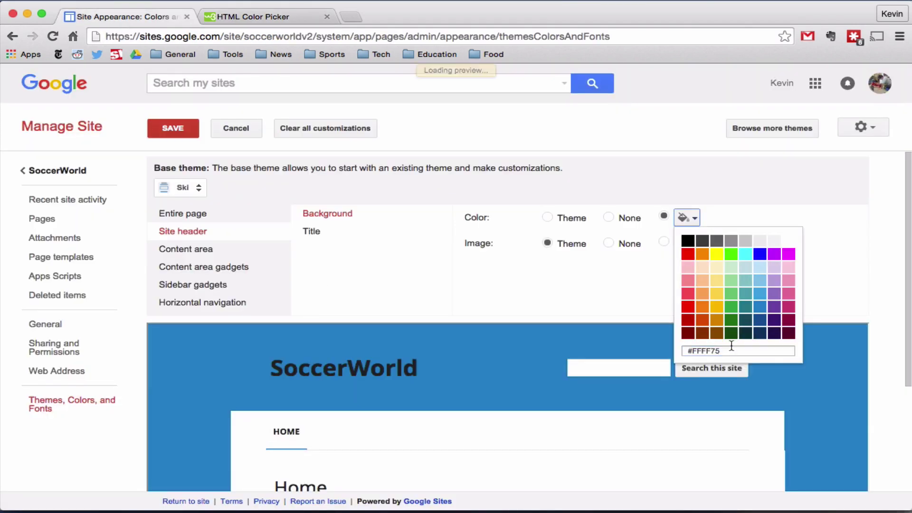
{"action": "key", "text": "Return"}
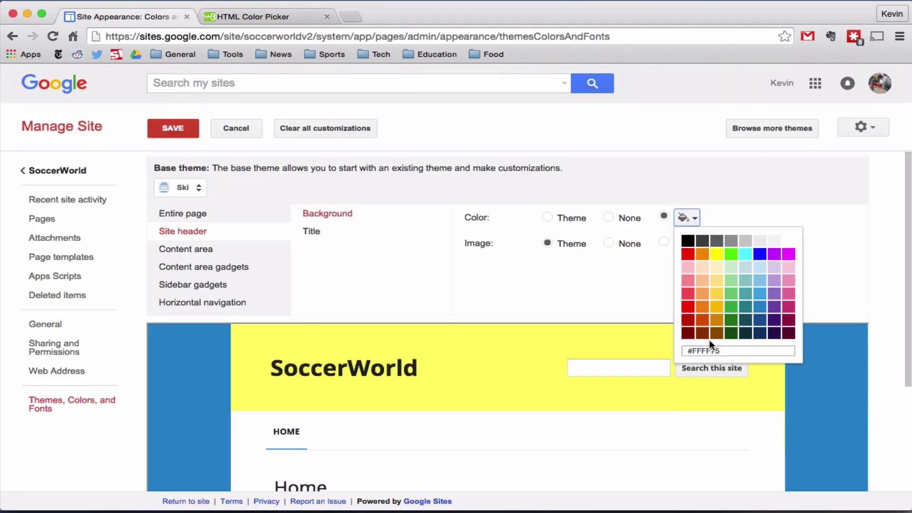
Look at the color picker page once more, preview the recolored header on the Home page and close the color palette
{"action": "left_click", "coordinate": [265, 19]}
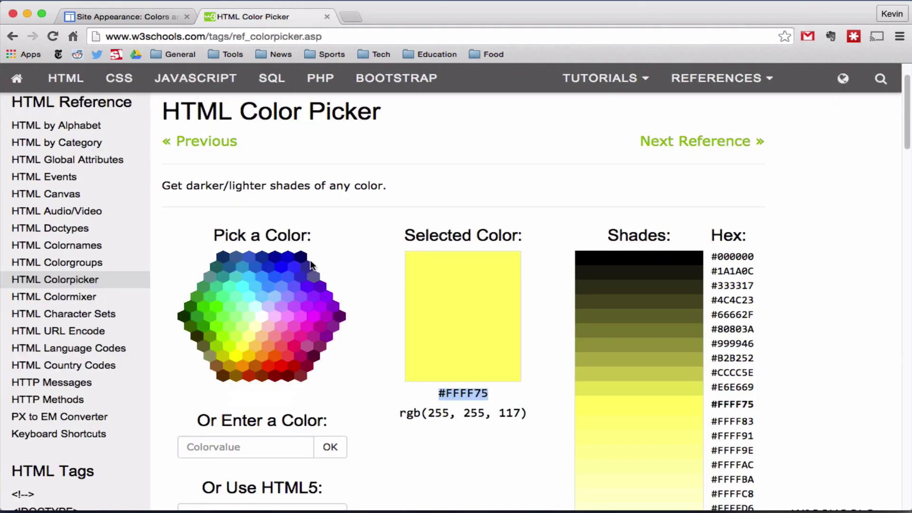
{"action": "left_click", "coordinate": [147, 19]}
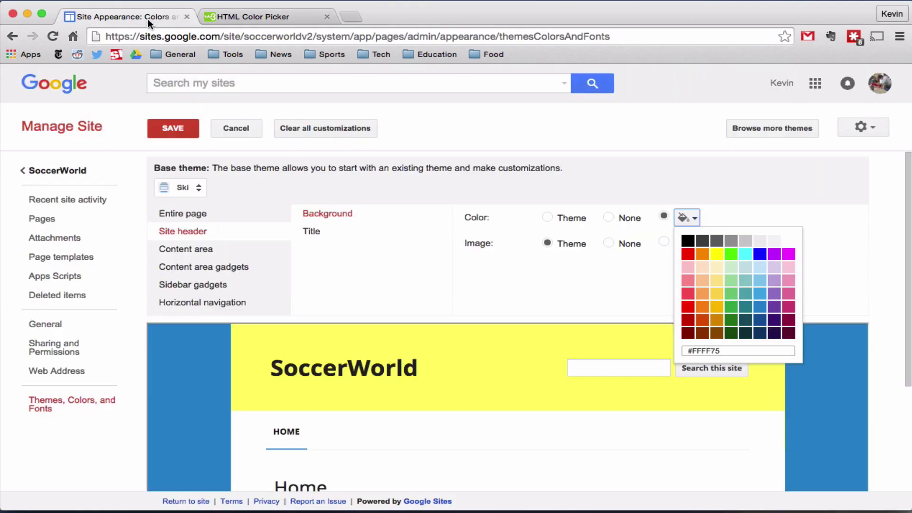
{"action": "scroll", "coordinate": [418, 285], "scroll_direction": "down", "scroll_amount": 3}
{"action": "scroll", "coordinate": [427, 276], "scroll_direction": "up", "scroll_amount": 2}
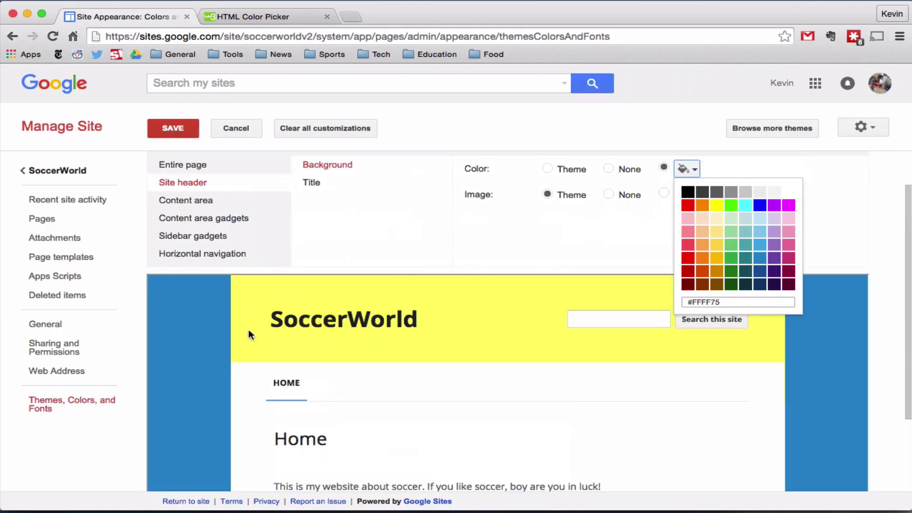
{"action": "scroll", "coordinate": [353, 323], "scroll_direction": "down", "scroll_amount": 2}
{"action": "scroll", "coordinate": [347, 314], "scroll_direction": "up", "scroll_amount": 3}
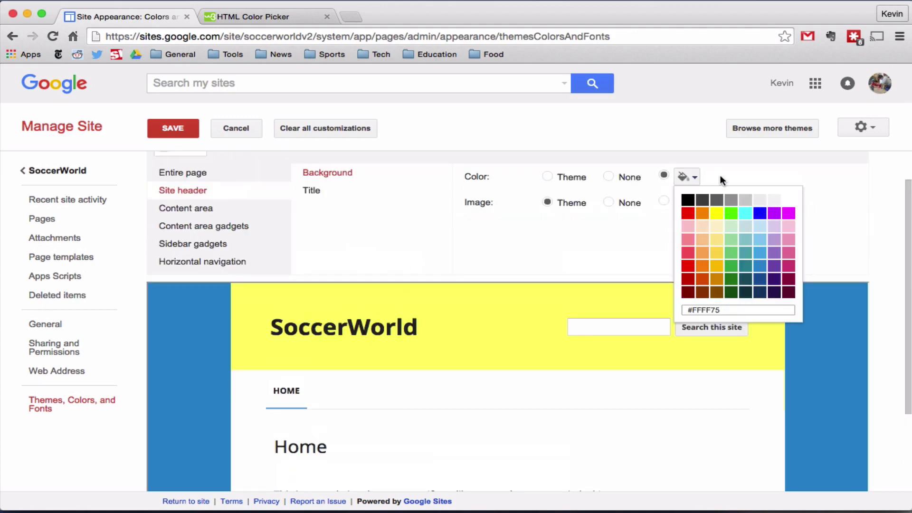
{"action": "left_click", "coordinate": [687, 176]}
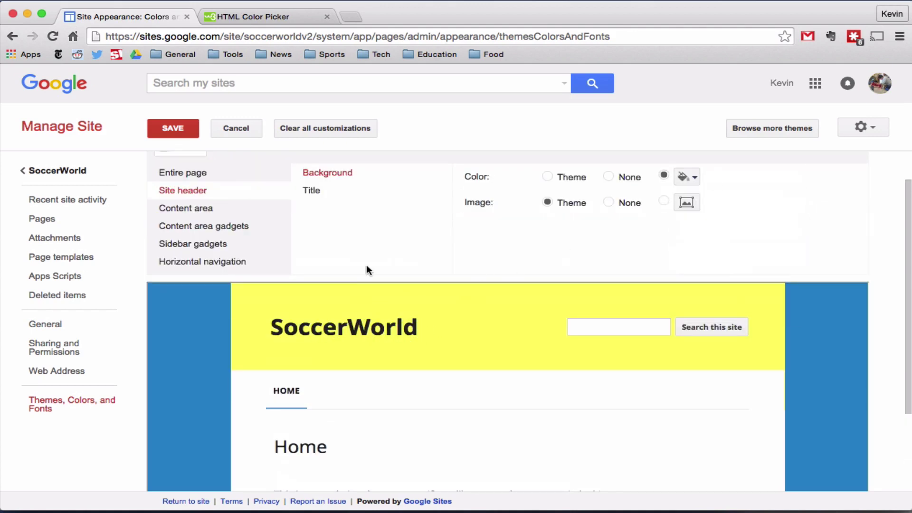
Switch the site header's title from the theme font to a custom font and choose Abril Fatface
{"action": "left_click", "coordinate": [314, 192]}
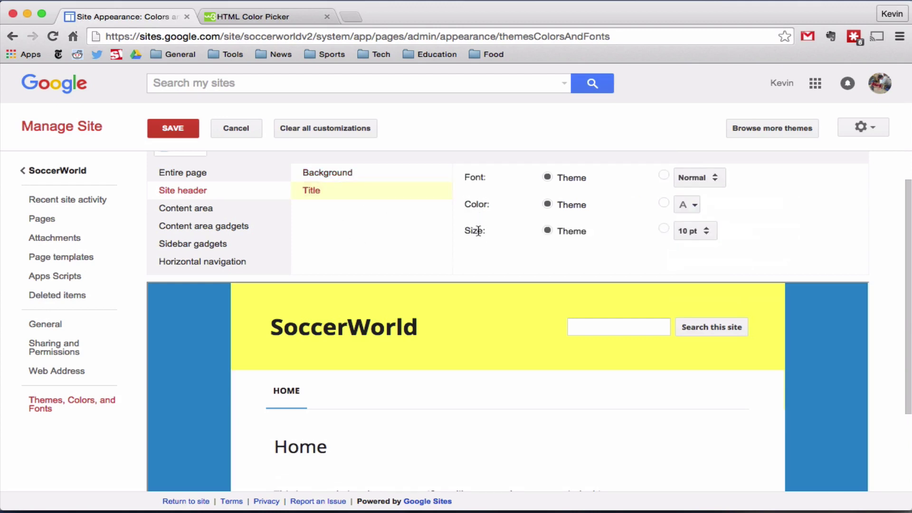
{"action": "left_click", "coordinate": [663, 175]}
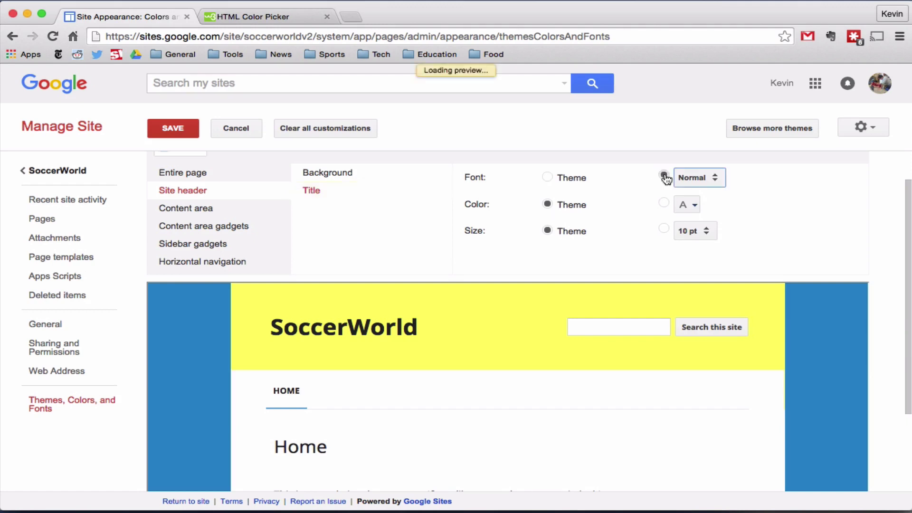
{"action": "left_click", "coordinate": [716, 178]}
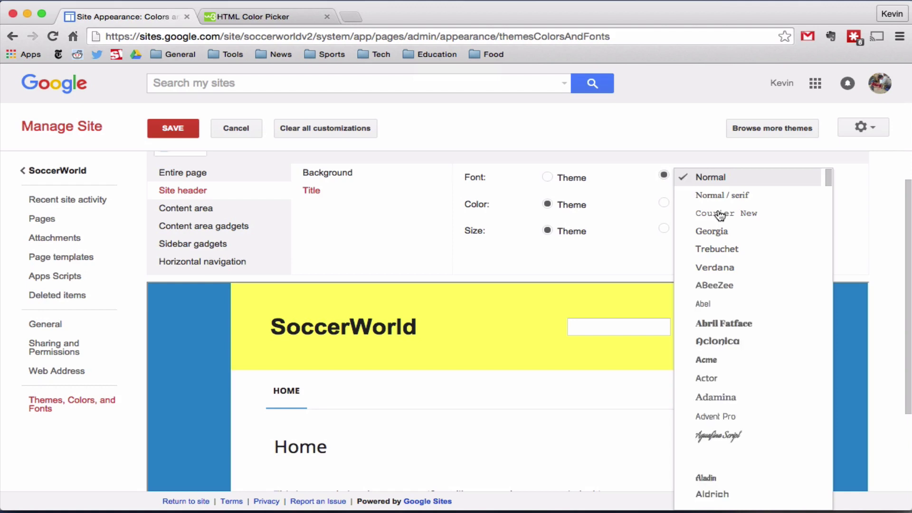
{"action": "scroll", "coordinate": [719, 215], "scroll_direction": "down", "scroll_amount": 1}
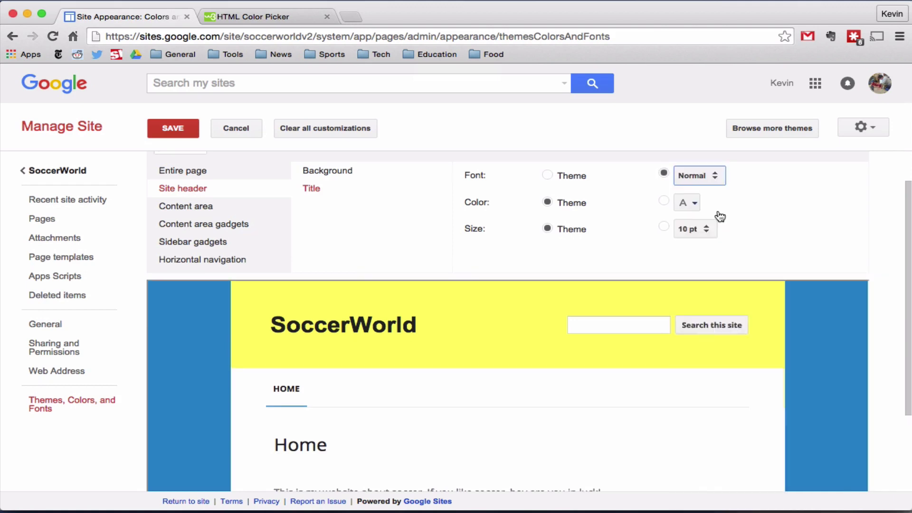
{"action": "left_click", "coordinate": [716, 175]}
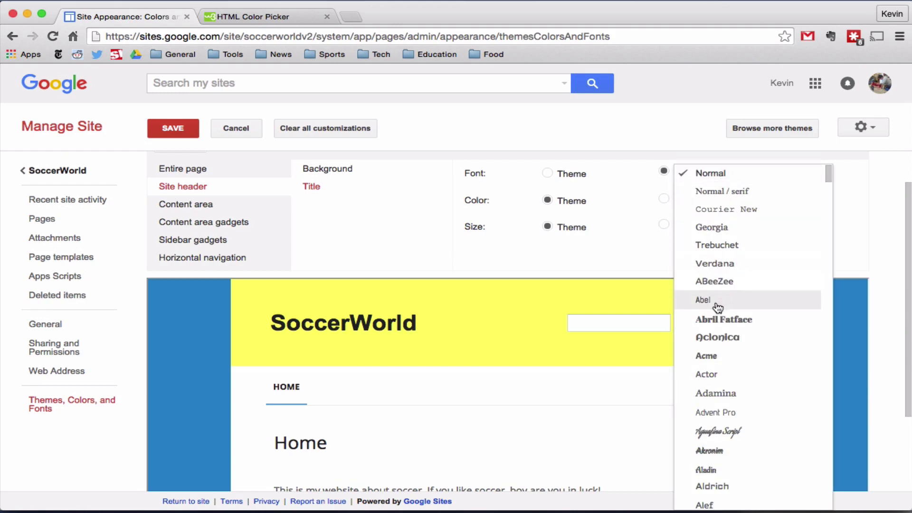
{"action": "left_click", "coordinate": [715, 322]}
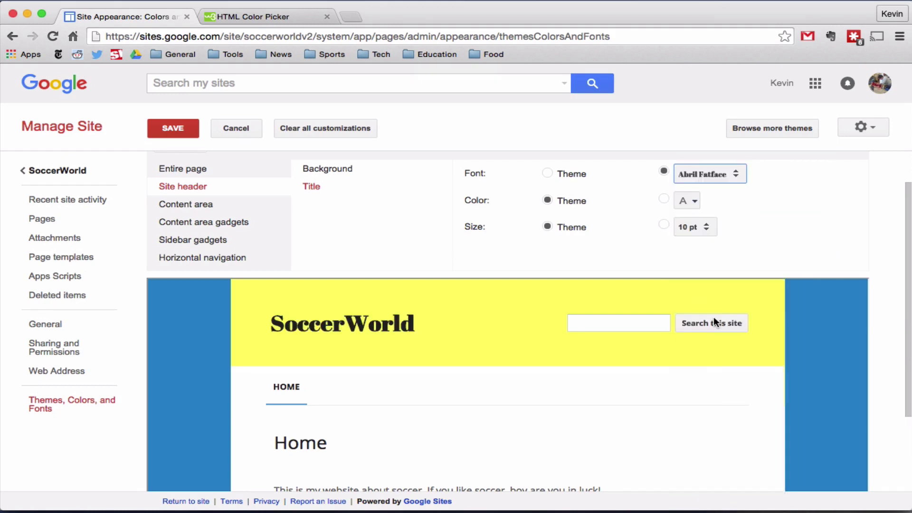
Try the Alfa Slab One font for the site header's title
{"action": "left_click", "coordinate": [736, 174]}
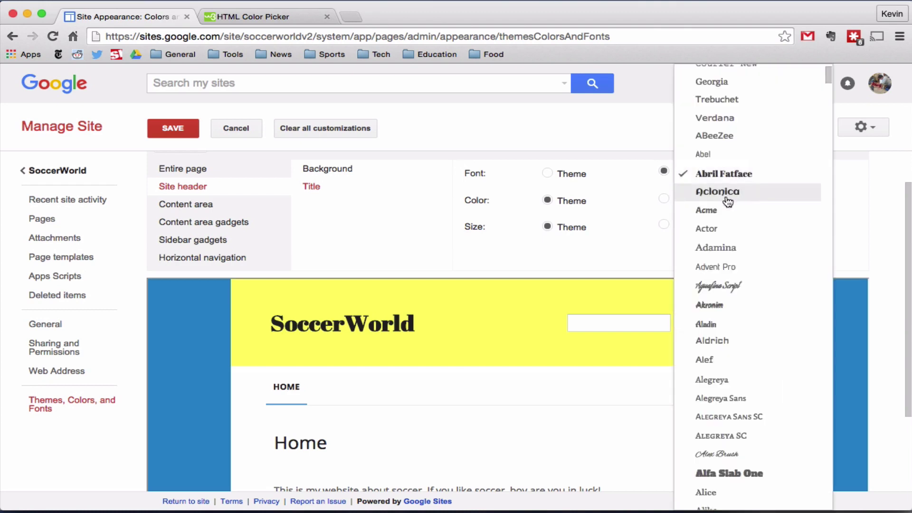
{"action": "scroll", "coordinate": [723, 264], "scroll_direction": "down", "scroll_amount": 5}
{"action": "scroll", "coordinate": [722, 265], "scroll_direction": "down", "scroll_amount": 3}
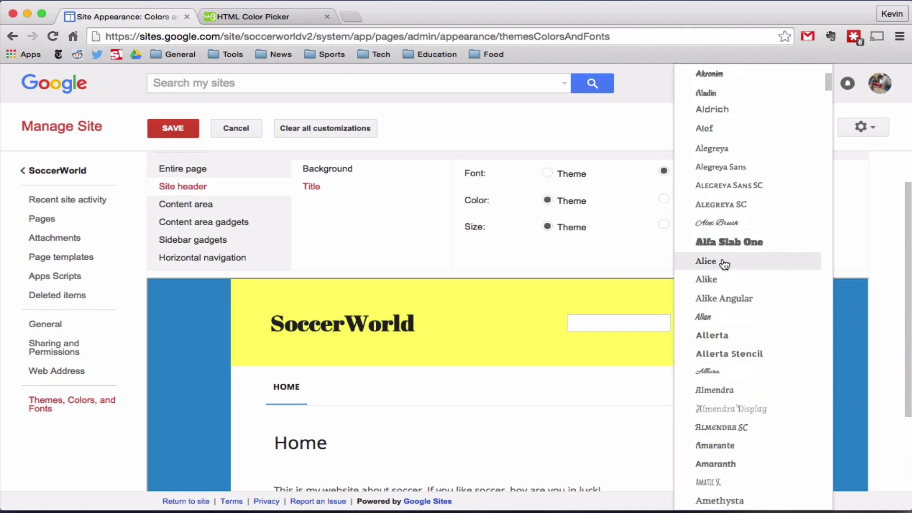
{"action": "left_click", "coordinate": [719, 208]}
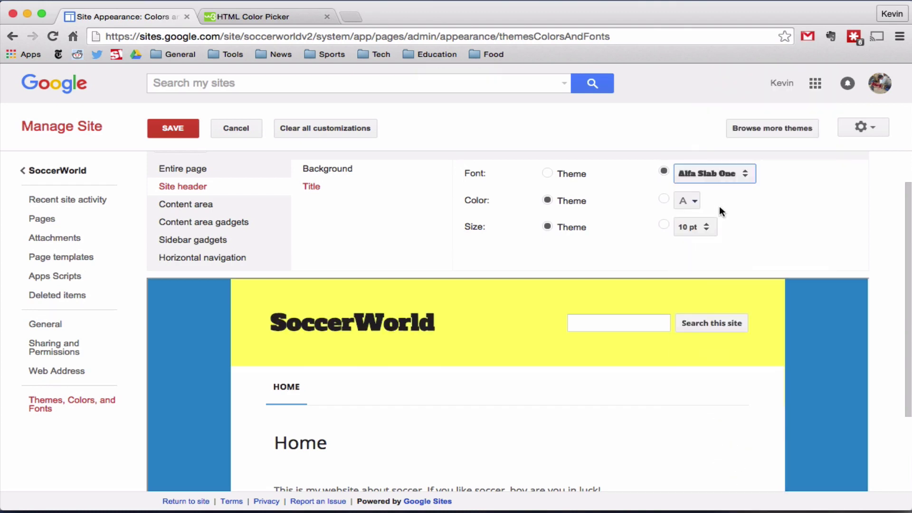
Browse further through the available fonts and try Freckle Face for the site header's title
{"action": "left_click", "coordinate": [745, 174]}
{"action": "scroll", "coordinate": [719, 255], "scroll_direction": "down", "scroll_amount": 15}
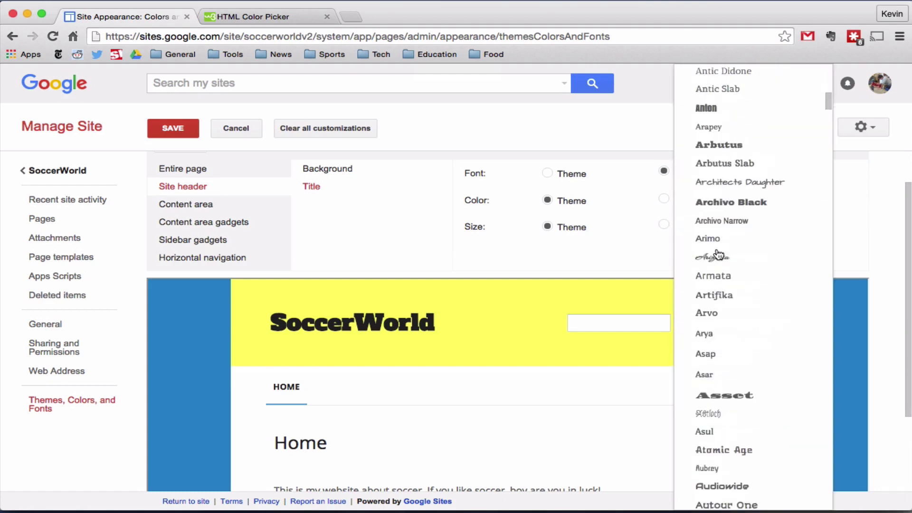
{"action": "scroll", "coordinate": [719, 255], "scroll_direction": "down", "scroll_amount": 10}
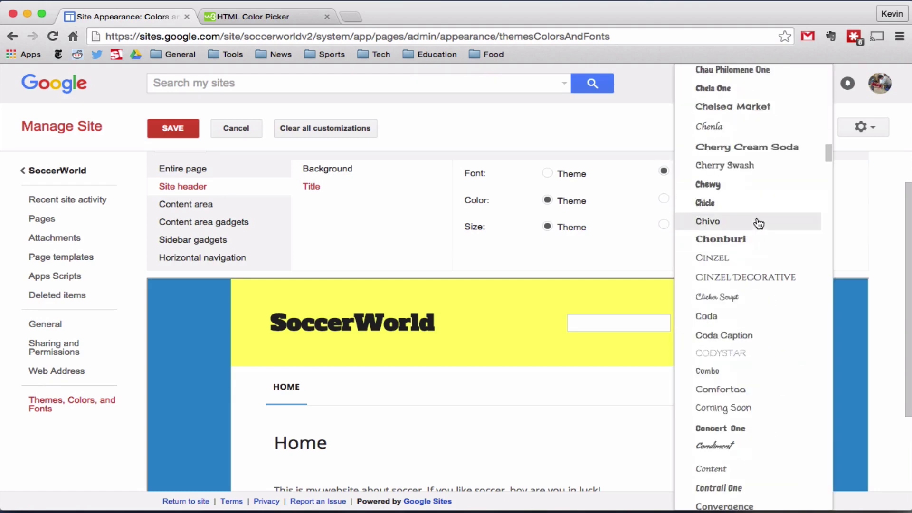
{"action": "scroll", "coordinate": [758, 224], "scroll_direction": "down", "scroll_amount": 6}
{"action": "scroll", "coordinate": [759, 224], "scroll_direction": "down", "scroll_amount": 7}
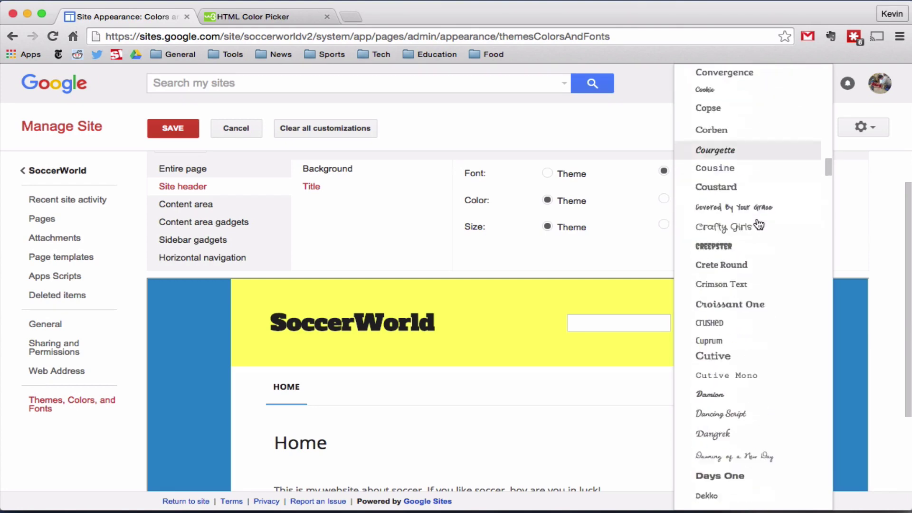
{"action": "scroll", "coordinate": [765, 238], "scroll_direction": "down", "scroll_amount": 12}
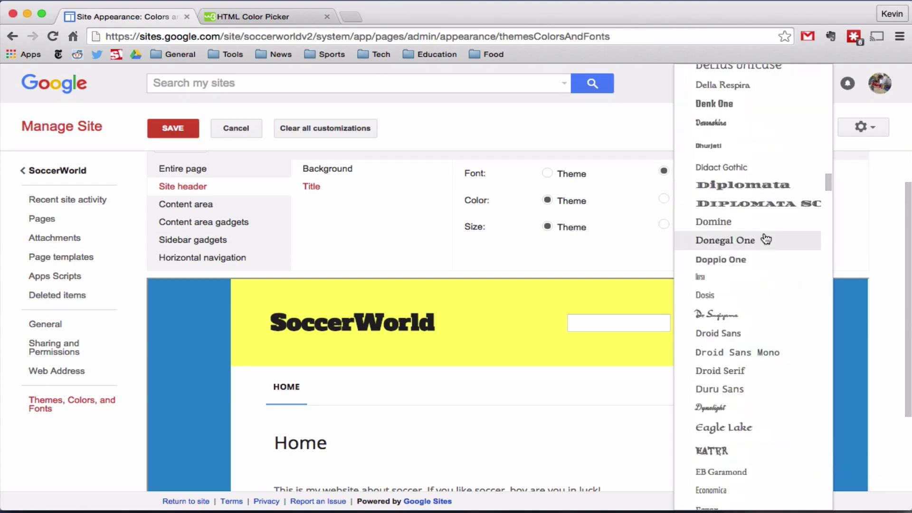
{"action": "scroll", "coordinate": [758, 238], "scroll_direction": "down", "scroll_amount": 10}
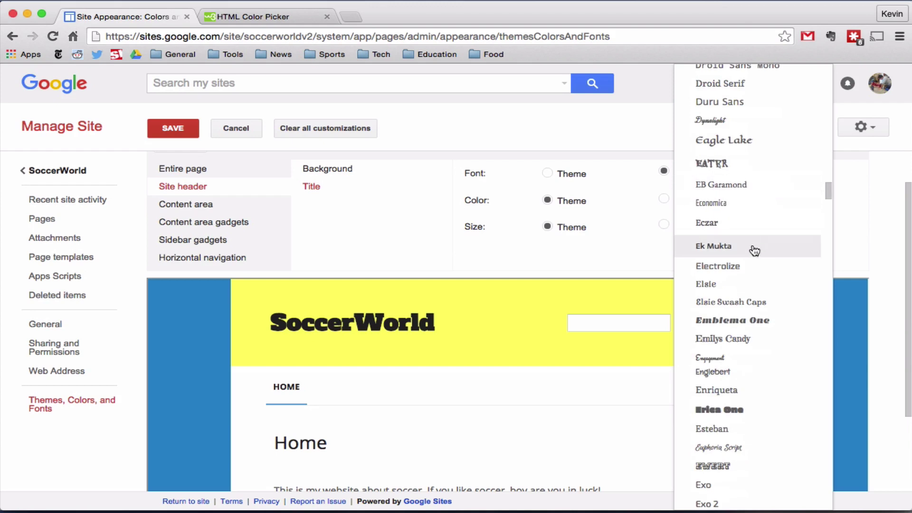
{"action": "scroll", "coordinate": [775, 266], "scroll_direction": "down", "scroll_amount": 10}
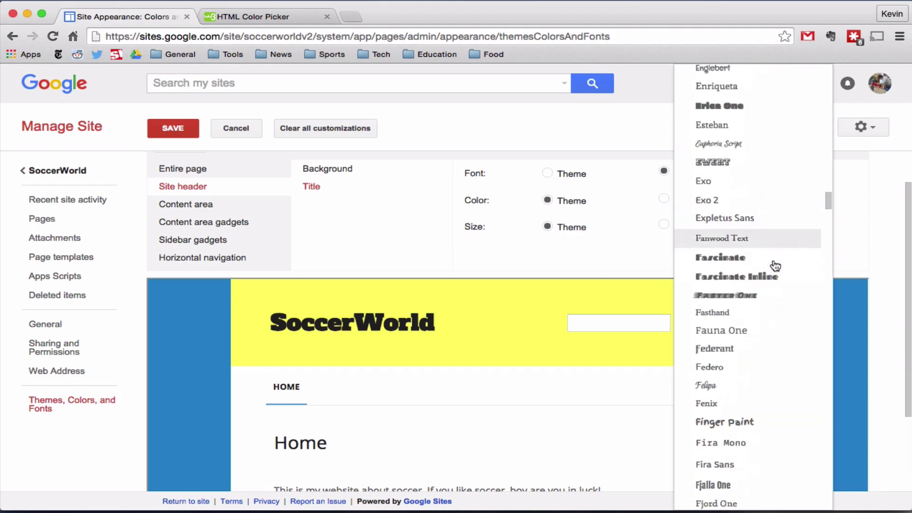
{"action": "scroll", "coordinate": [774, 265], "scroll_direction": "down", "scroll_amount": 2}
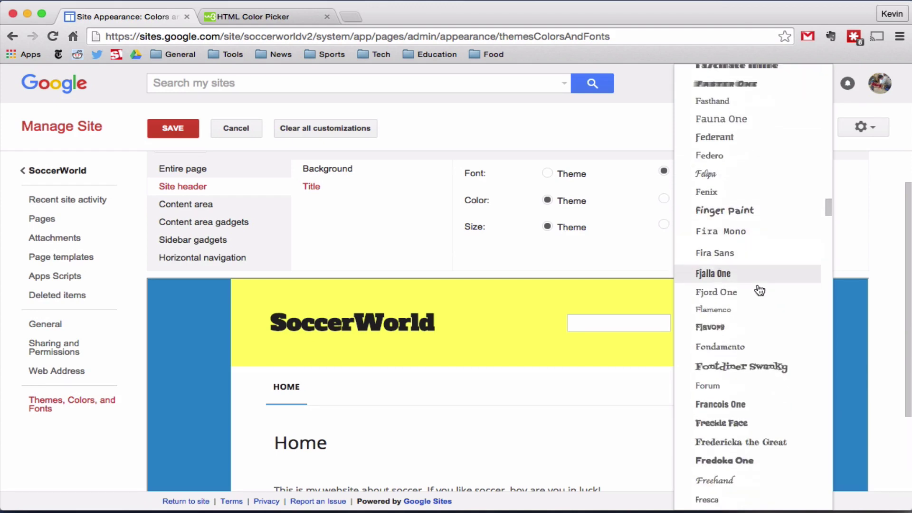
{"action": "left_click", "coordinate": [718, 424]}
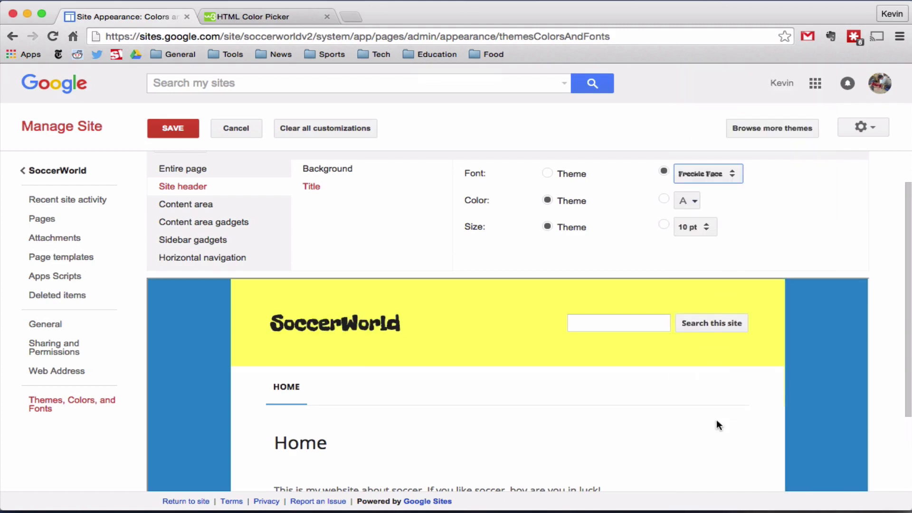
Set the font of the site header's title to Piedra
{"action": "left_click", "coordinate": [724, 175]}
{"action": "scroll", "coordinate": [762, 256], "scroll_direction": "down", "scroll_amount": 10}
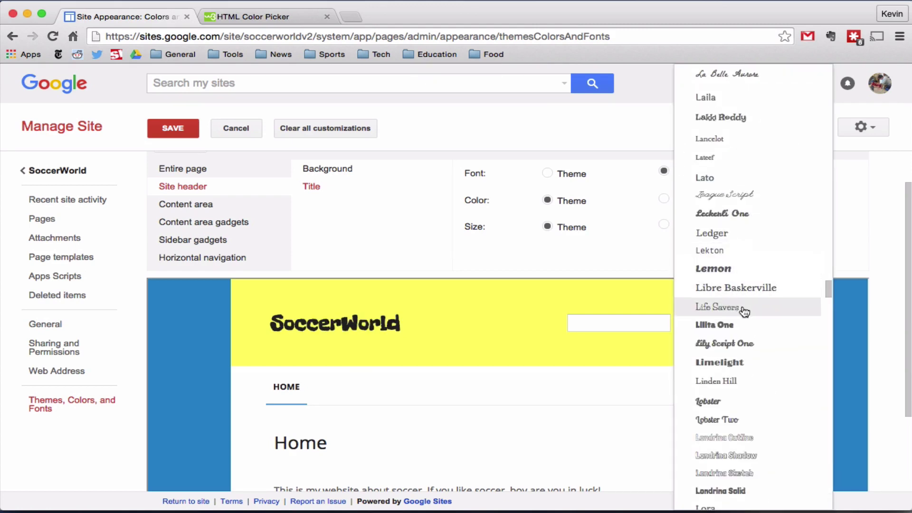
{"action": "scroll", "coordinate": [763, 317], "scroll_direction": "down", "scroll_amount": 10}
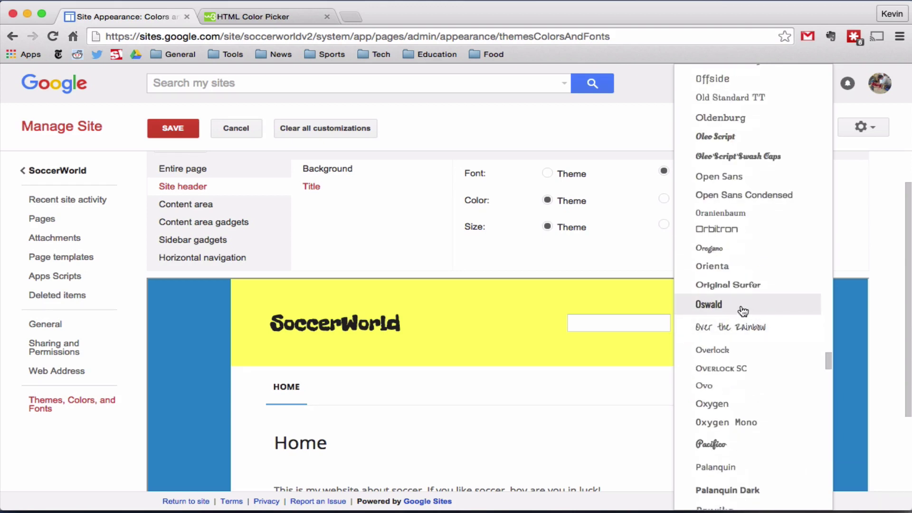
{"action": "scroll", "coordinate": [769, 292], "scroll_direction": "down", "scroll_amount": 10}
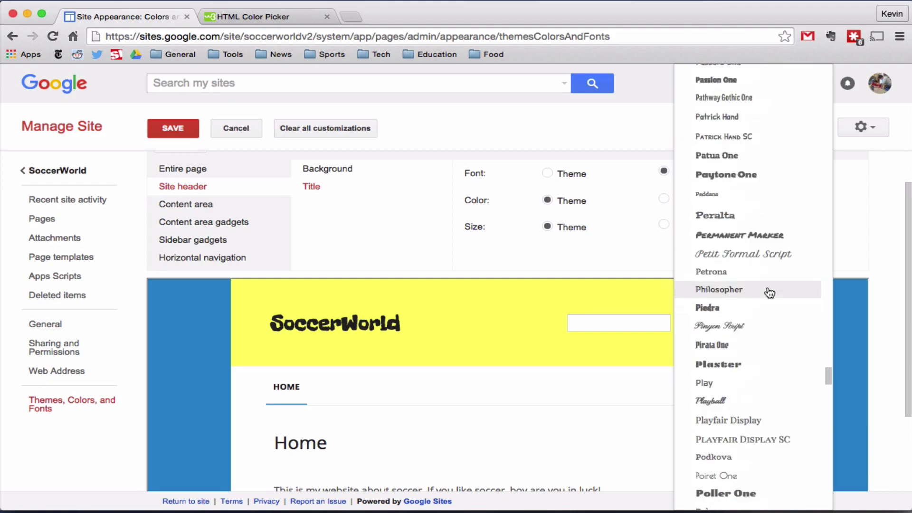
{"action": "left_click", "coordinate": [716, 306]}
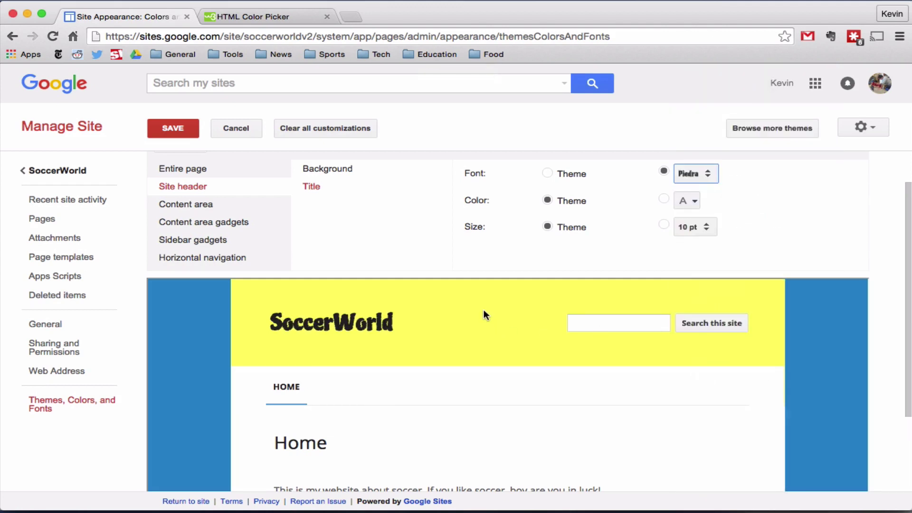
Check the header and Home page in the site preview and save the appearance changes
{"action": "scroll", "coordinate": [483, 311], "scroll_direction": "down", "scroll_amount": 2}
{"action": "scroll", "coordinate": [483, 311], "scroll_direction": "up", "scroll_amount": 3}
{"action": "scroll", "coordinate": [290, 346], "scroll_direction": "down", "scroll_amount": 5}
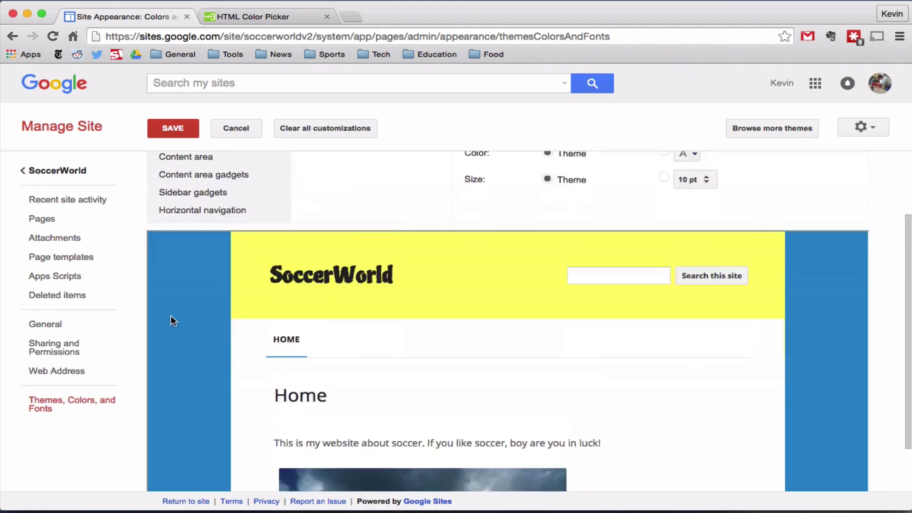
{"action": "scroll", "coordinate": [222, 250], "scroll_direction": "up", "scroll_amount": 3}
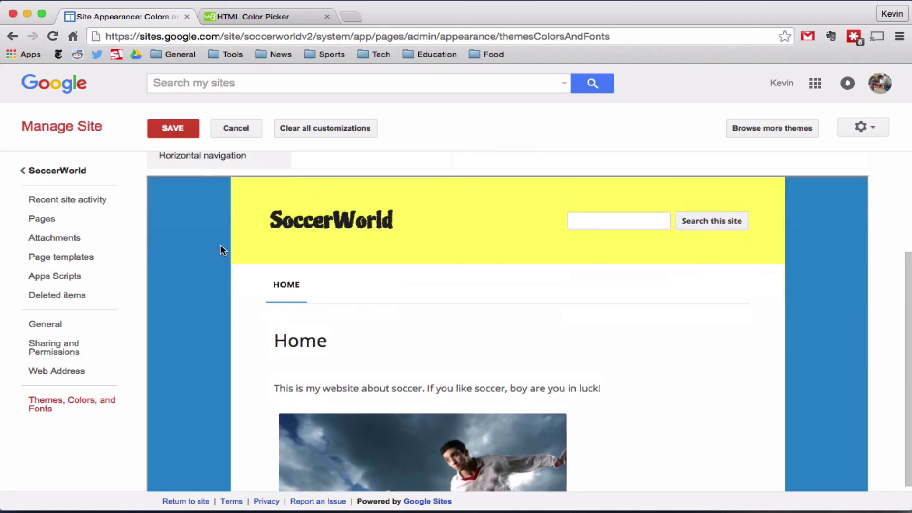
{"action": "scroll", "coordinate": [222, 268], "scroll_direction": "up", "scroll_amount": 1}
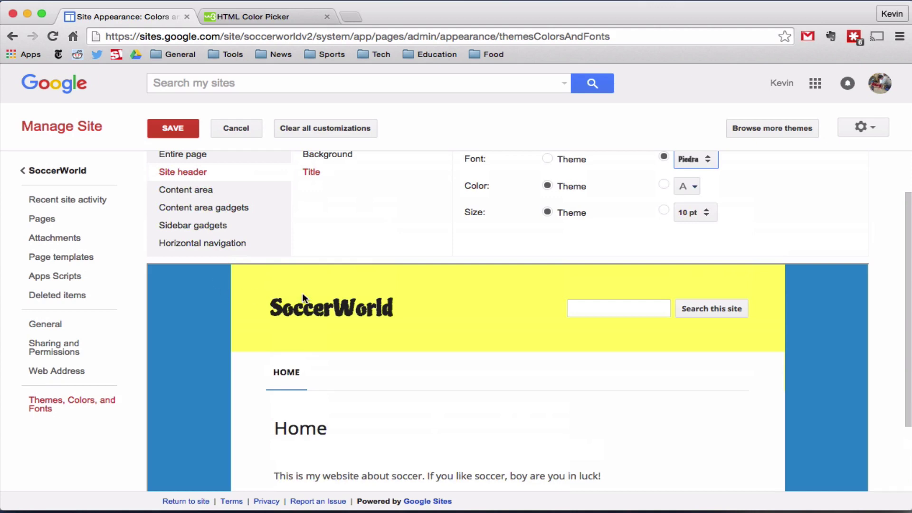
{"action": "scroll", "coordinate": [399, 308], "scroll_direction": "down", "scroll_amount": 1}
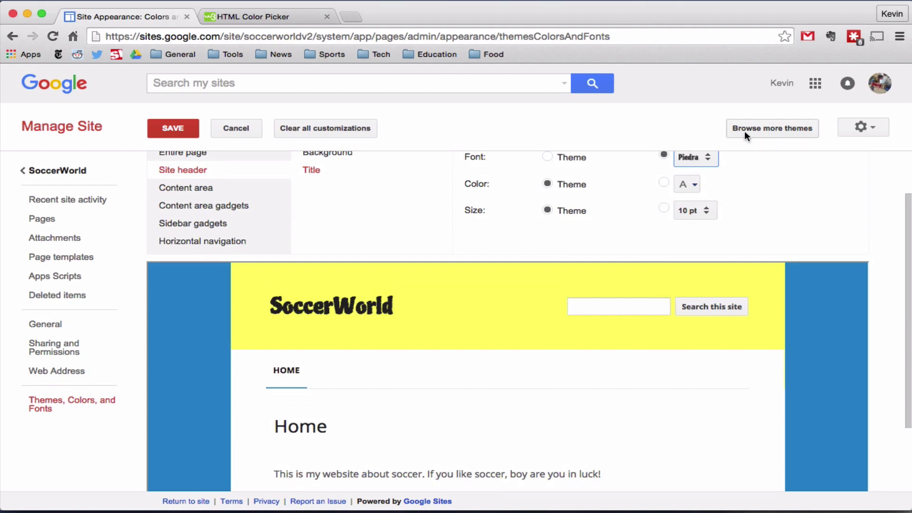
{"action": "left_click", "coordinate": [176, 127]}
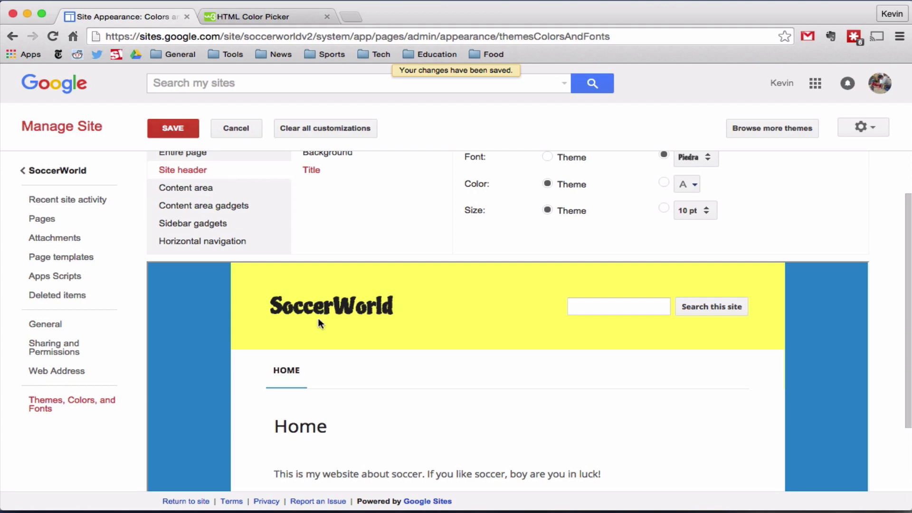
Look through the content area's customization options, such as background, page title, headers and text, alongside the page preview
{"action": "scroll", "coordinate": [357, 369], "scroll_direction": "down", "scroll_amount": 3}
{"action": "scroll", "coordinate": [359, 368], "scroll_direction": "up", "scroll_amount": 5}
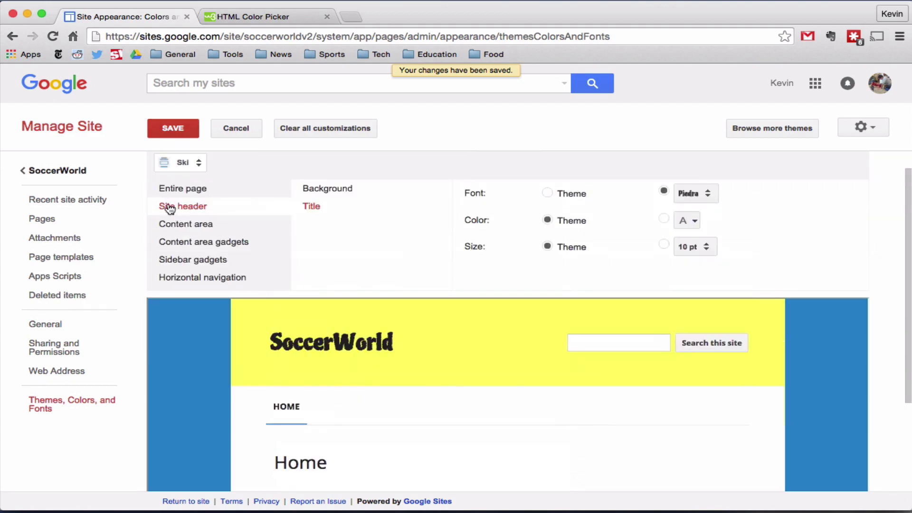
{"action": "left_click", "coordinate": [192, 227]}
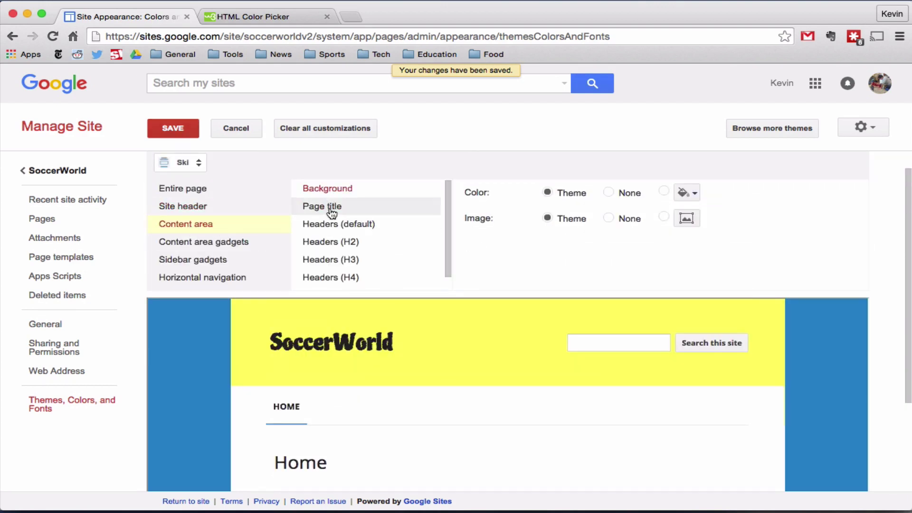
{"action": "scroll", "coordinate": [352, 212], "scroll_direction": "down", "scroll_amount": 2}
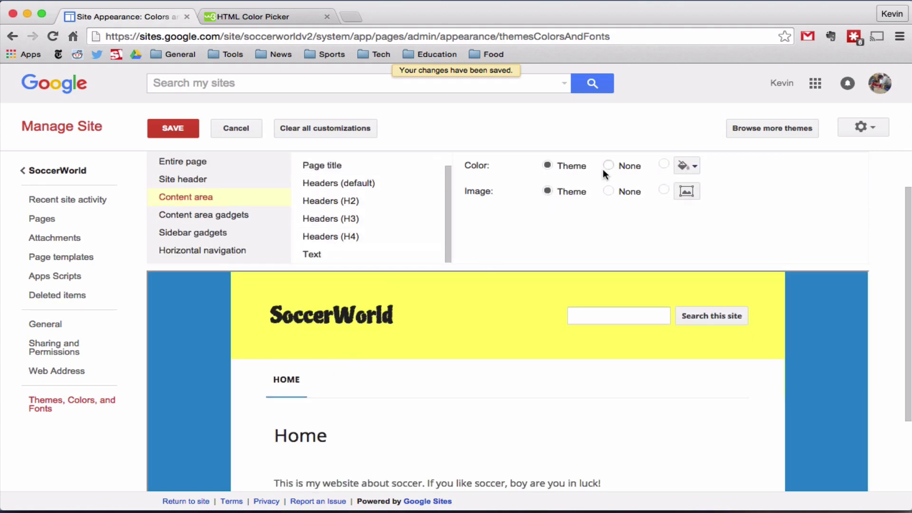
{"action": "scroll", "coordinate": [285, 229], "scroll_direction": "up", "scroll_amount": 1}
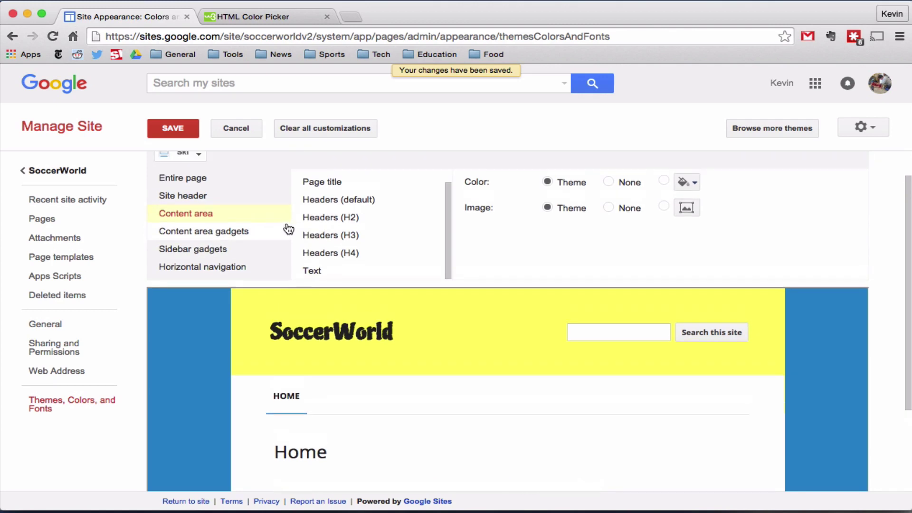
{"action": "scroll", "coordinate": [279, 321], "scroll_direction": "down", "scroll_amount": 3}
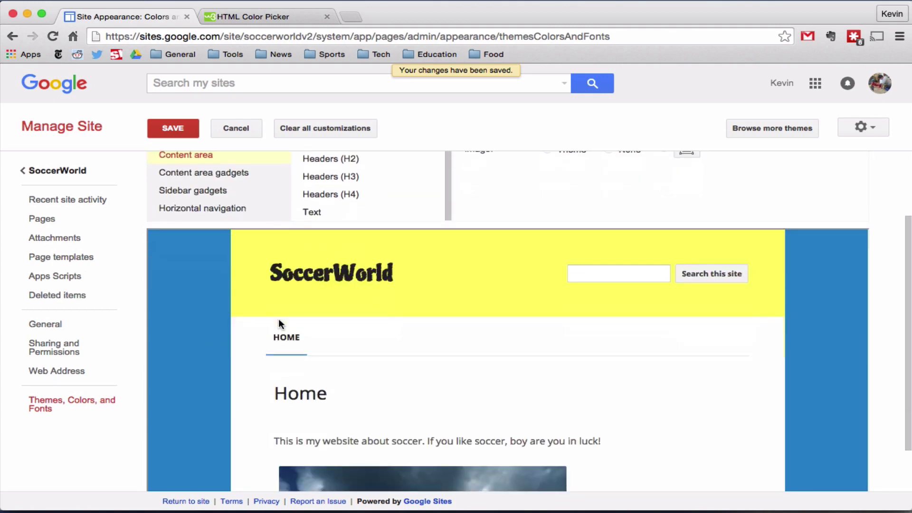
{"action": "scroll", "coordinate": [275, 318], "scroll_direction": "up", "scroll_amount": 3}
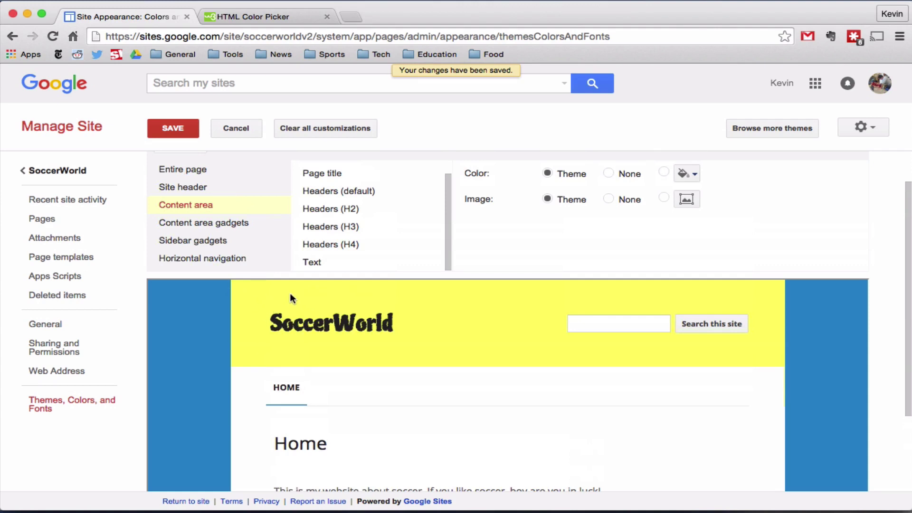
Save the appearance settings once more and return to the SoccerWorld Home page
{"action": "left_click", "coordinate": [171, 126]}
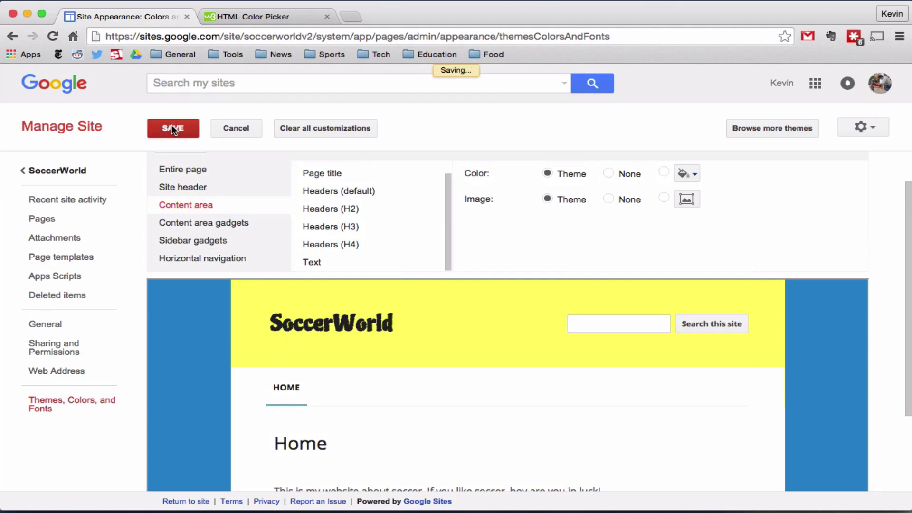
{"action": "left_click", "coordinate": [50, 171]}
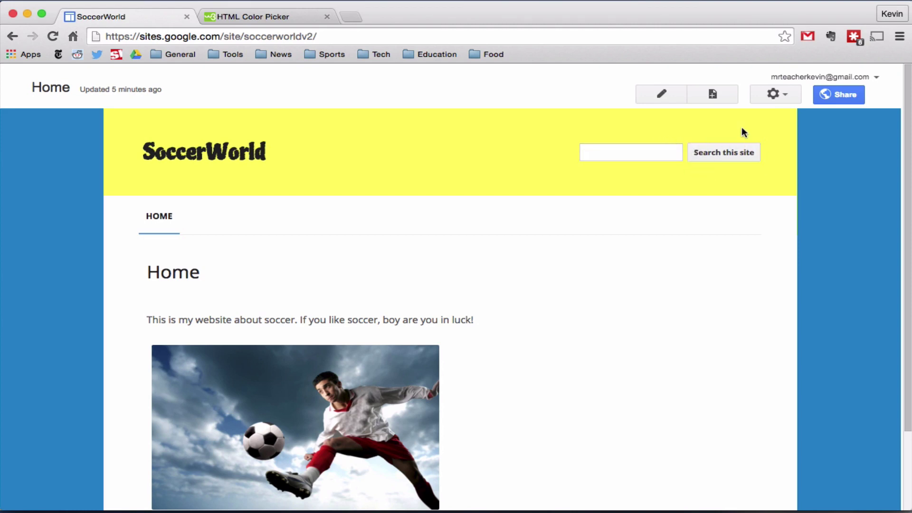
Disable search in the site's general settings, save the change and return to the SoccerWorld site
{"action": "left_click", "coordinate": [782, 94]}
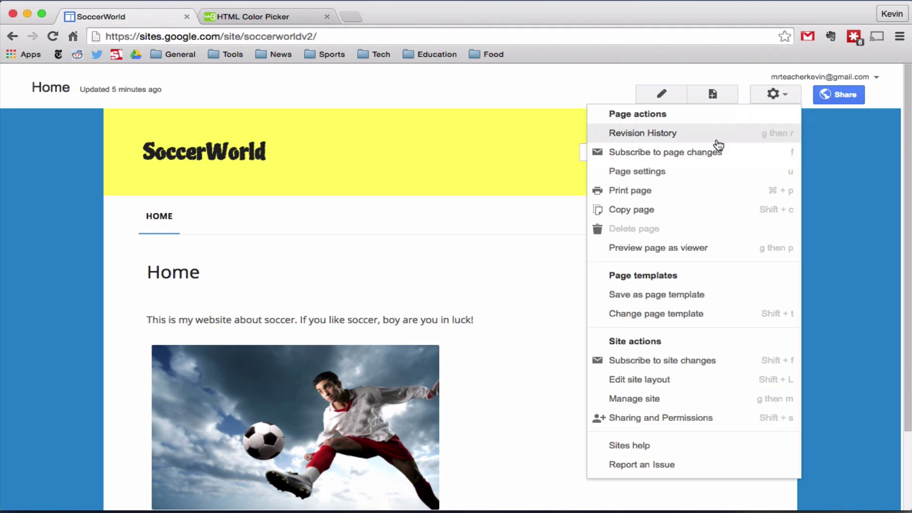
{"action": "left_click", "coordinate": [630, 400]}
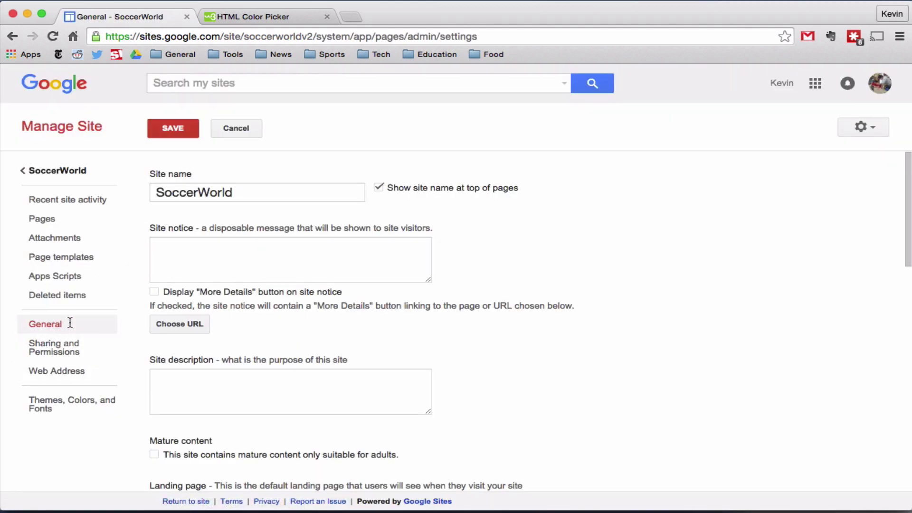
{"action": "scroll", "coordinate": [295, 316], "scroll_direction": "down", "scroll_amount": 1}
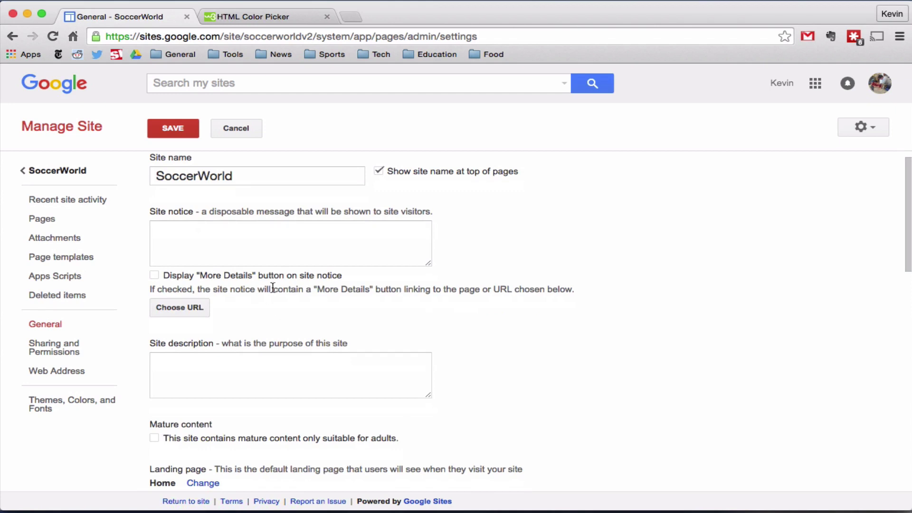
{"action": "scroll", "coordinate": [245, 301], "scroll_direction": "down", "scroll_amount": 1}
{"action": "scroll", "coordinate": [245, 304], "scroll_direction": "down", "scroll_amount": 10}
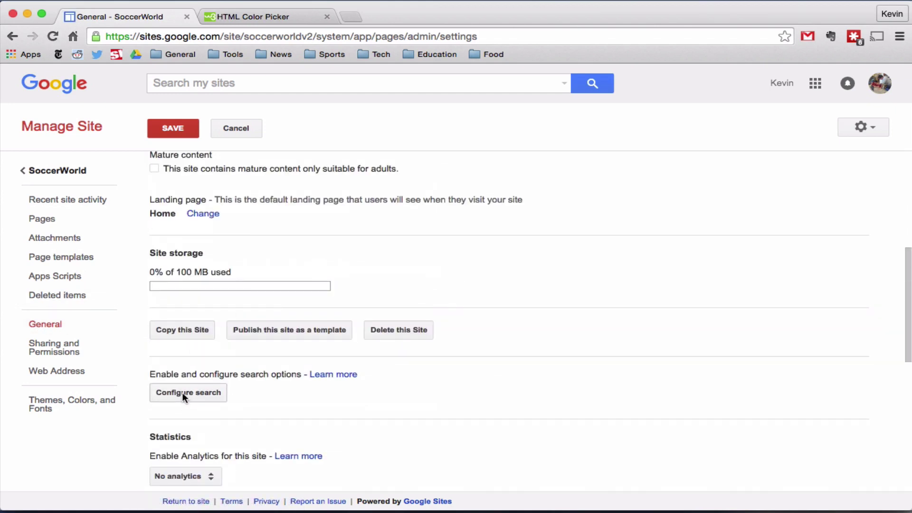
{"action": "left_click", "coordinate": [181, 392]}
{"action": "left_click", "coordinate": [301, 236]}
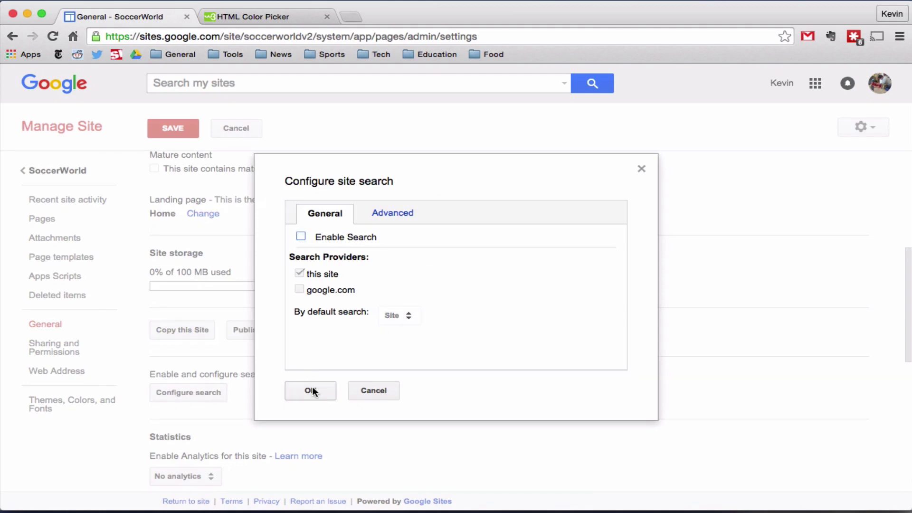
{"action": "left_click", "coordinate": [311, 390]}
{"action": "left_click", "coordinate": [177, 133]}
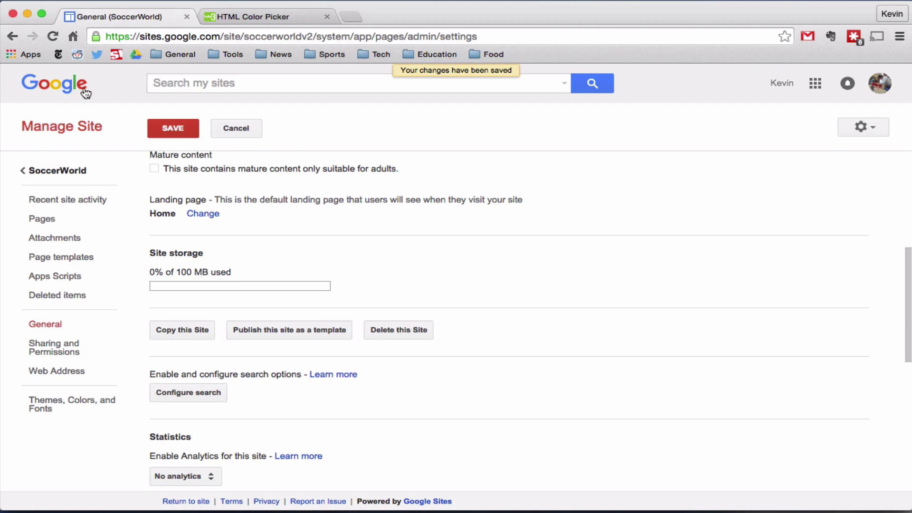
{"action": "left_click", "coordinate": [61, 171]}
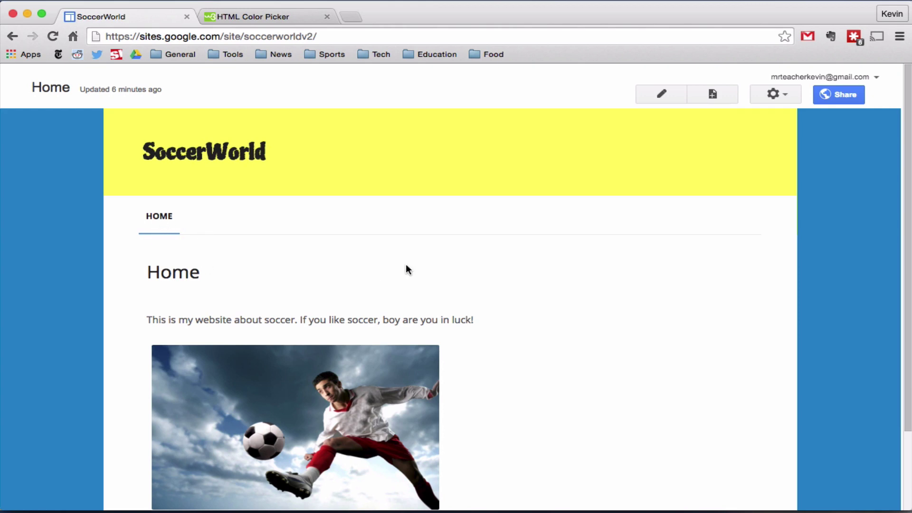
Create a top-level page named Videos with the Web Page template
{"action": "left_click", "coordinate": [711, 93]}
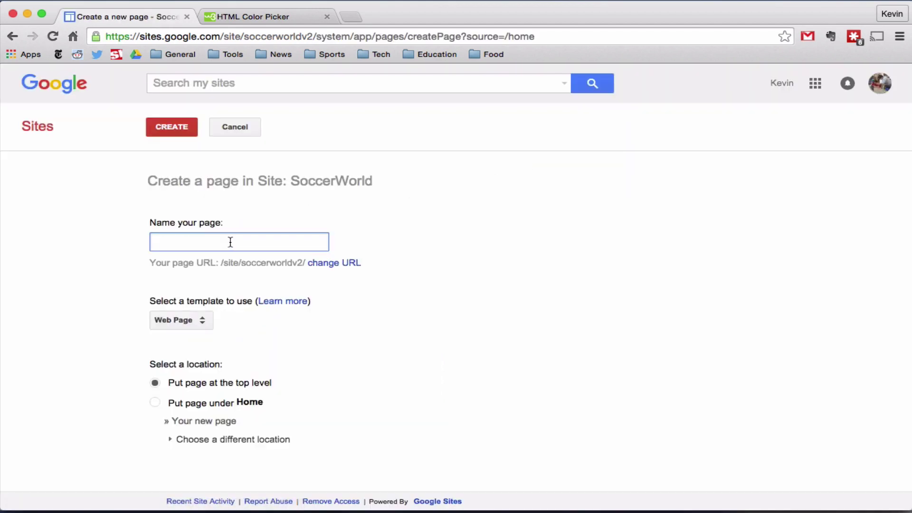
{"action": "type", "text": "Videos"}
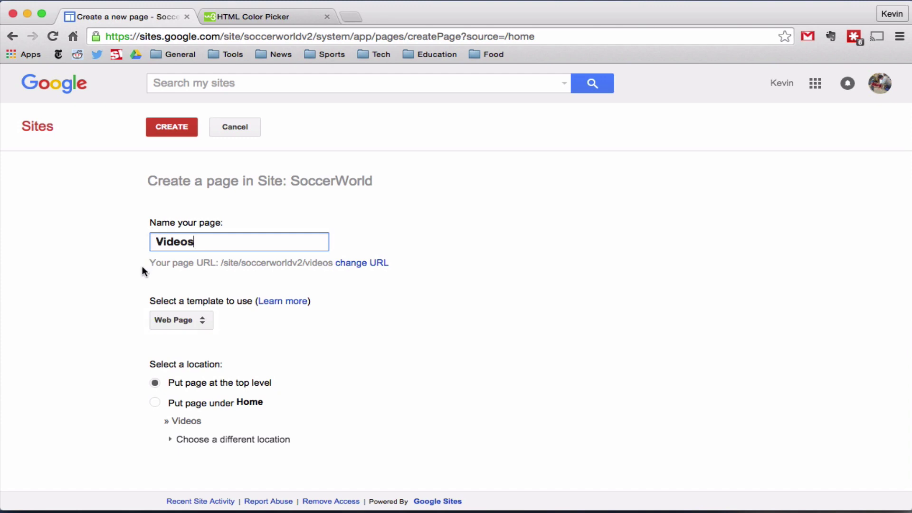
{"action": "left_click", "coordinate": [167, 124]}
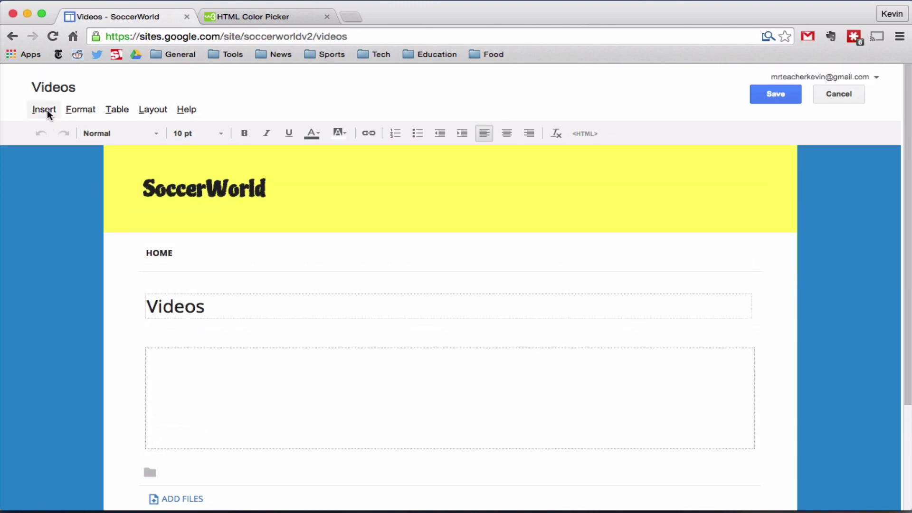
Start inserting a YouTube video on the Videos page and search YouTube for "tim howard saves" in the other browser tab
{"action": "left_click", "coordinate": [44, 110]}
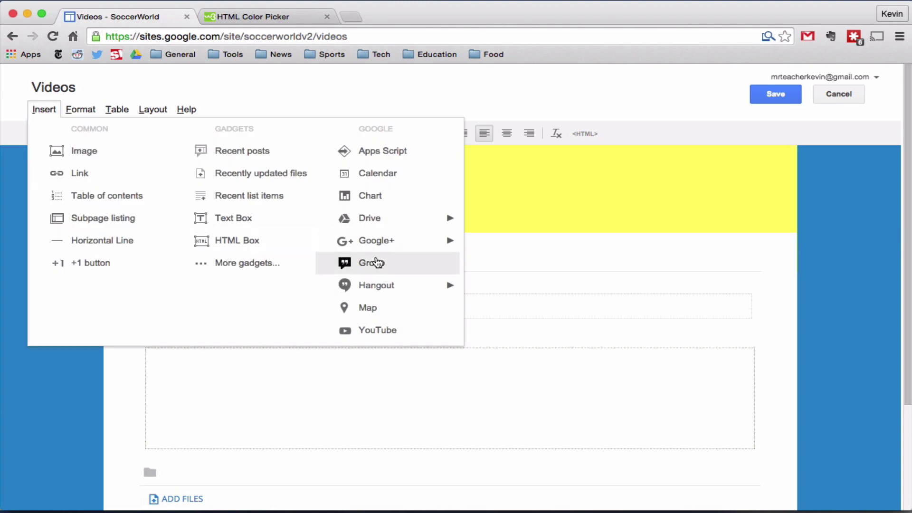
{"action": "left_click", "coordinate": [387, 331]}
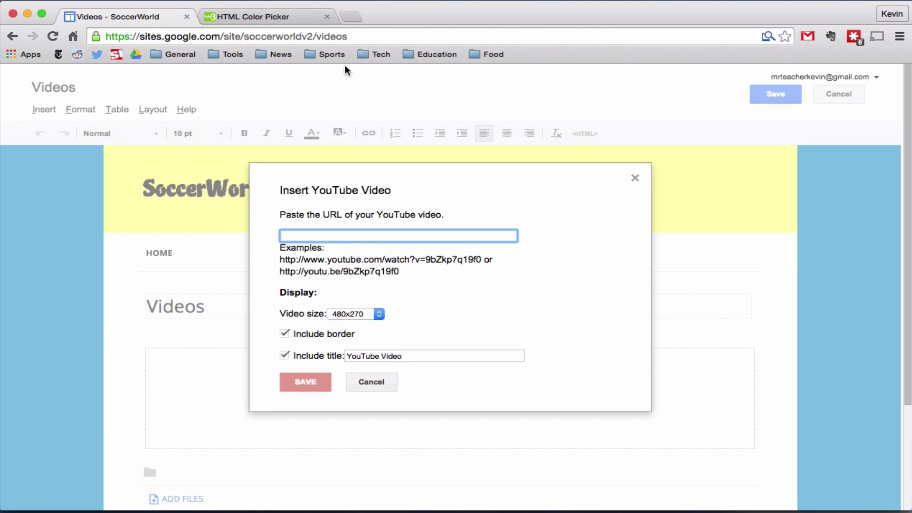
{"action": "left_click", "coordinate": [284, 16]}
{"action": "left_click", "coordinate": [245, 38]}
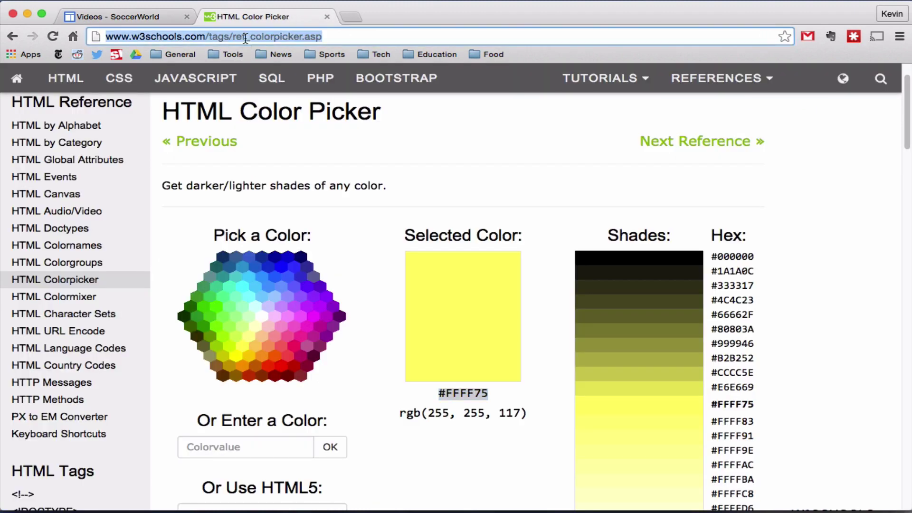
{"action": "type", "text": "y"}
{"action": "key", "text": "Tab"}
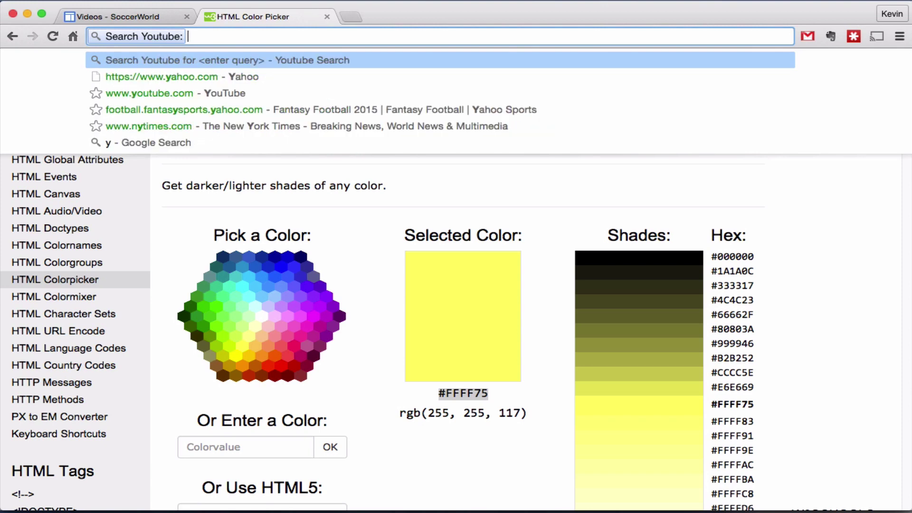
{"action": "type", "text": "tim howard saves"}
{"action": "key", "text": "Return"}
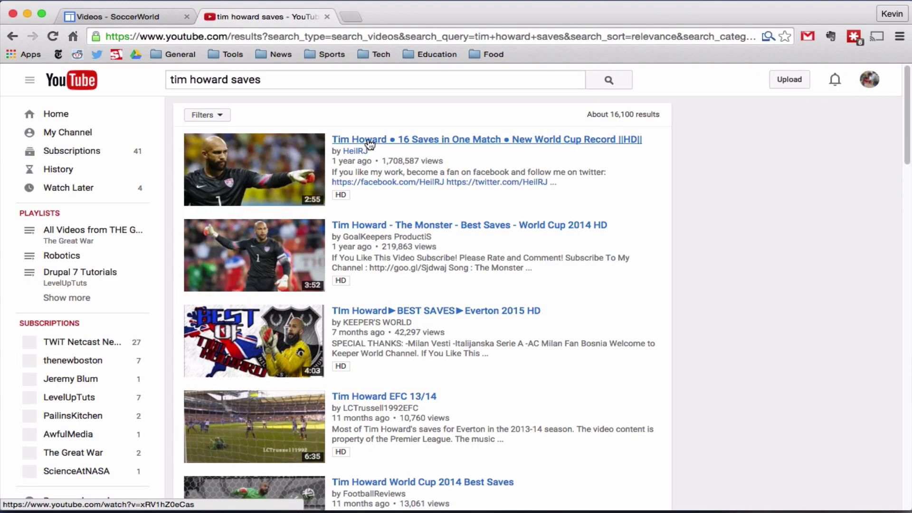
Open the video "Tim Howard ● 16 Saves in One Match", pause it and copy its page URL
{"action": "left_click", "coordinate": [368, 141]}
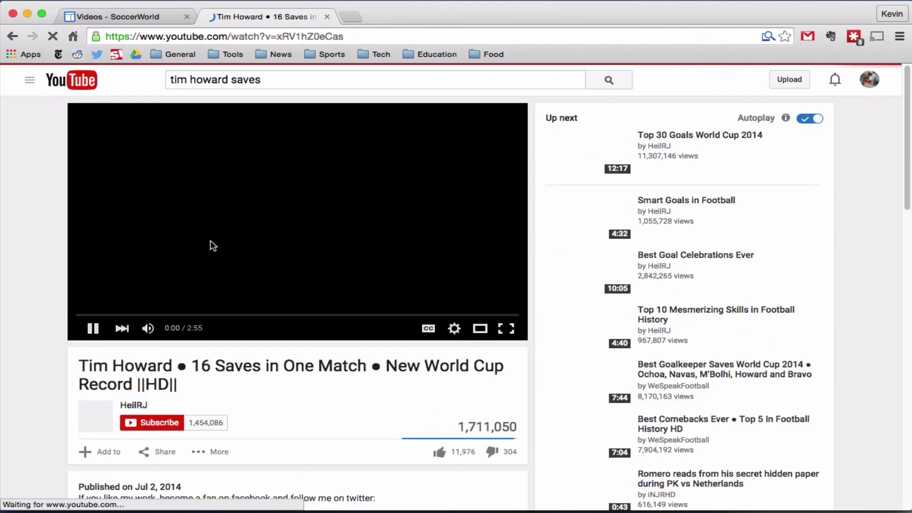
{"action": "left_click", "coordinate": [93, 331]}
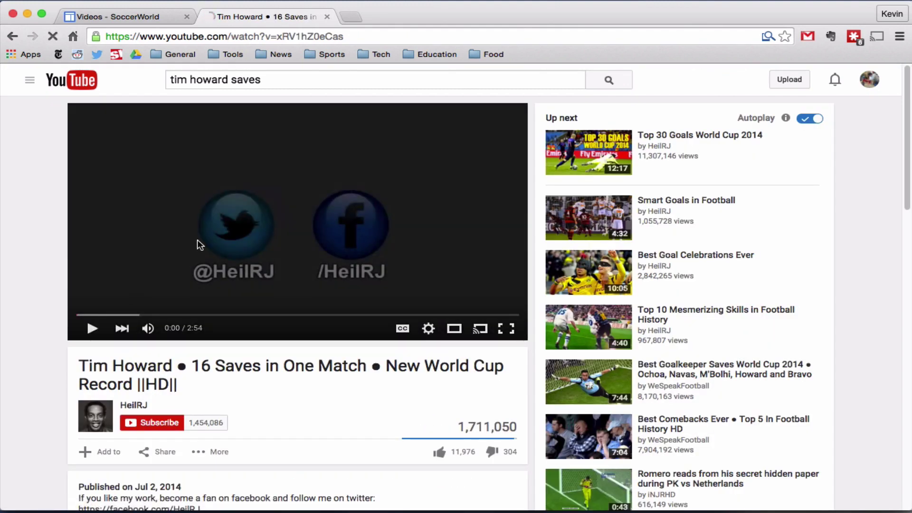
{"action": "right_click", "coordinate": [206, 172]}
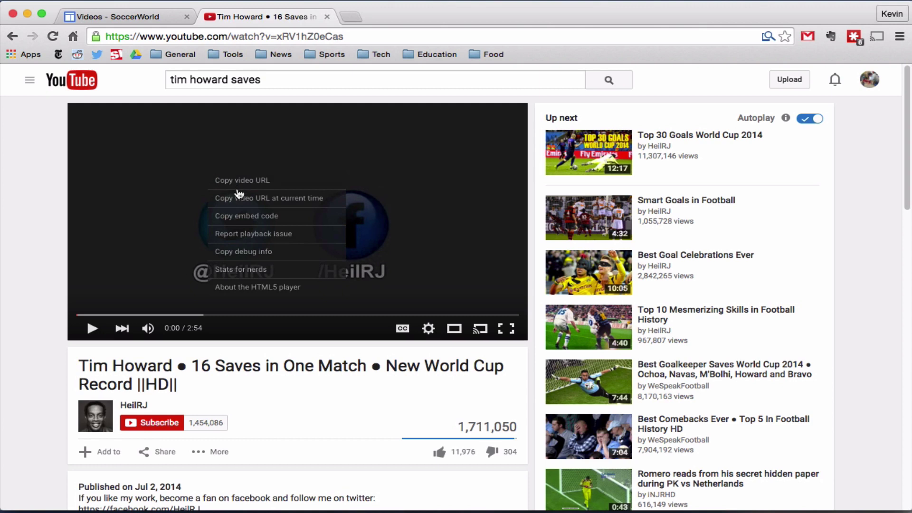
{"action": "left_click", "coordinate": [240, 217]}
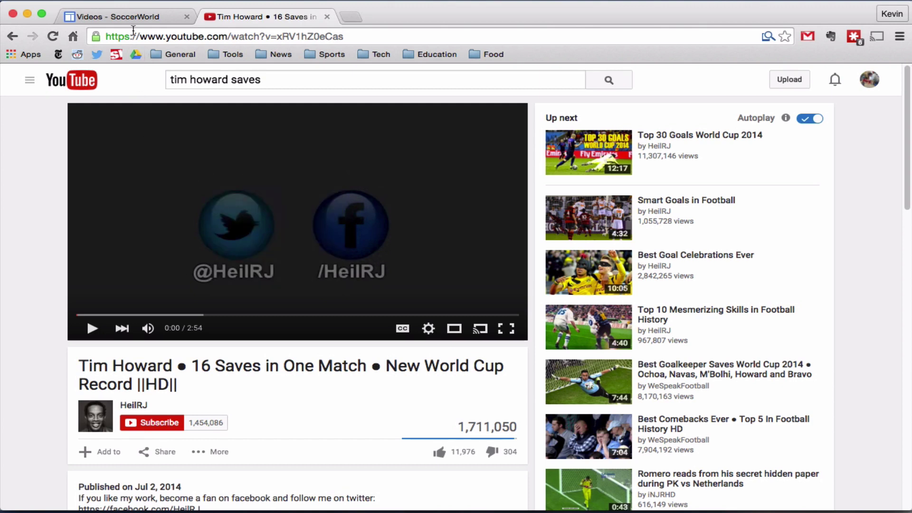
{"action": "left_click", "coordinate": [300, 36]}
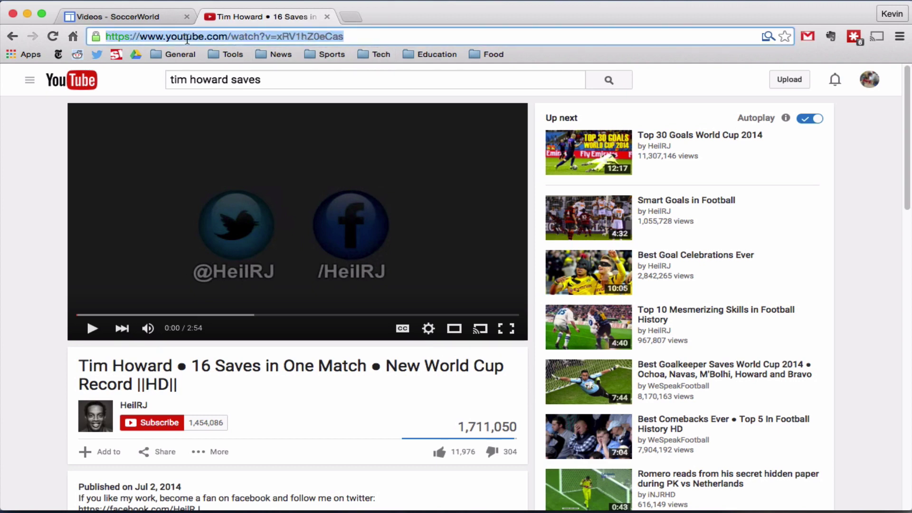
Insert the YouTube video into the Videos page from the copied URL, with border but without a title
{"action": "left_click", "coordinate": [137, 18]}
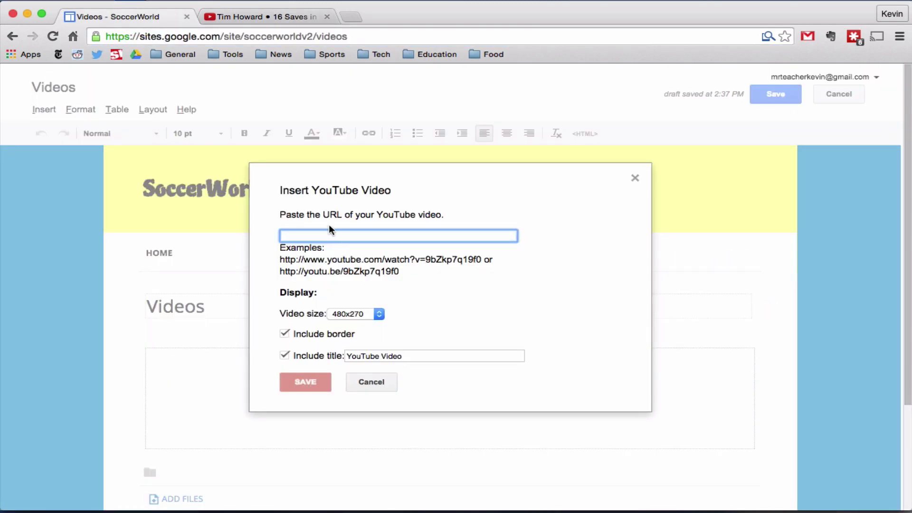
{"action": "key", "text": "super+v"}
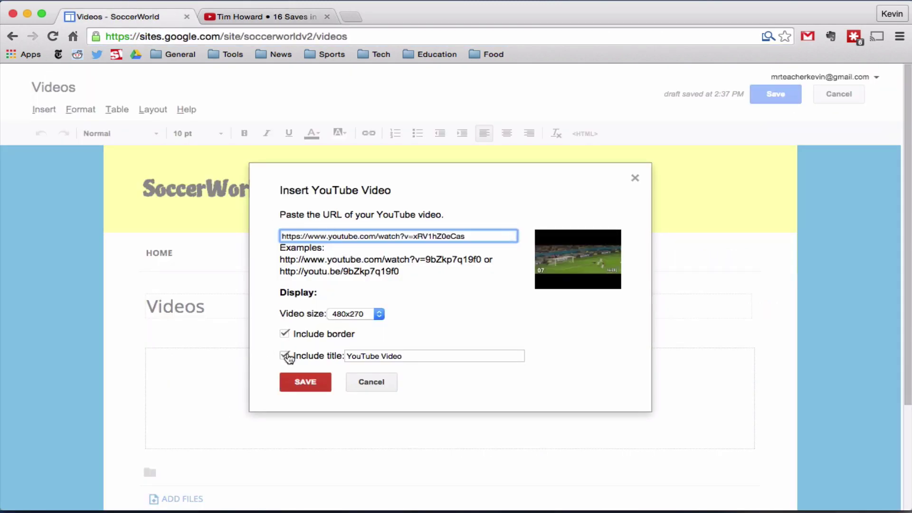
{"action": "left_click", "coordinate": [284, 355]}
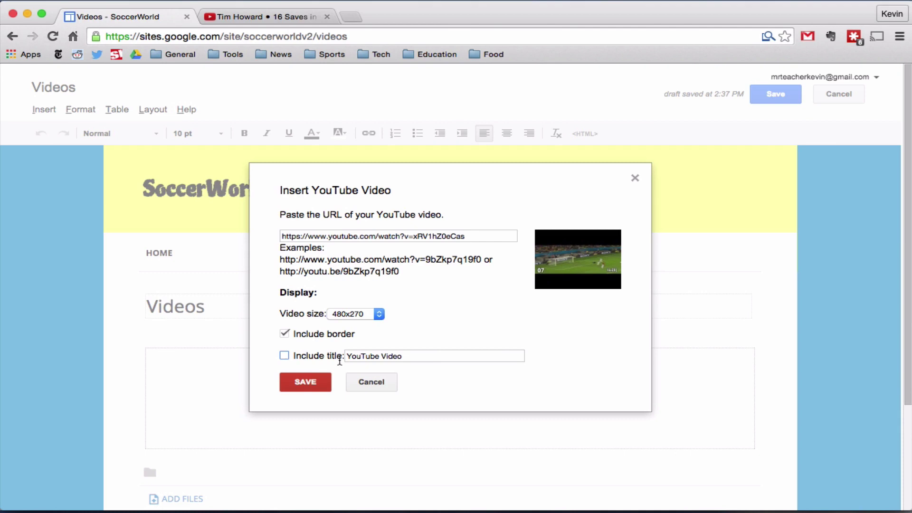
{"action": "left_click", "coordinate": [303, 380]}
Save the Videos page and look over the page with its embedded video
{"action": "scroll", "coordinate": [126, 293], "scroll_direction": "down", "scroll_amount": 5}
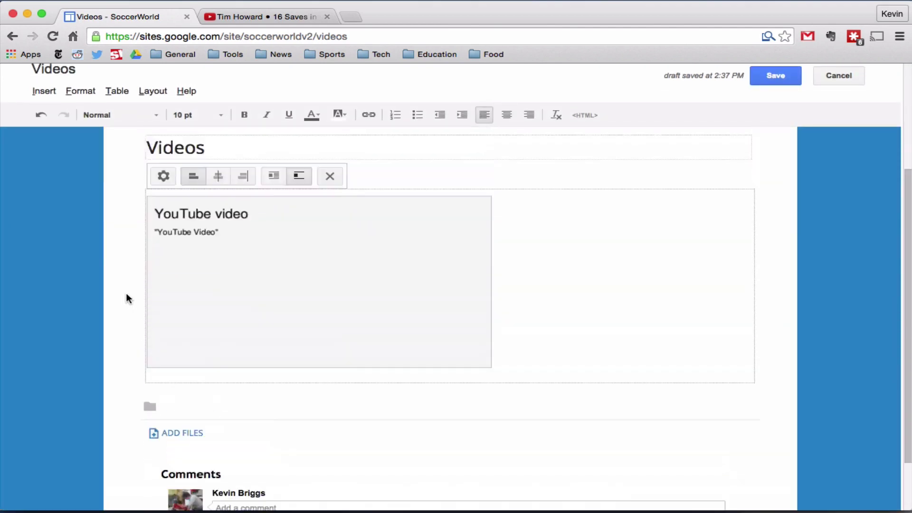
{"action": "scroll", "coordinate": [127, 292], "scroll_direction": "up", "scroll_amount": 3}
{"action": "scroll", "coordinate": [113, 304], "scroll_direction": "up", "scroll_amount": 4}
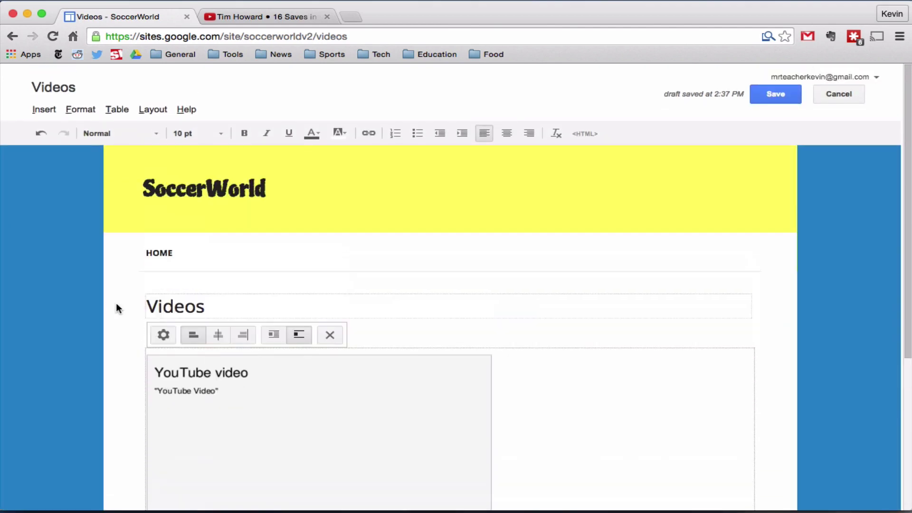
{"action": "left_click", "coordinate": [762, 94]}
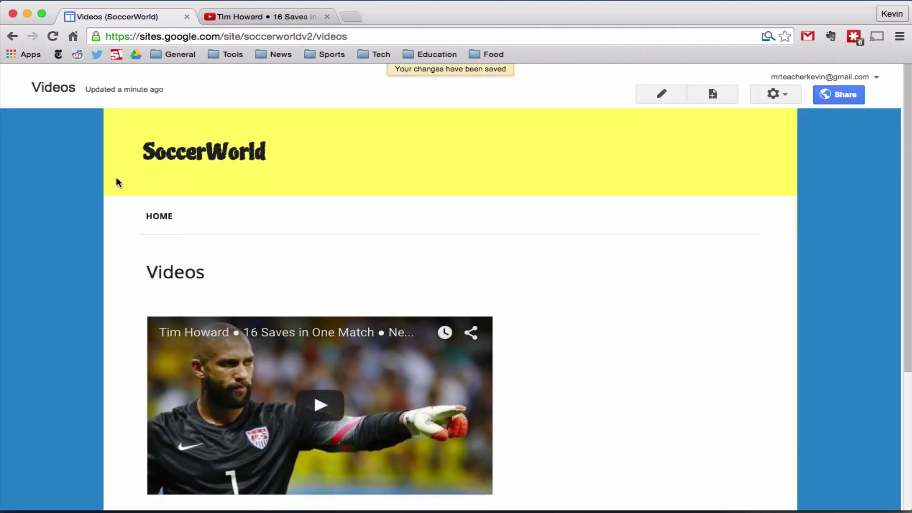
{"action": "scroll", "coordinate": [115, 180], "scroll_direction": "down", "scroll_amount": 5}
{"action": "scroll", "coordinate": [121, 143], "scroll_direction": "up", "scroll_amount": 1}
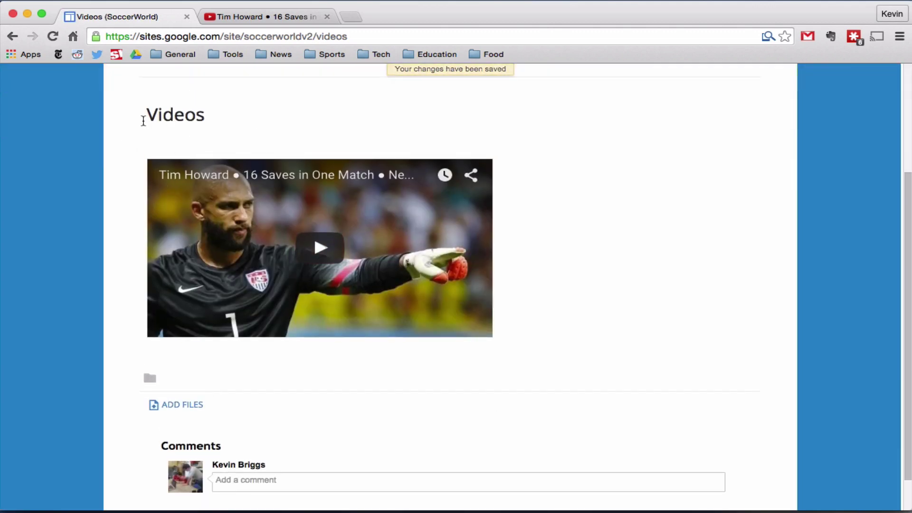
{"action": "scroll", "coordinate": [132, 149], "scroll_direction": "up", "scroll_amount": 4}
{"action": "scroll", "coordinate": [128, 171], "scroll_direction": "up", "scroll_amount": 1}
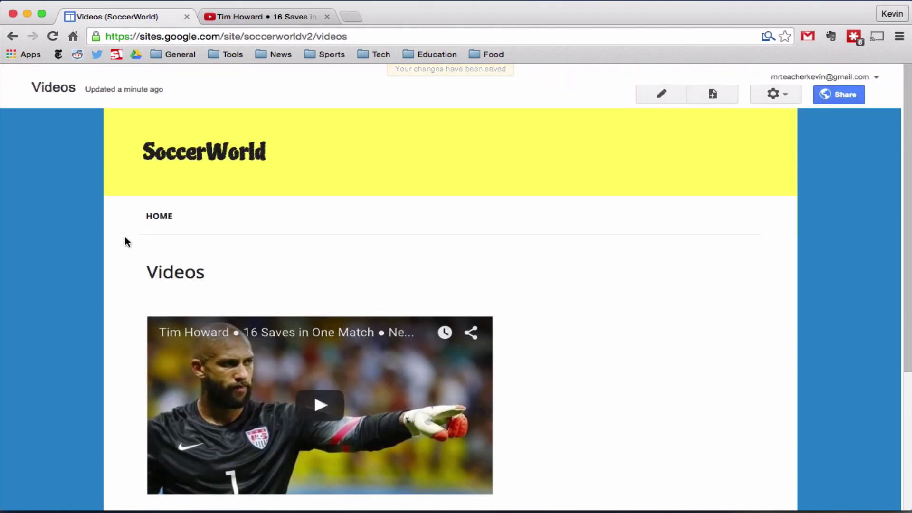
Go to the Home page and add the Videos page to the site layout's horizontal navigation
{"action": "left_click", "coordinate": [159, 220]}
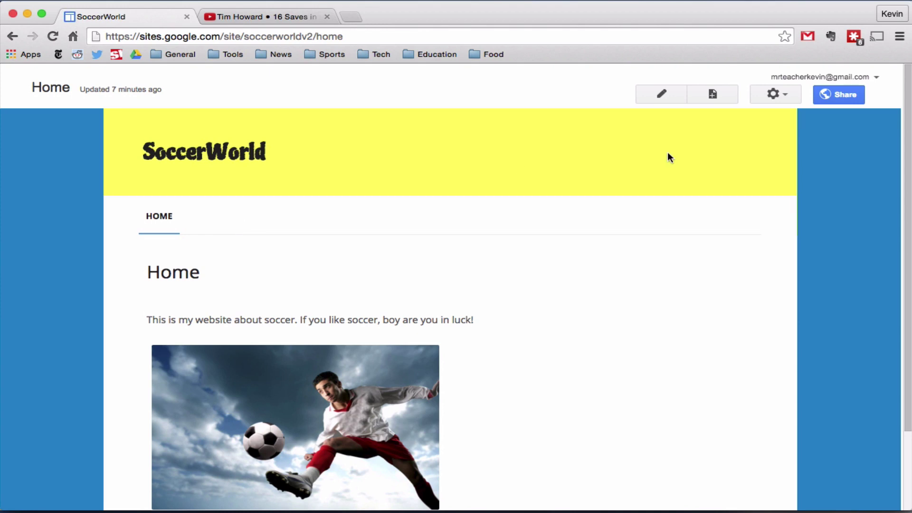
{"action": "left_click", "coordinate": [774, 94]}
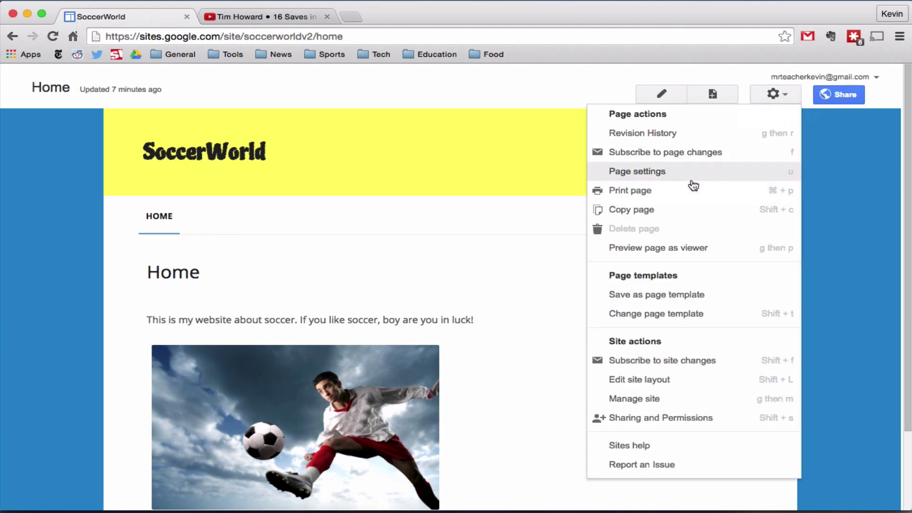
{"action": "left_click", "coordinate": [633, 379]}
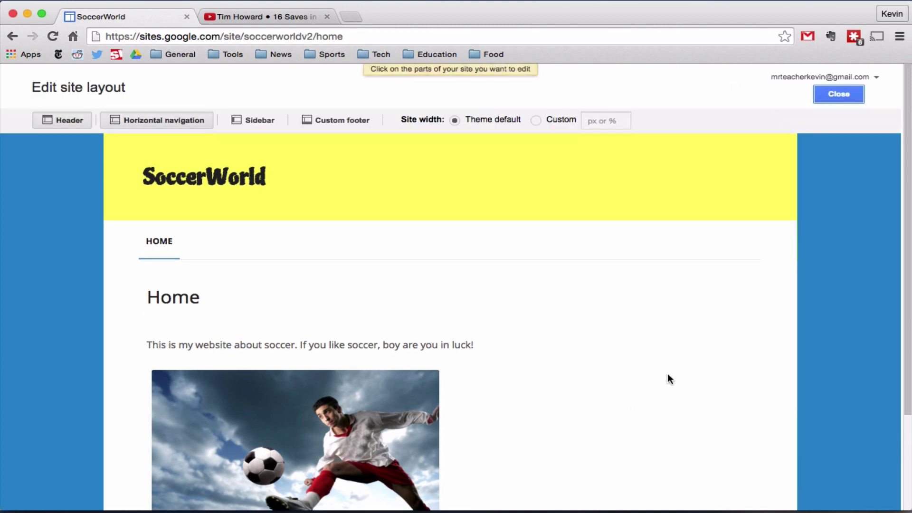
{"action": "left_click", "coordinate": [285, 245]}
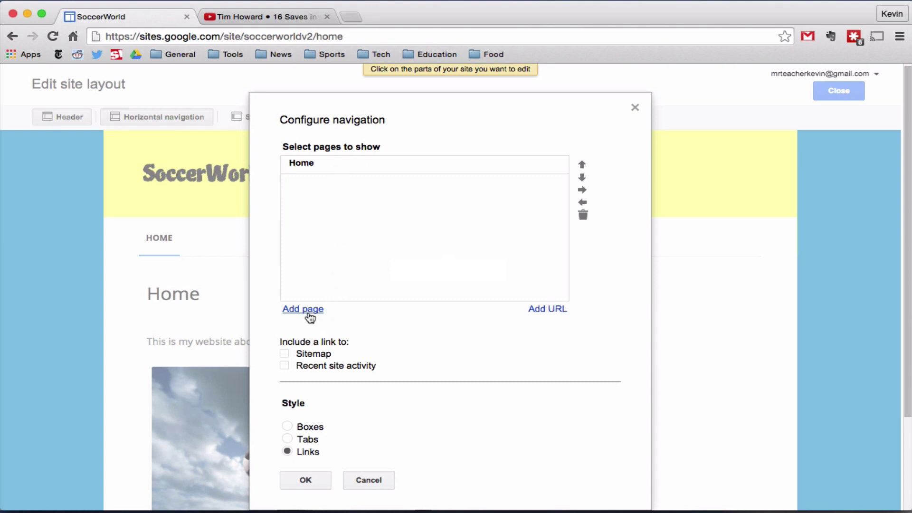
{"action": "left_click", "coordinate": [307, 312]}
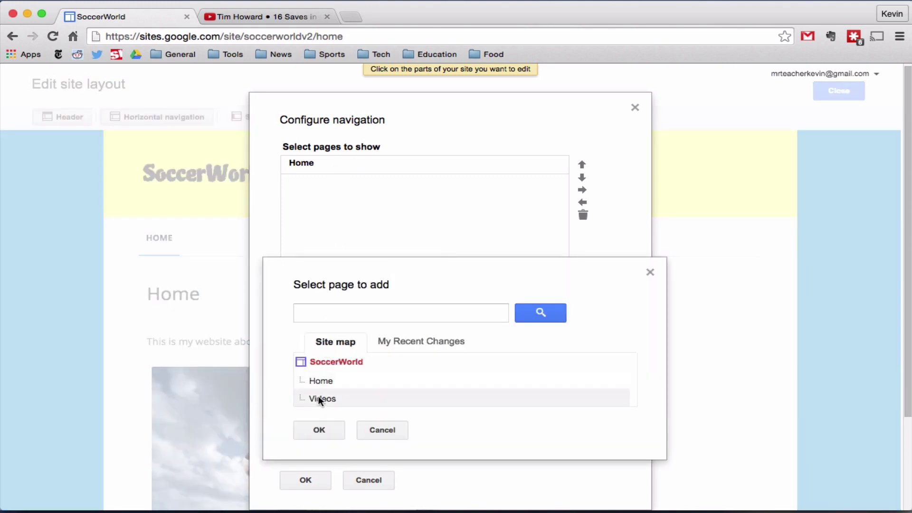
{"action": "left_click", "coordinate": [319, 401]}
{"action": "left_click", "coordinate": [321, 430]}
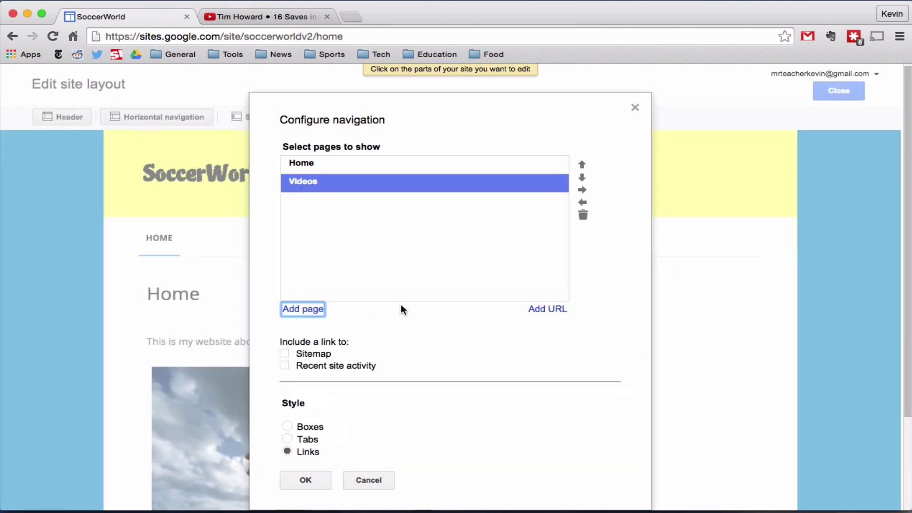
{"action": "left_click", "coordinate": [305, 479]}
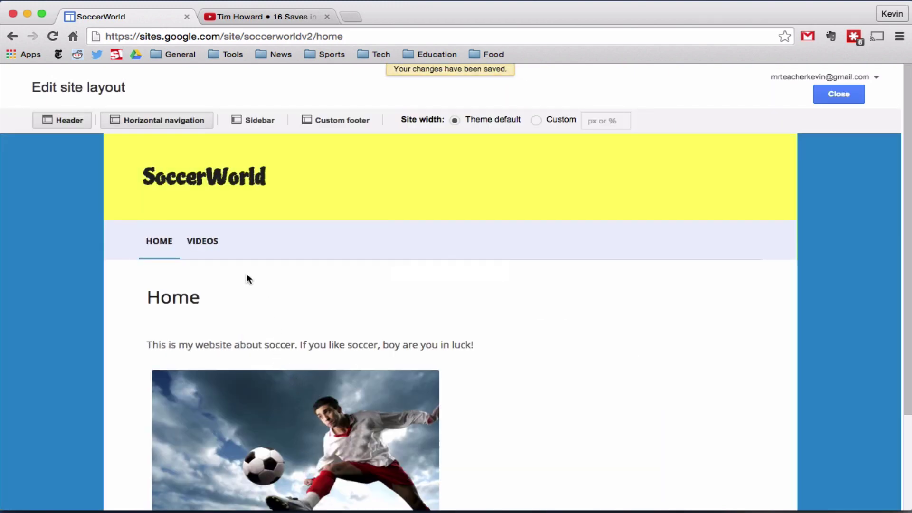
Try the Tabs style and the Boxes style for the site's horizontal navigation
{"action": "left_click", "coordinate": [281, 245]}
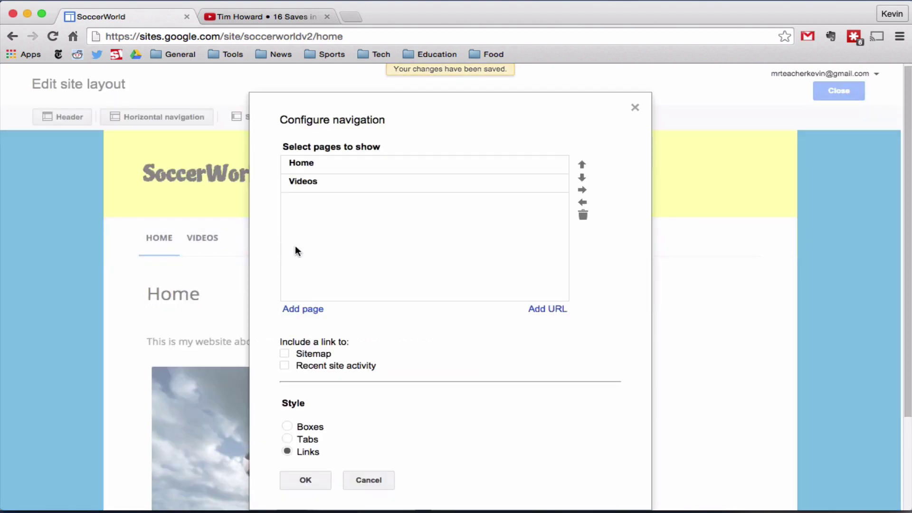
{"action": "scroll", "coordinate": [358, 261], "scroll_direction": "down", "scroll_amount": 2}
{"action": "left_click", "coordinate": [287, 381]}
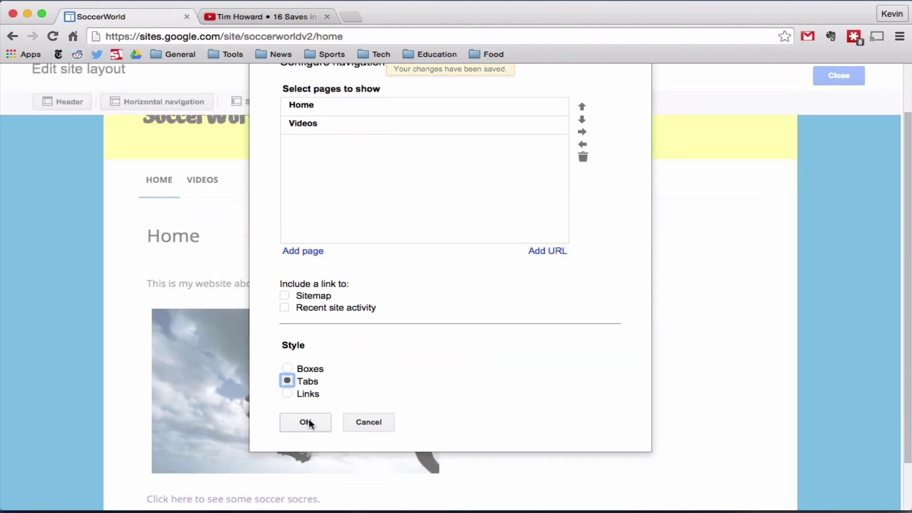
{"action": "left_click", "coordinate": [308, 421]}
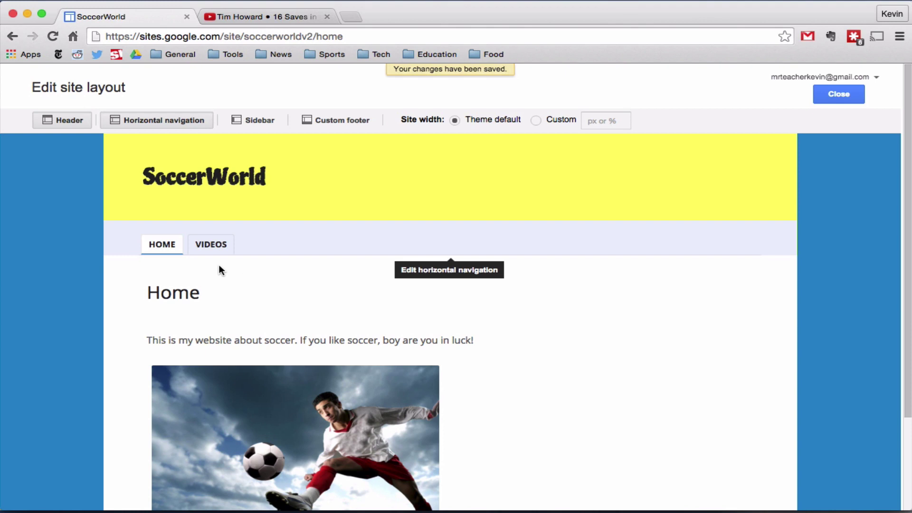
{"action": "left_click", "coordinate": [357, 250]}
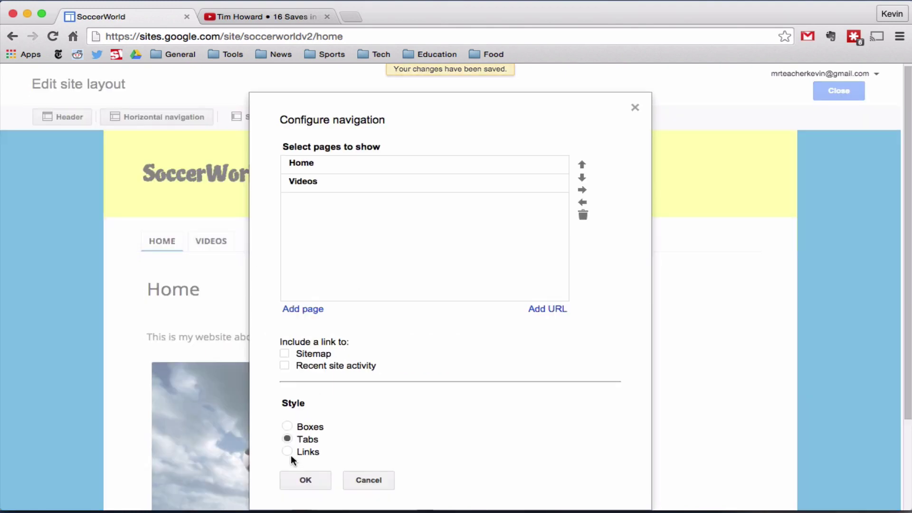
{"action": "left_click", "coordinate": [289, 427]}
{"action": "left_click", "coordinate": [313, 479]}
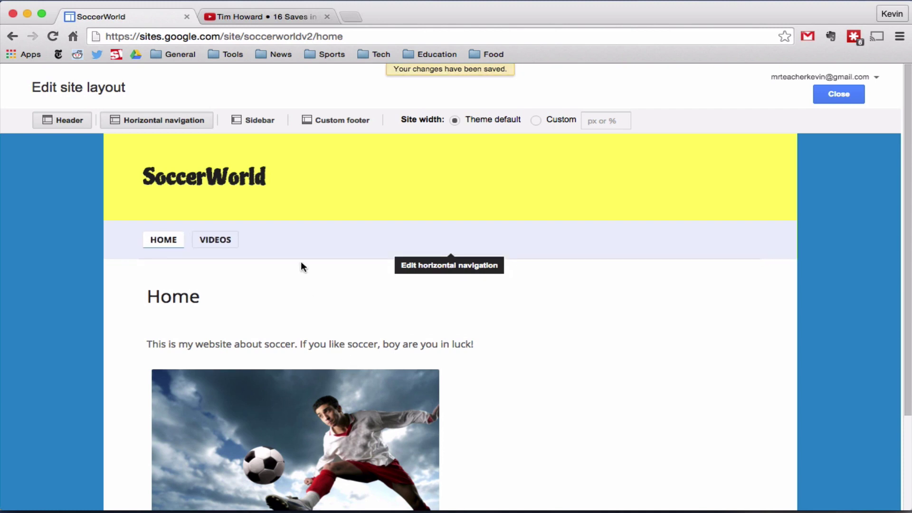
Set the horizontal navigation style to Links, check the Home page's look and close the site layout editor
{"action": "left_click", "coordinate": [301, 242]}
{"action": "left_click", "coordinate": [287, 453]}
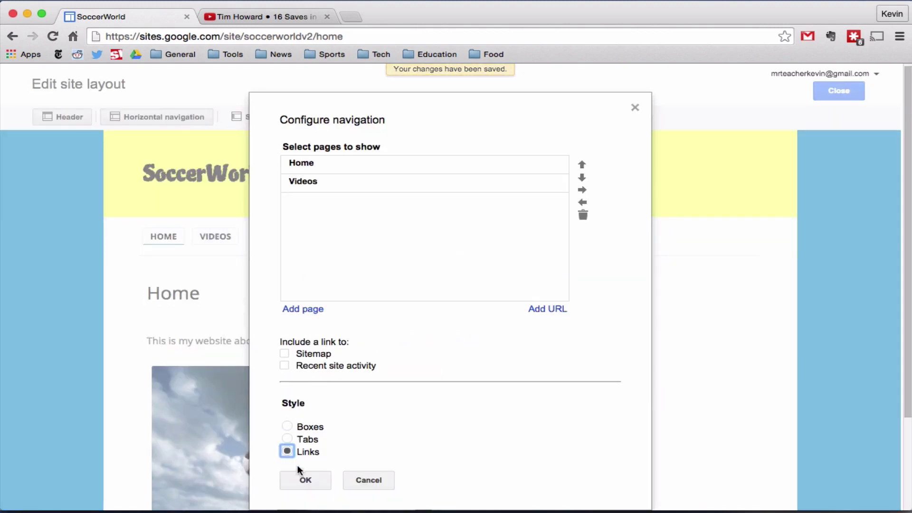
{"action": "left_click", "coordinate": [304, 481]}
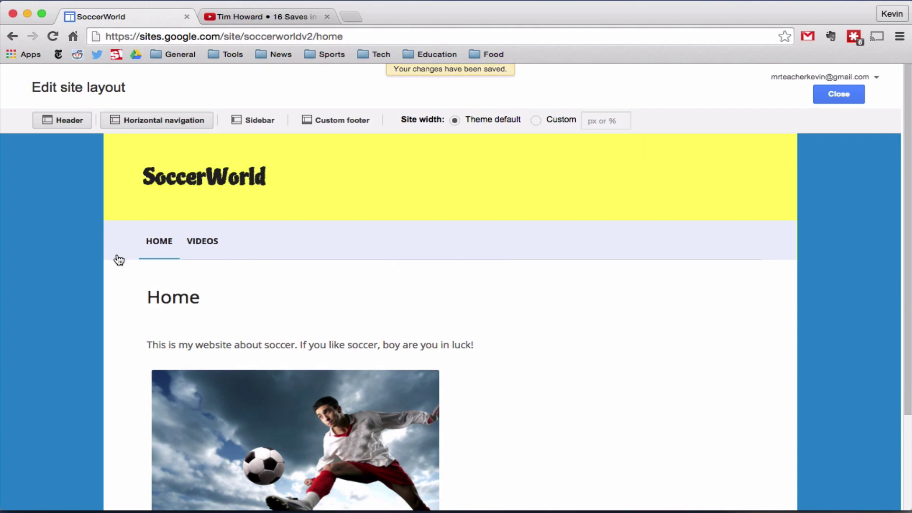
{"action": "scroll", "coordinate": [122, 279], "scroll_direction": "down", "scroll_amount": 5}
{"action": "scroll", "coordinate": [122, 279], "scroll_direction": "up", "scroll_amount": 4}
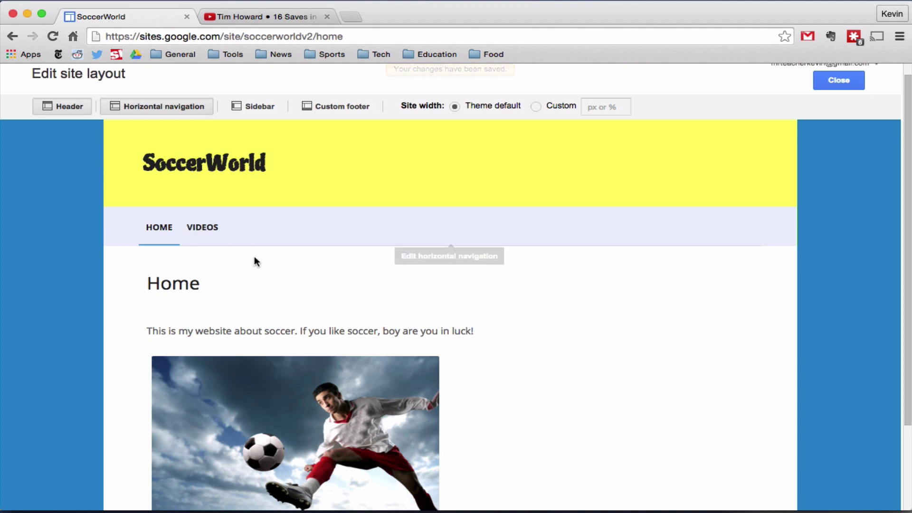
{"action": "scroll", "coordinate": [551, 147], "scroll_direction": "up", "scroll_amount": 1}
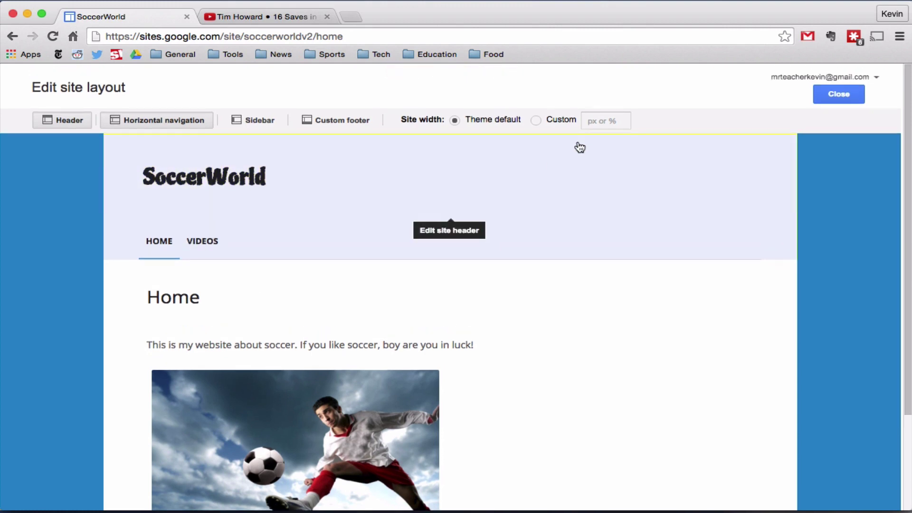
{"action": "left_click", "coordinate": [851, 93]}
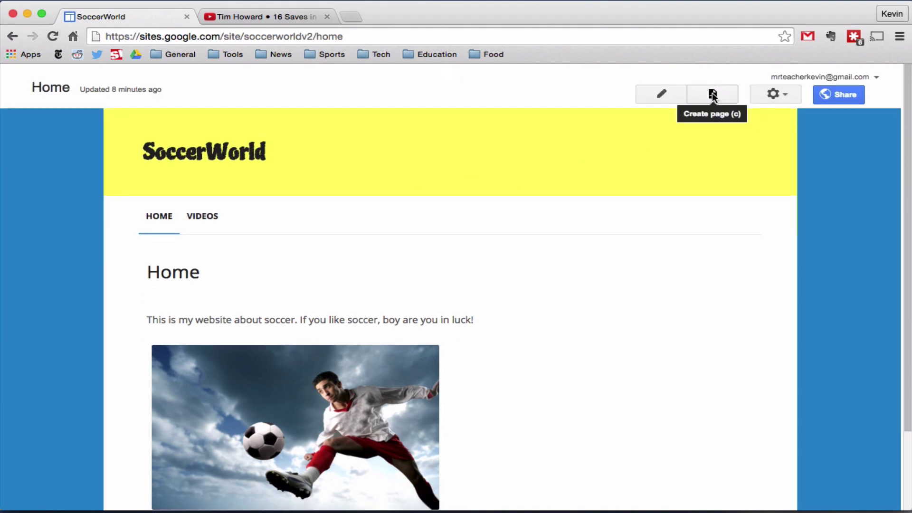
Create a new page named Standings with the Web Page template at the top level
{"action": "left_click", "coordinate": [711, 93]}
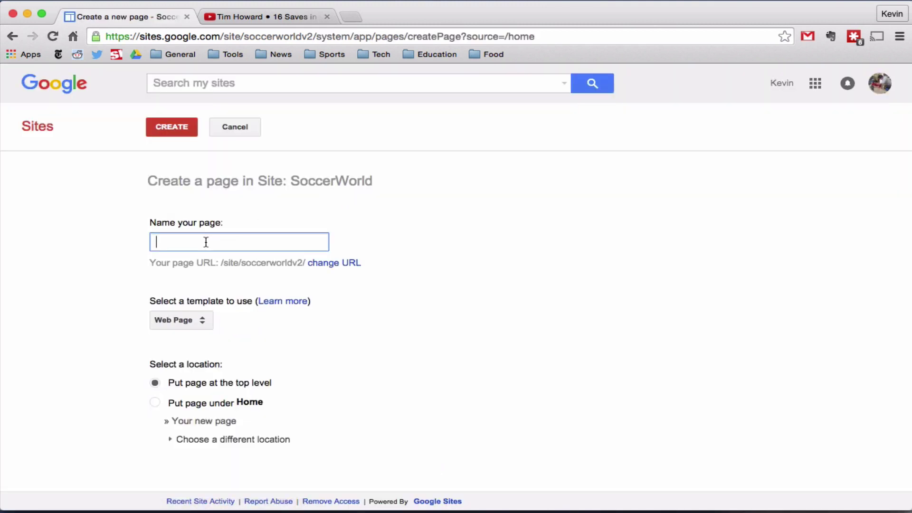
{"action": "type", "text": "Standings"}
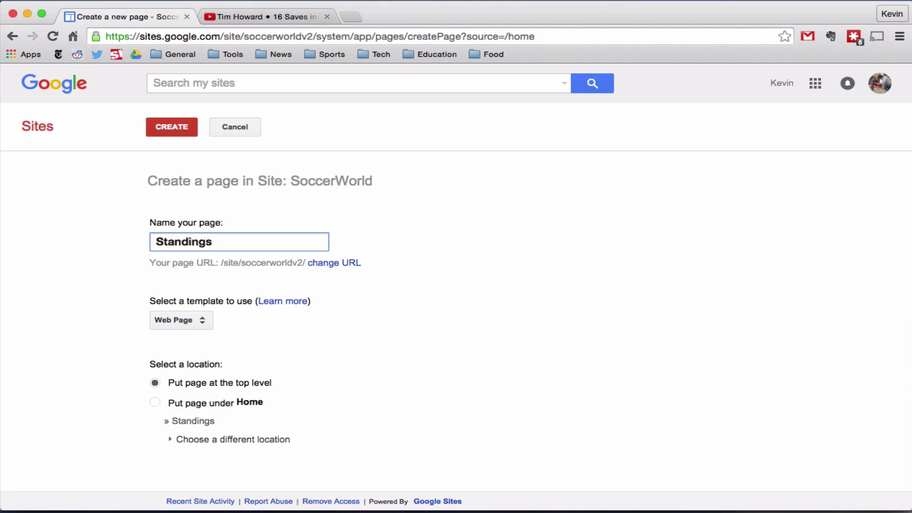
{"action": "left_click", "coordinate": [170, 125]}
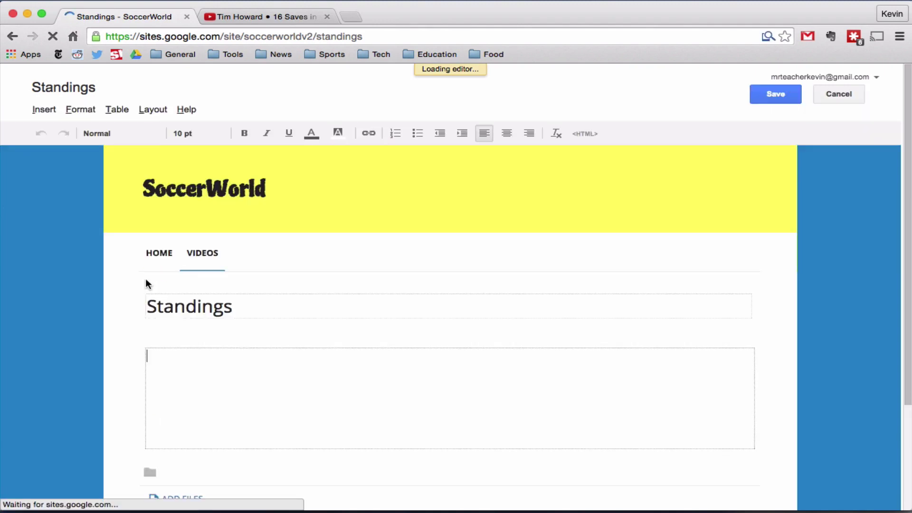
Insert a table with three columns and three rows into the Standings page body
{"action": "scroll", "coordinate": [135, 273], "scroll_direction": "down", "scroll_amount": 3}
{"action": "scroll", "coordinate": [133, 271], "scroll_direction": "up", "scroll_amount": 2}
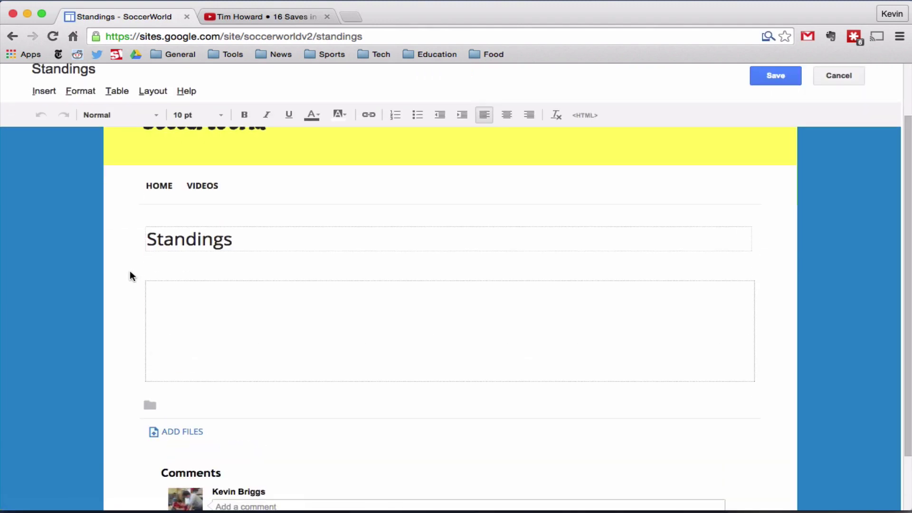
{"action": "scroll", "coordinate": [130, 271], "scroll_direction": "up", "scroll_amount": 1}
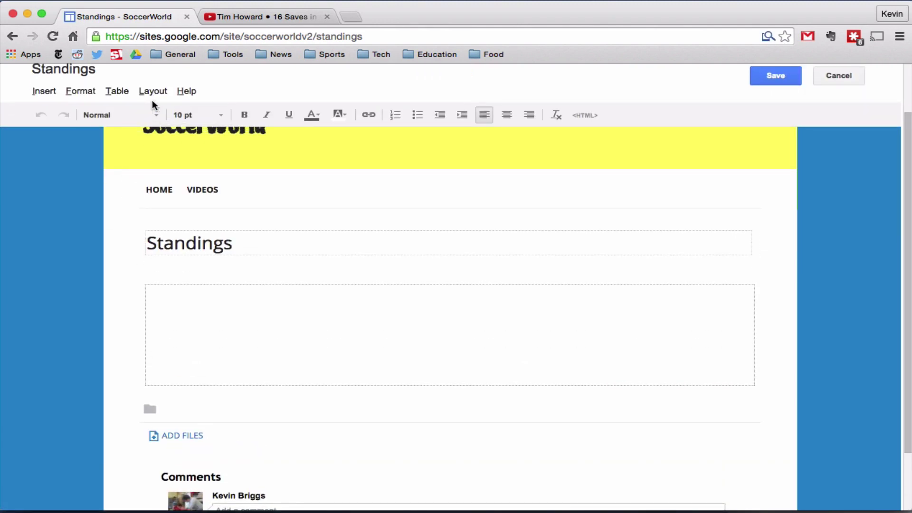
{"action": "left_click", "coordinate": [117, 91]}
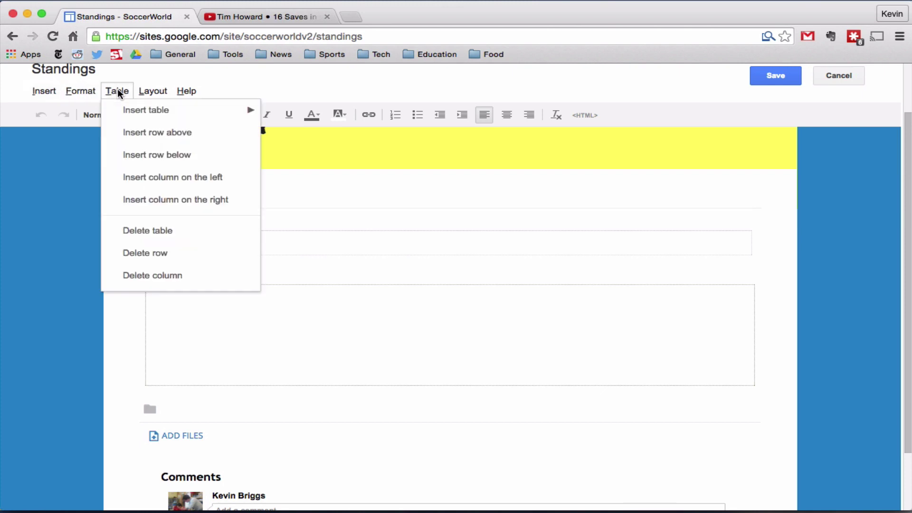
{"action": "mouse_move", "coordinate": [128, 109]}
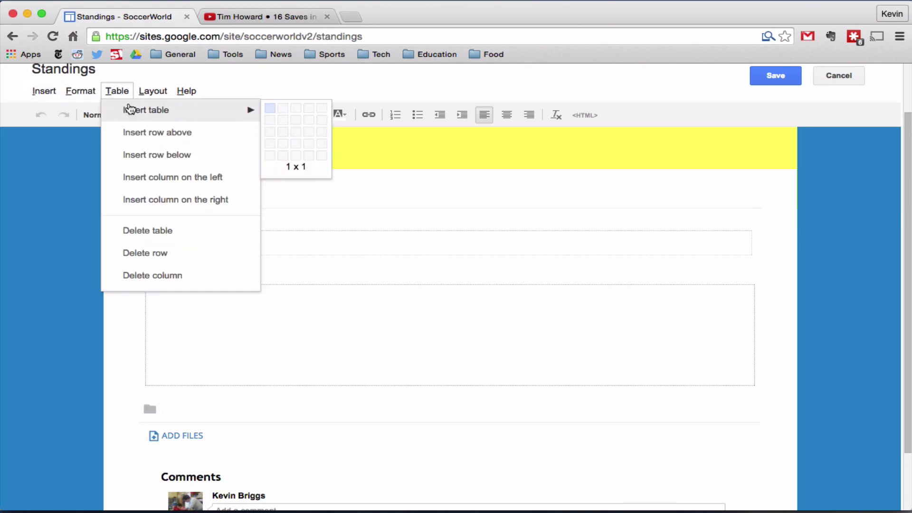
{"action": "left_click", "coordinate": [294, 126]}
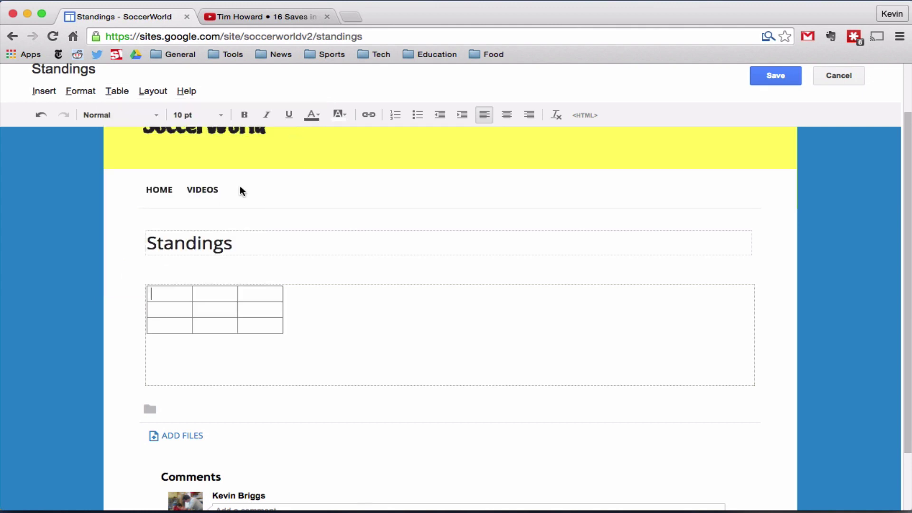
Enter the column headers Team, Record and Points in the table's first row
{"action": "type", "text": "TEam"}
{"action": "key", "text": "BackSpace"}
{"action": "key", "text": "BackSpace"}
{"action": "type", "text": "eam"}
{"action": "left_click", "coordinate": [203, 294]}
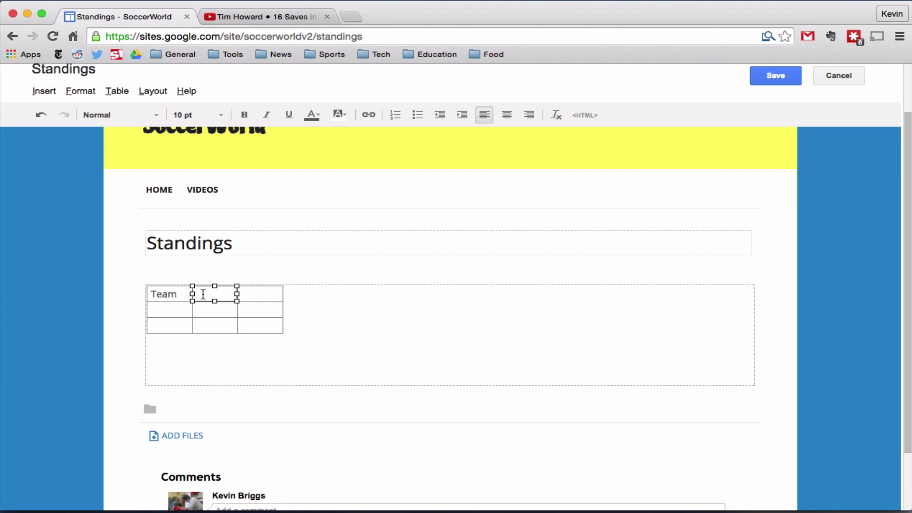
{"action": "type", "text": "Re"}
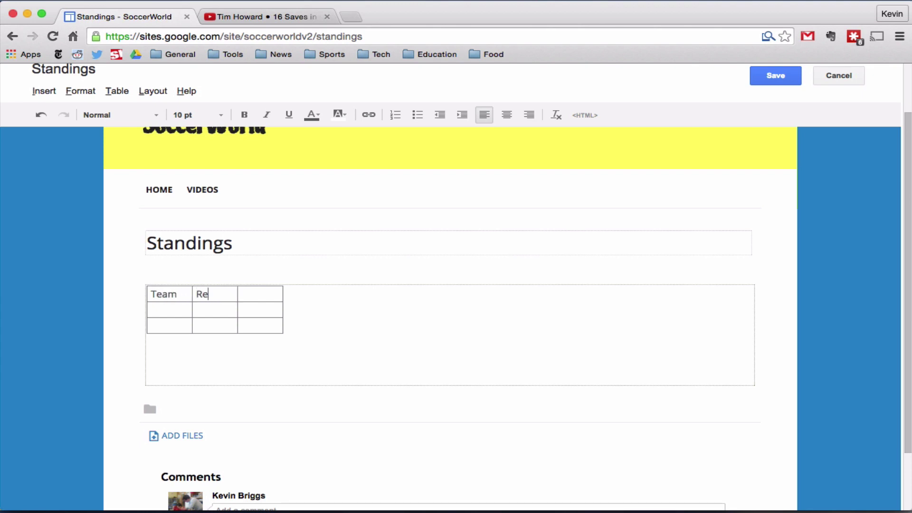
{"action": "type", "text": "cord"}
{"action": "left_click", "coordinate": [262, 294]}
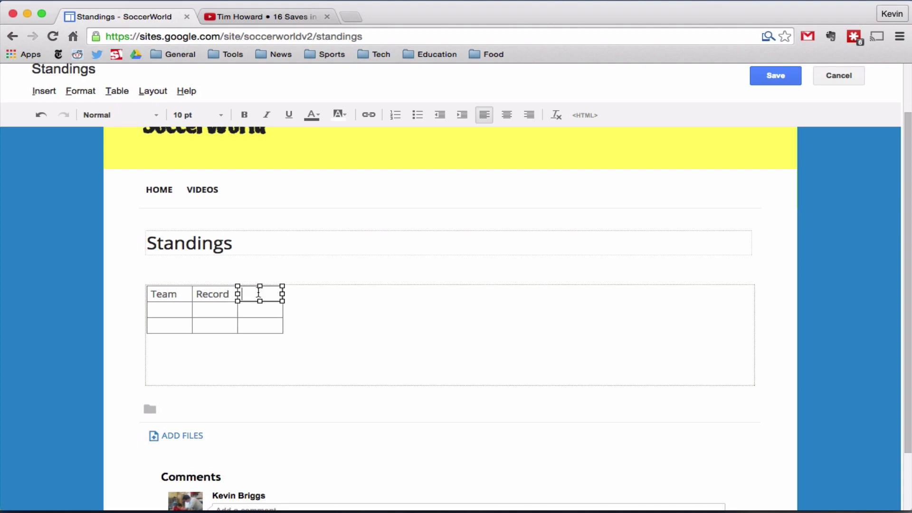
{"action": "type", "text": "Points"}
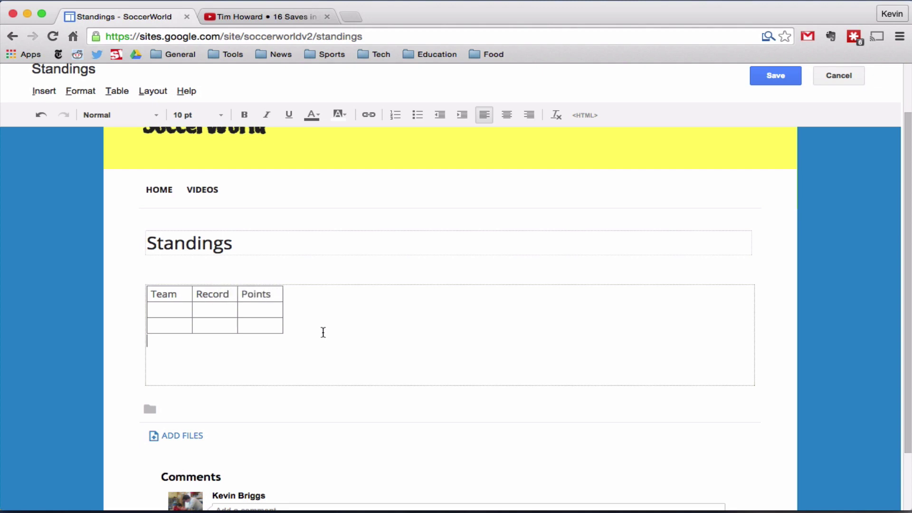
Try to add a blank line above the table from its first cell
{"action": "left_click", "coordinate": [202, 340]}
{"action": "left_click", "coordinate": [181, 302]}
{"action": "left_click", "coordinate": [147, 311]}
{"action": "left_click", "coordinate": [147, 294]}
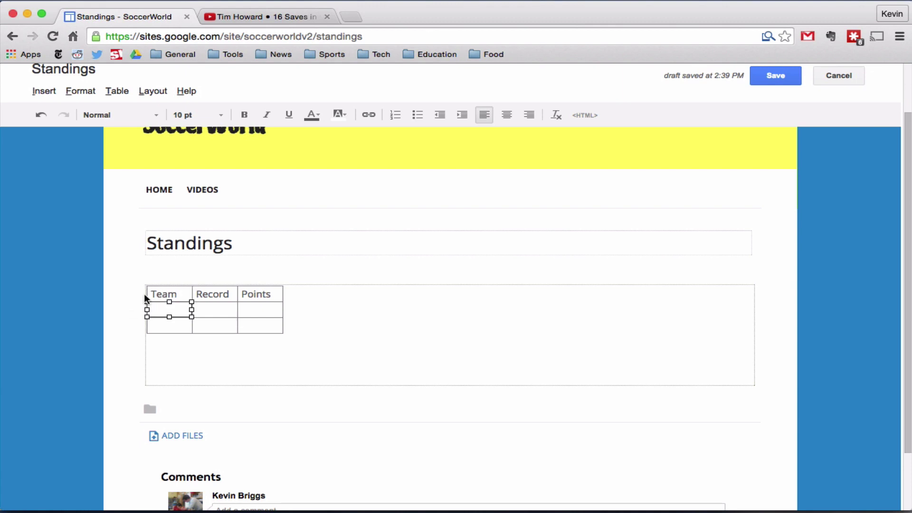
{"action": "key", "text": "Return"}
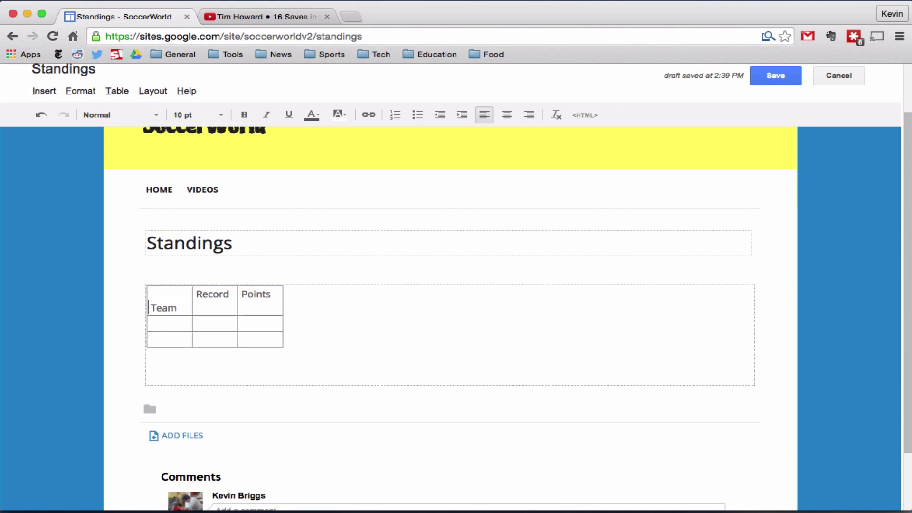
{"action": "key", "text": "BackSpace"}
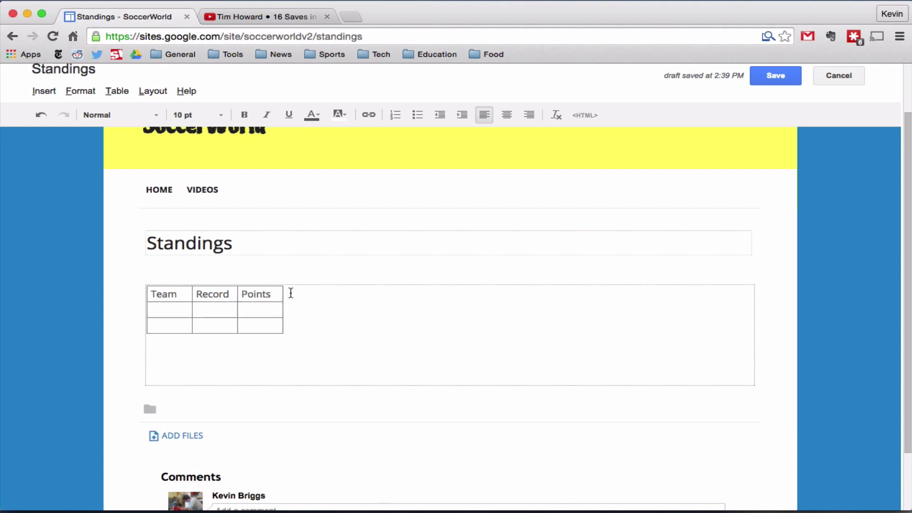
Insert two blank lines above the table in the Standings page body
{"action": "left_click_drag", "start_coordinate": [291, 291], "coordinate": [286, 315]}
{"action": "left_click", "coordinate": [229, 328]}
{"action": "left_click", "coordinate": [144, 291]}
{"action": "left_click_drag", "start_coordinate": [144, 291], "coordinate": [147, 293]}
{"action": "left_click", "coordinate": [147, 293]}
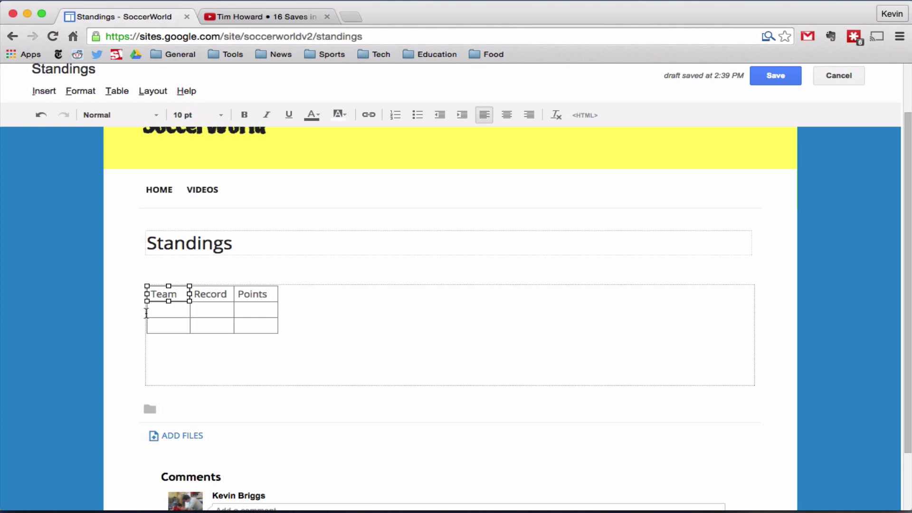
{"action": "left_click", "coordinate": [146, 313]}
{"action": "key", "text": "Return"}
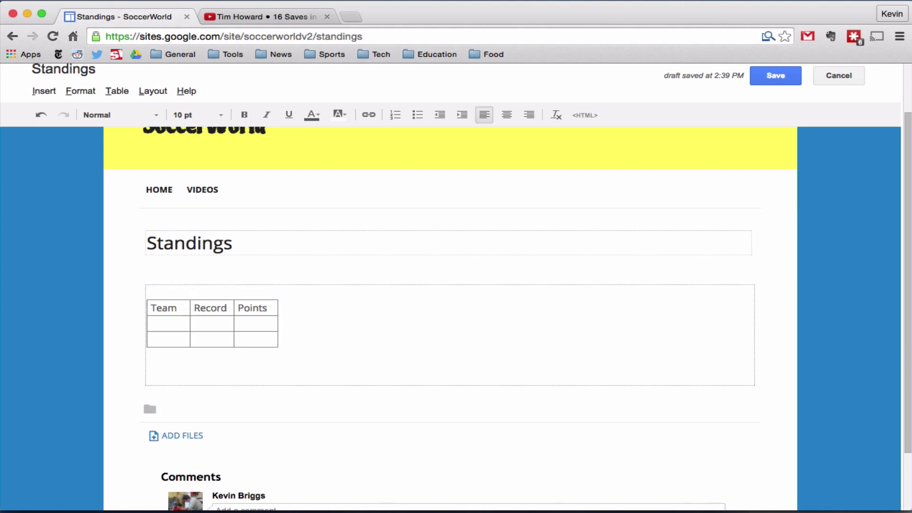
{"action": "key", "text": "Return"}
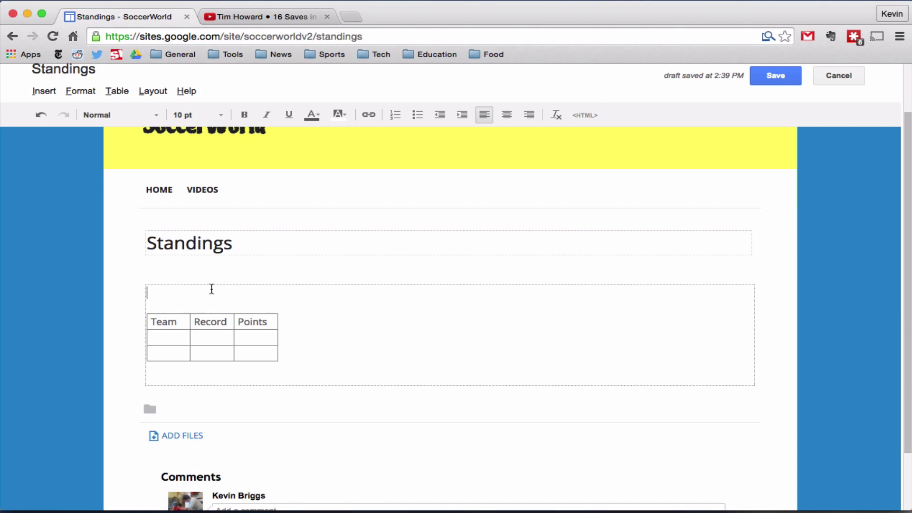
Add the Heading 2 text "Yes, I know soccer people soccer people call them tables..." above the table on the Standings page
{"action": "left_click", "coordinate": [87, 92]}
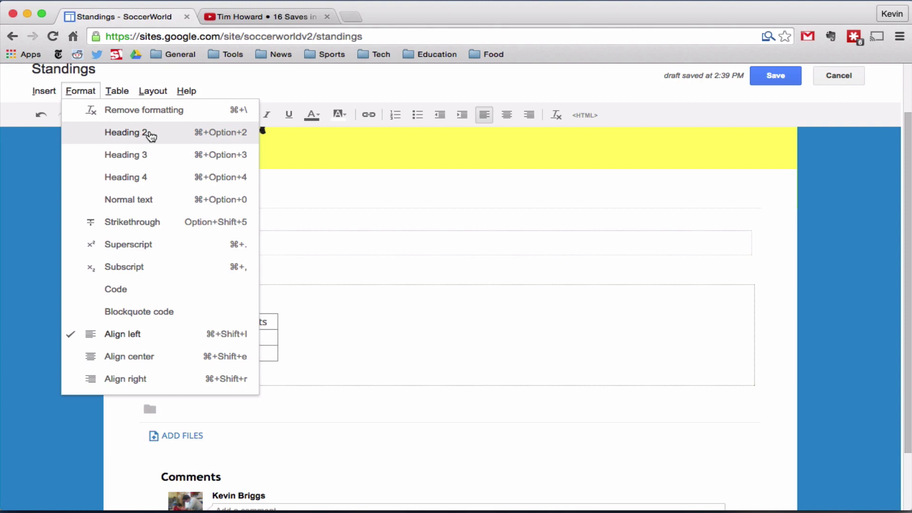
{"action": "left_click", "coordinate": [321, 274]}
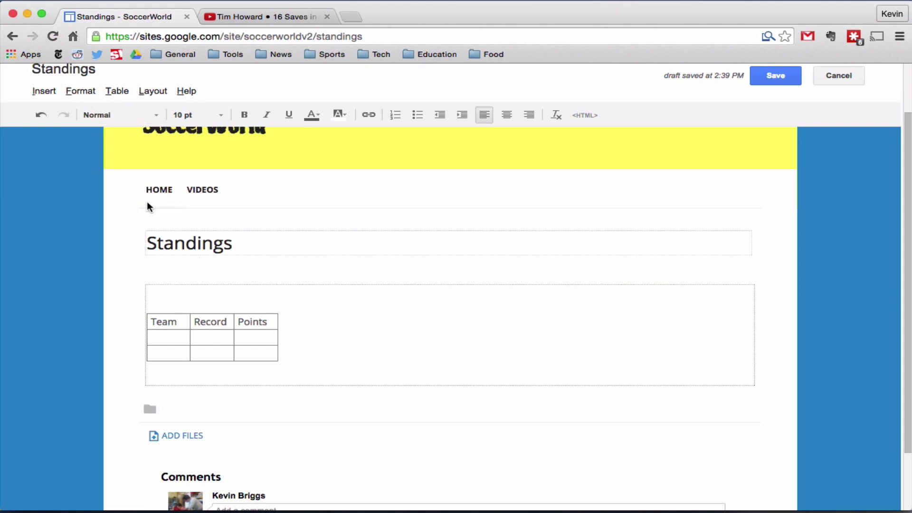
{"action": "left_click", "coordinate": [82, 90]}
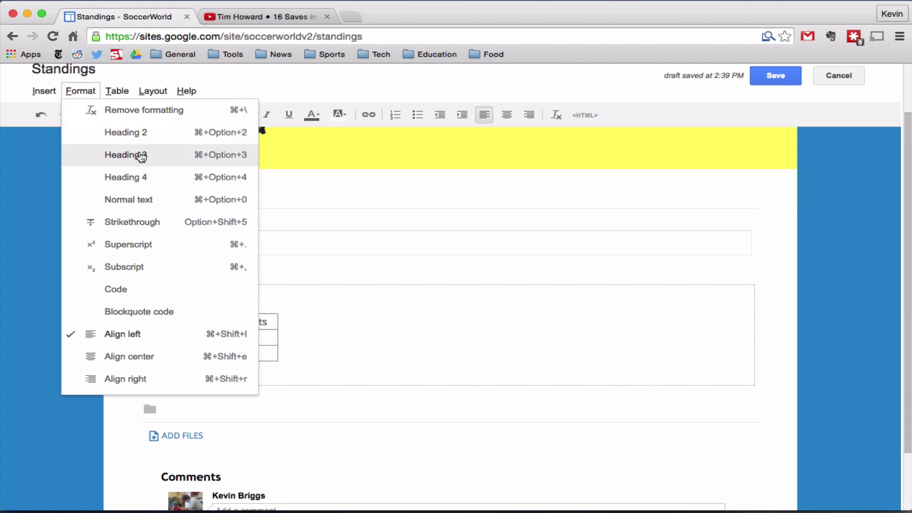
{"action": "left_click", "coordinate": [134, 135]}
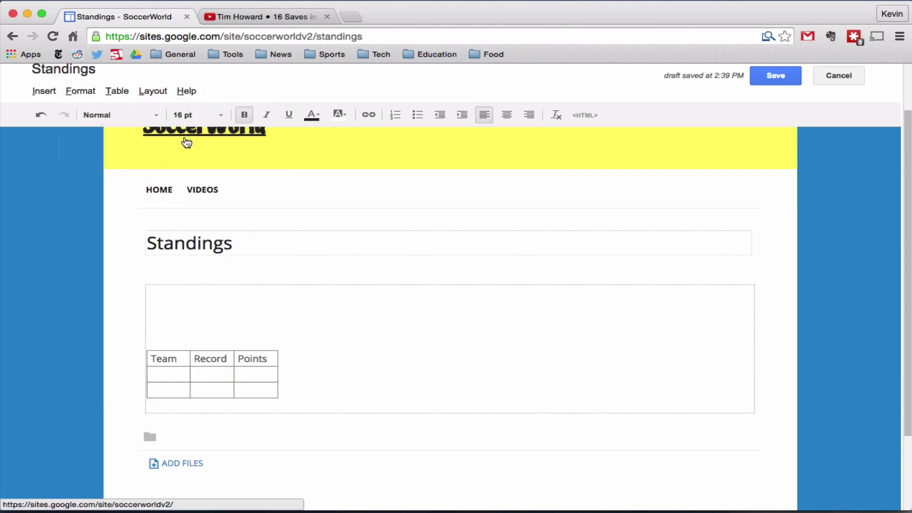
{"action": "type", "text": "Yes, I know soc"}
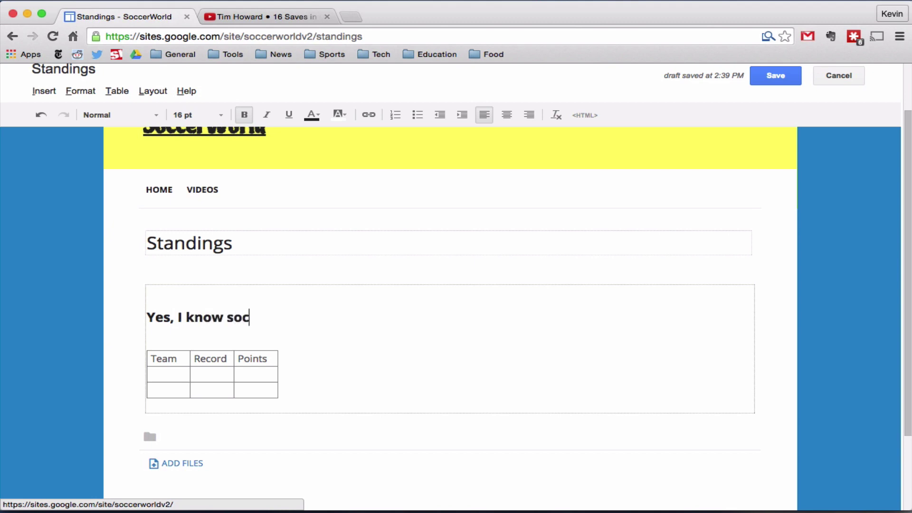
{"action": "type", "text": "cer people"}
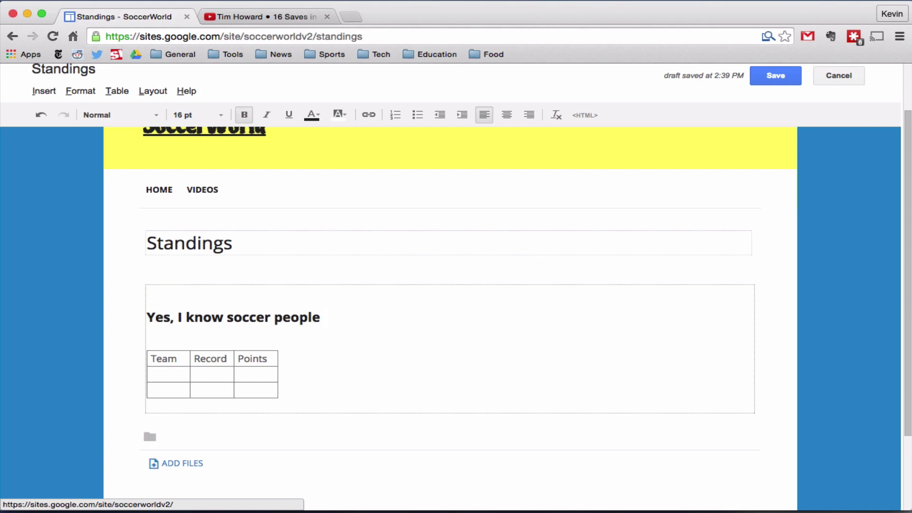
{"action": "type", "text": " soccer peo"}
{"action": "type", "text": "ple ca"}
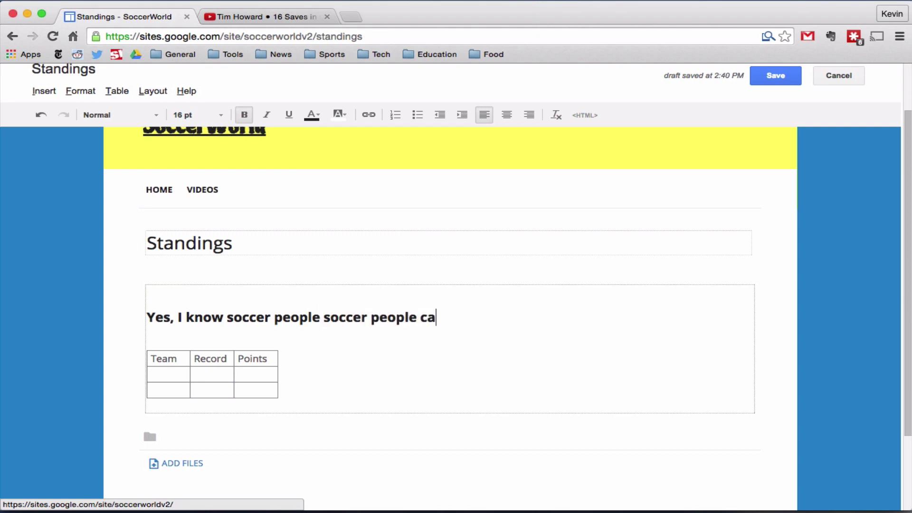
{"action": "type", "text": "ll them tables..."}
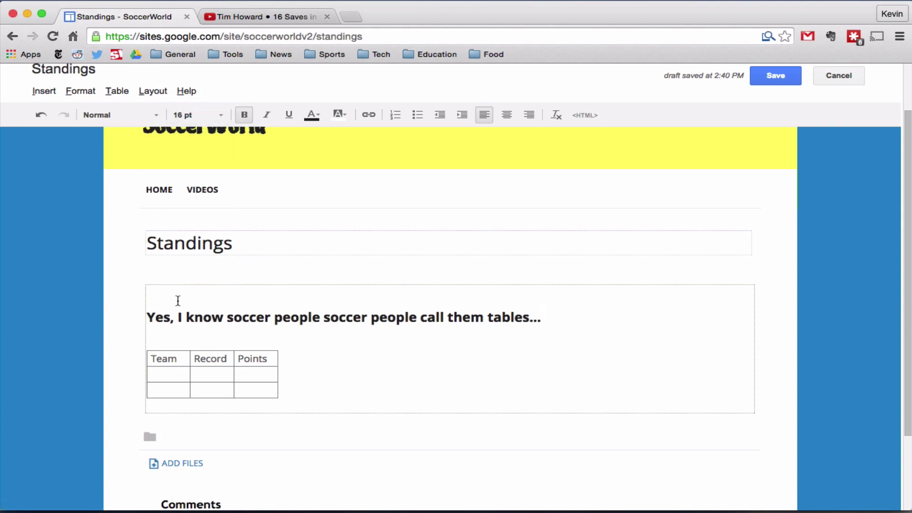
Set the table's border width to 5px in the Standings page's HTML source and update the page
{"action": "scroll", "coordinate": [118, 299], "scroll_direction": "up", "scroll_amount": 1}
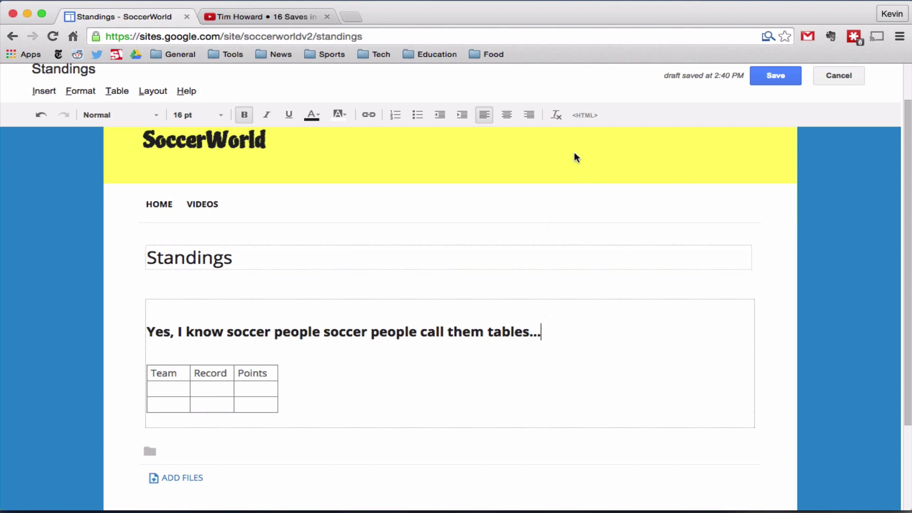
{"action": "left_click", "coordinate": [585, 115]}
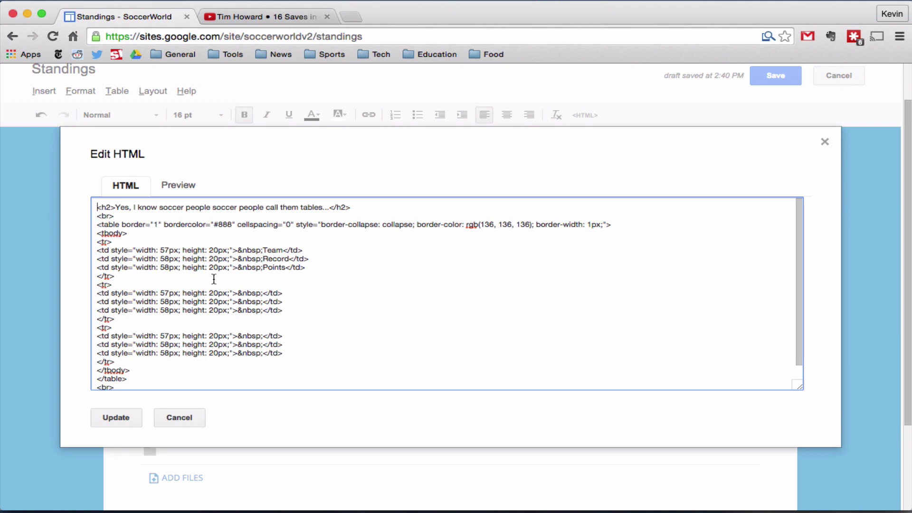
{"action": "left_click", "coordinate": [592, 224]}
{"action": "key", "text": "BackSpace"}
{"action": "type", "text": "5"}
{"action": "left_click", "coordinate": [110, 420]}
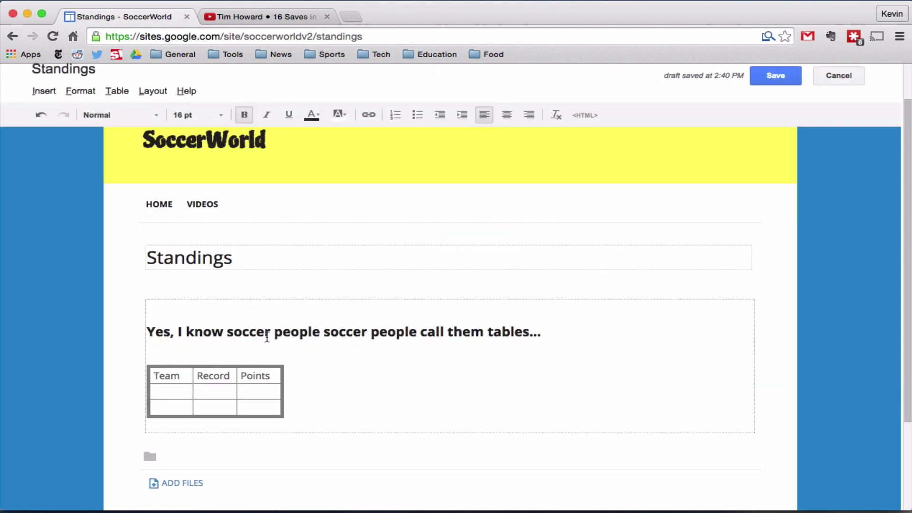
Set the table's border width to 1px in the HTML source, update it and save the Standings page
{"action": "left_click", "coordinate": [585, 115]}
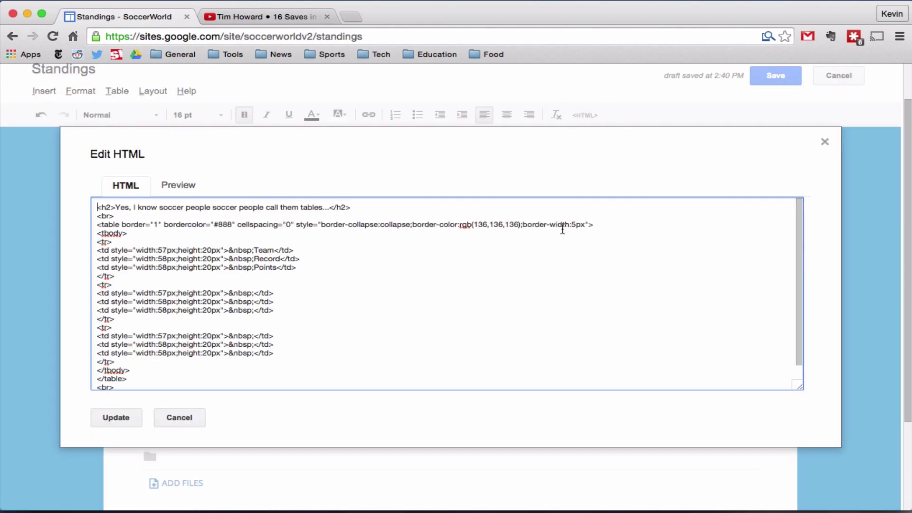
{"action": "key", "text": "BackSpace"}
{"action": "type", "text": "4"}
{"action": "key", "text": "BackSpace"}
{"action": "type", "text": "1"}
{"action": "left_click", "coordinate": [122, 423]}
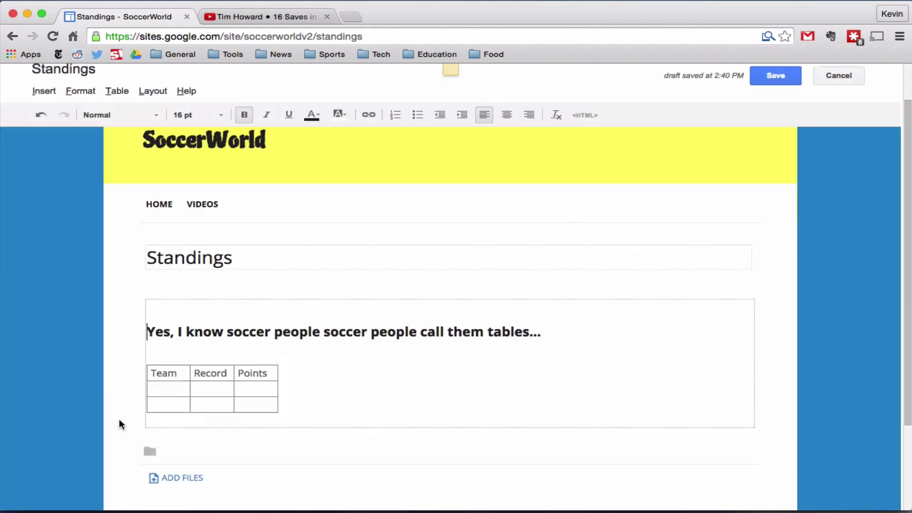
{"action": "left_click", "coordinate": [759, 81]}
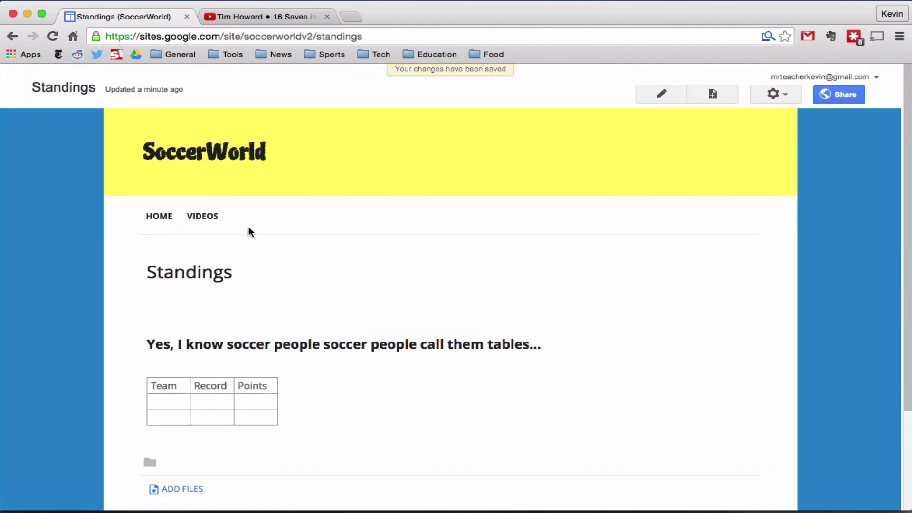
Add the Standings page to the site's horizontal navigation and close the site layout editor
{"action": "left_click", "coordinate": [786, 97]}
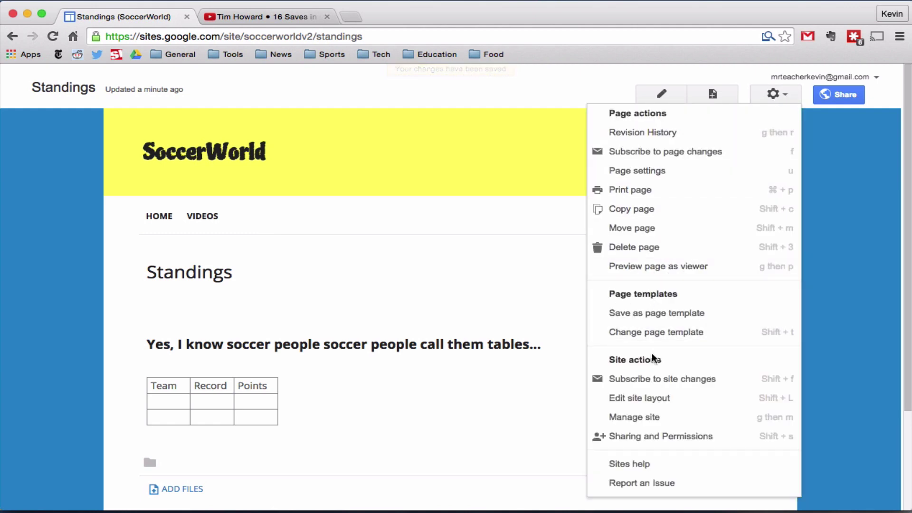
{"action": "left_click", "coordinate": [641, 399]}
{"action": "left_click", "coordinate": [306, 245]}
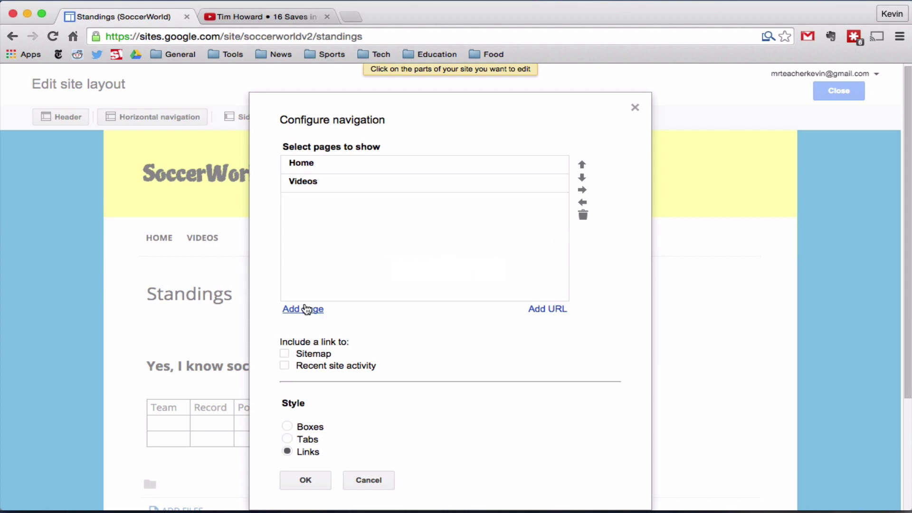
{"action": "left_click", "coordinate": [303, 309]}
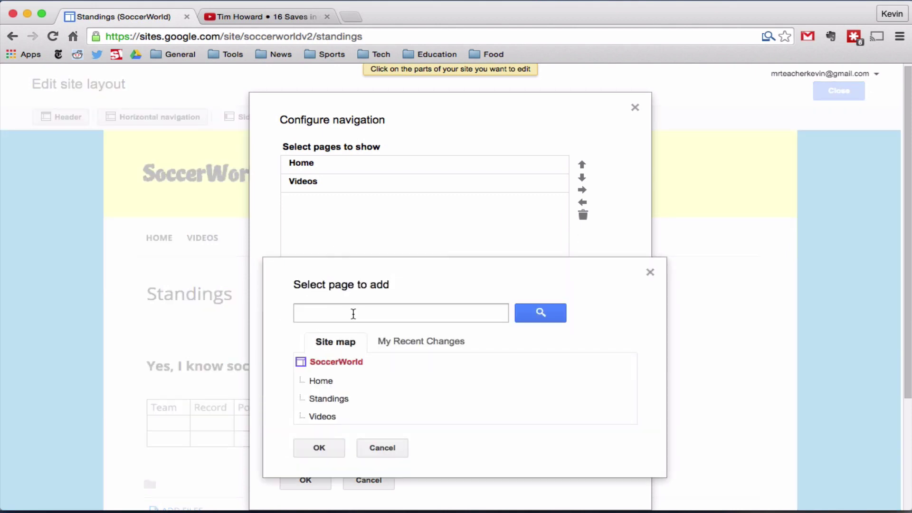
{"action": "left_click", "coordinate": [325, 399]}
{"action": "left_click", "coordinate": [320, 447]}
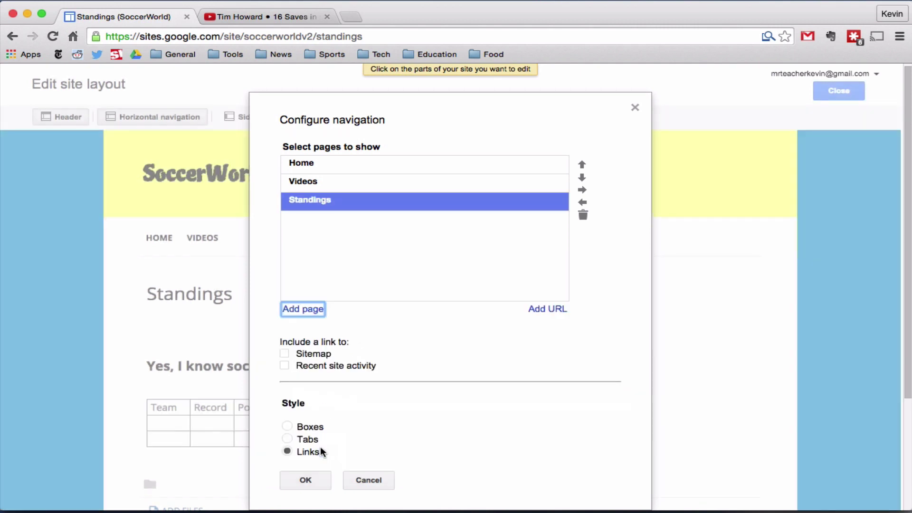
{"action": "left_click", "coordinate": [299, 480]}
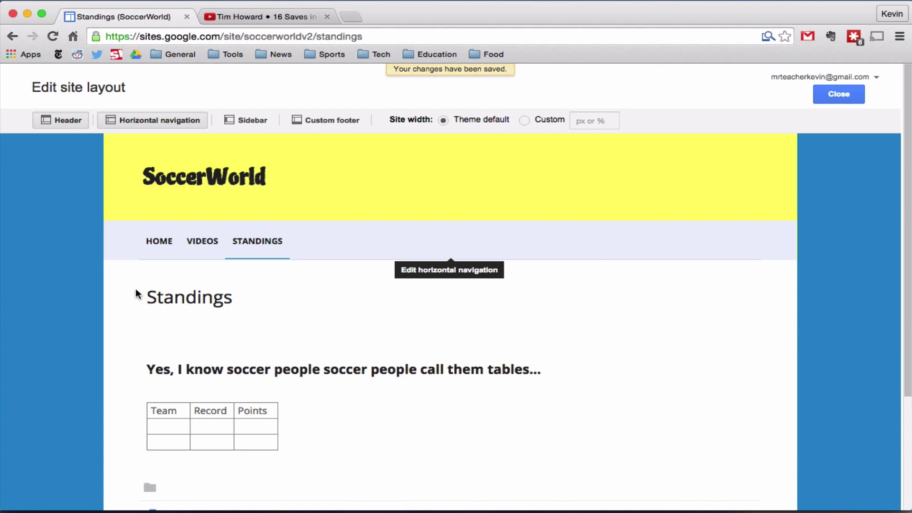
{"action": "scroll", "coordinate": [138, 295], "scroll_direction": "down", "scroll_amount": 3}
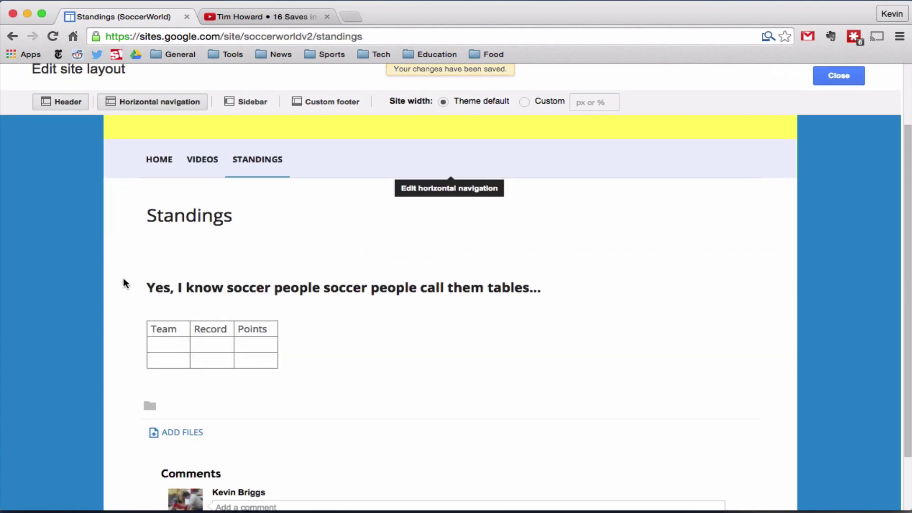
{"action": "scroll", "coordinate": [129, 275], "scroll_direction": "up", "scroll_amount": 3}
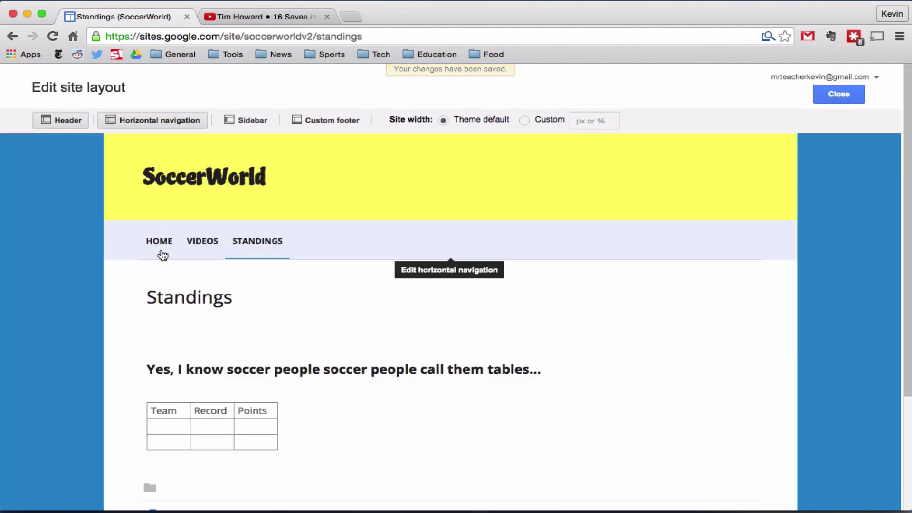
{"action": "left_click", "coordinate": [843, 97]}
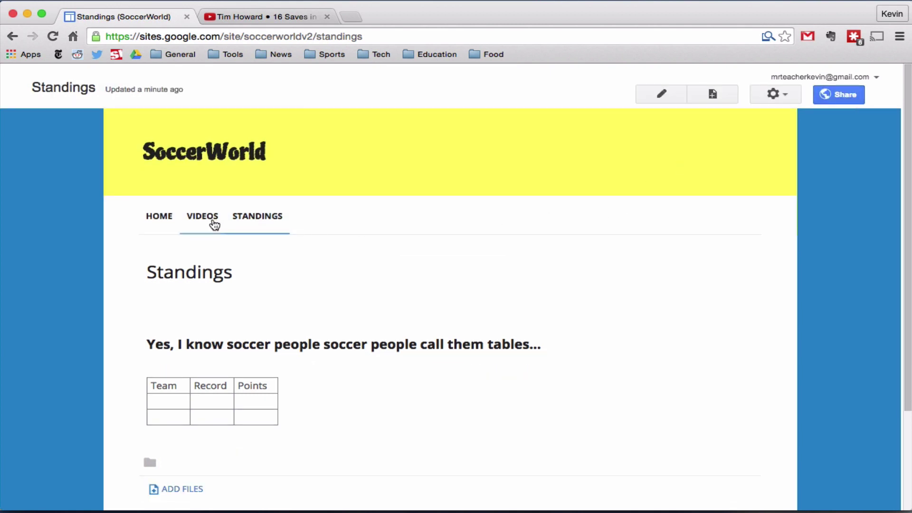
Turn off the page title and sub-page links in the Home page's settings and save them
{"action": "left_click", "coordinate": [167, 218]}
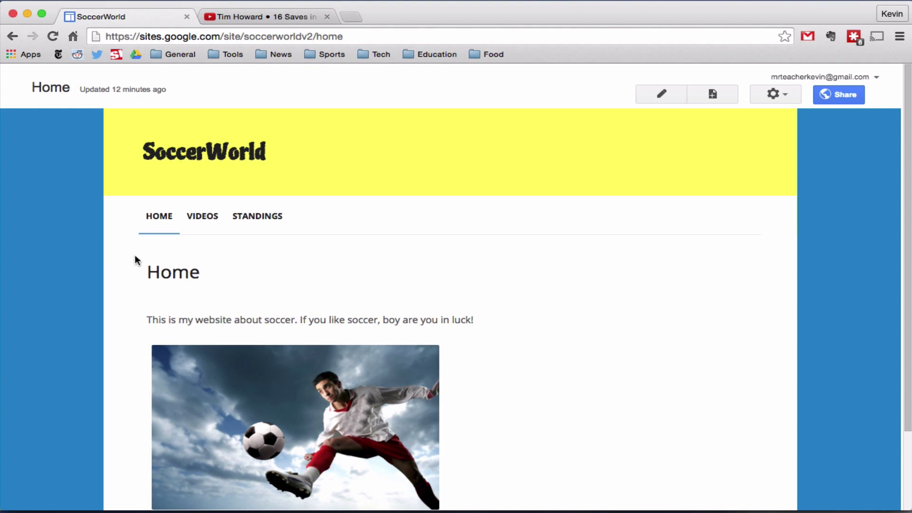
{"action": "scroll", "coordinate": [140, 254], "scroll_direction": "down", "scroll_amount": 3}
{"action": "scroll", "coordinate": [140, 259], "scroll_direction": "up", "scroll_amount": 3}
{"action": "left_click", "coordinate": [785, 93]}
{"action": "left_click", "coordinate": [650, 172]}
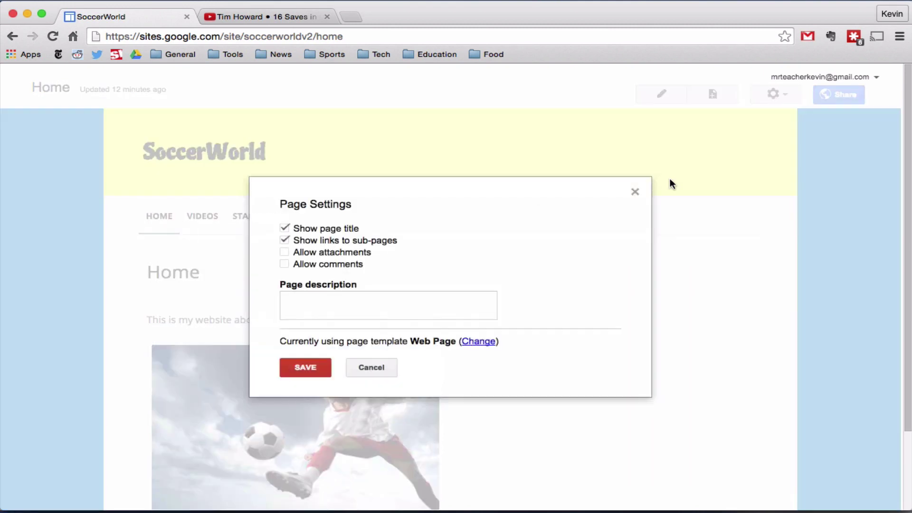
{"action": "left_click", "coordinate": [285, 229]}
{"action": "left_click", "coordinate": [287, 241]}
{"action": "left_click", "coordinate": [295, 367]}
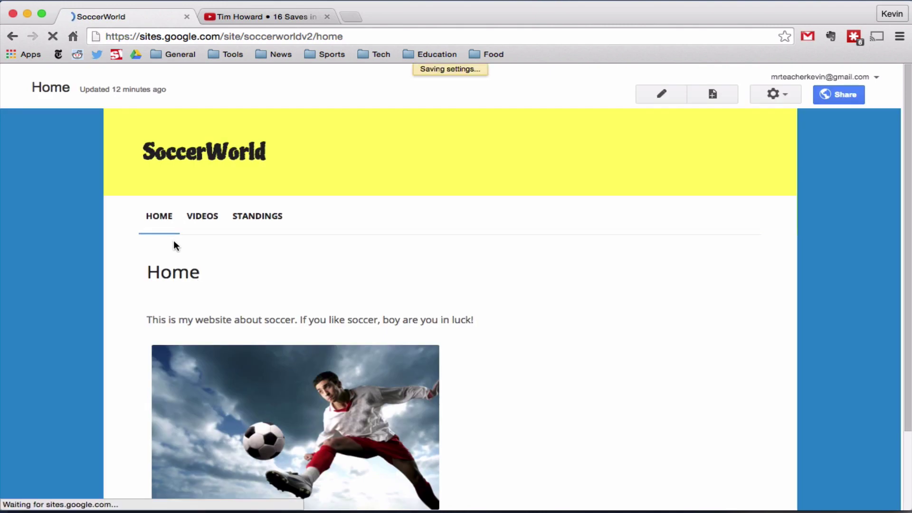
{"action": "scroll", "coordinate": [133, 233], "scroll_direction": "down", "scroll_amount": 2}
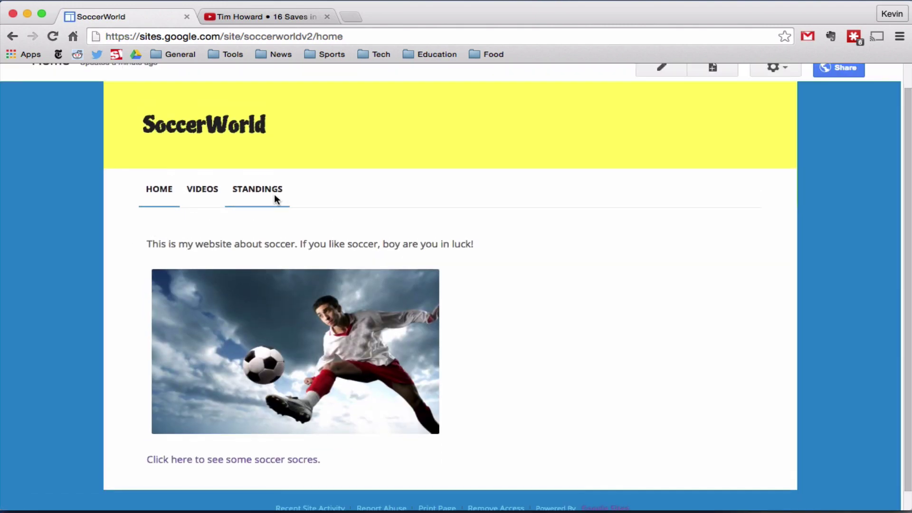
Turn off sub-page links, attachments and comments in the Standings page's settings and save them
{"action": "left_click", "coordinate": [267, 191]}
{"action": "scroll", "coordinate": [95, 238], "scroll_direction": "down", "scroll_amount": 2}
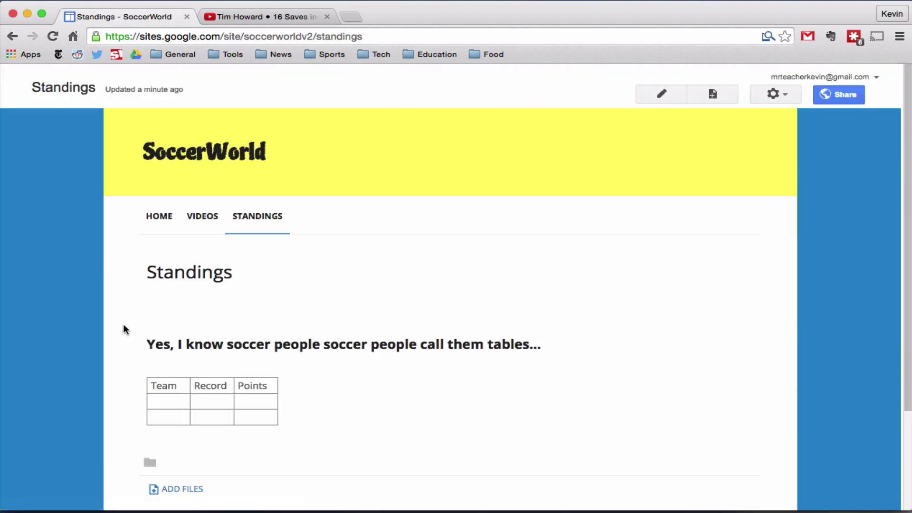
{"action": "scroll", "coordinate": [127, 321], "scroll_direction": "down", "scroll_amount": 2}
{"action": "left_click", "coordinate": [786, 91]}
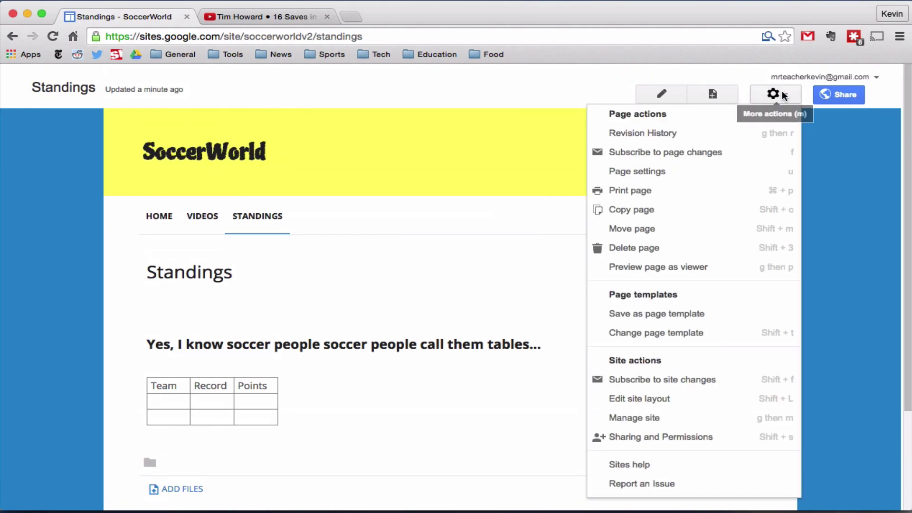
{"action": "left_click", "coordinate": [631, 172]}
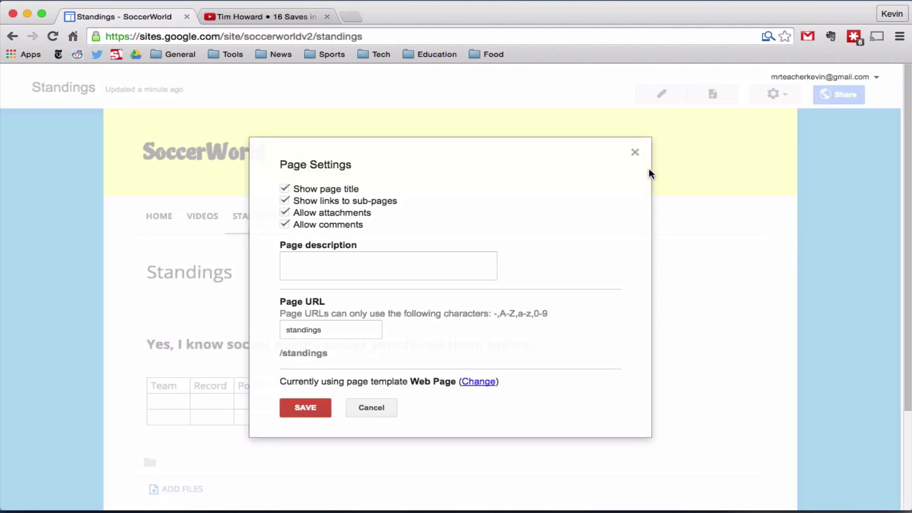
{"action": "left_click", "coordinate": [285, 200]}
{"action": "left_click", "coordinate": [284, 213]}
{"action": "left_click", "coordinate": [305, 407]}
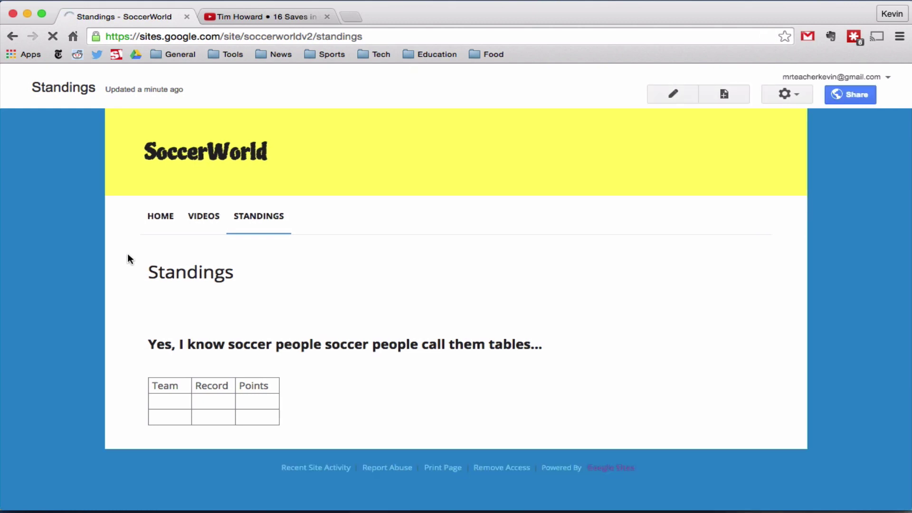
View the Videos page and return to the Home page through the site navigation
{"action": "left_click", "coordinate": [201, 216]}
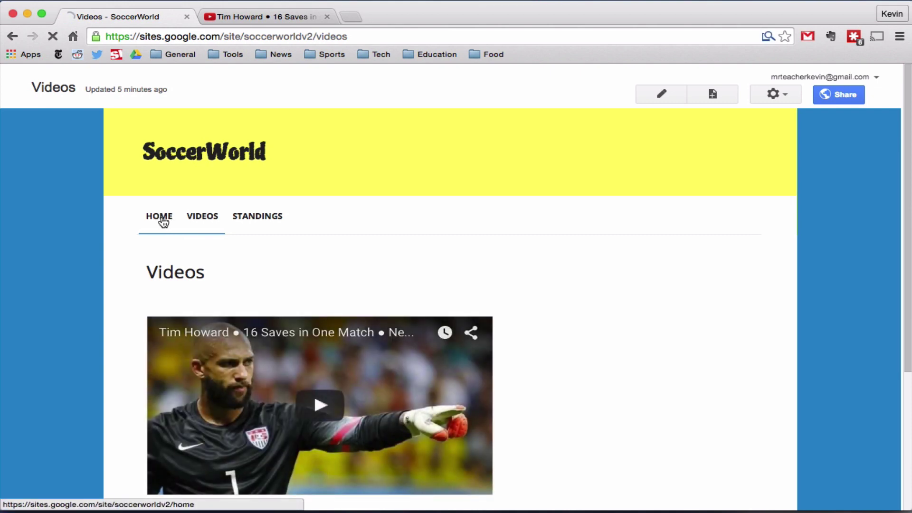
{"action": "left_click", "coordinate": [160, 216]}
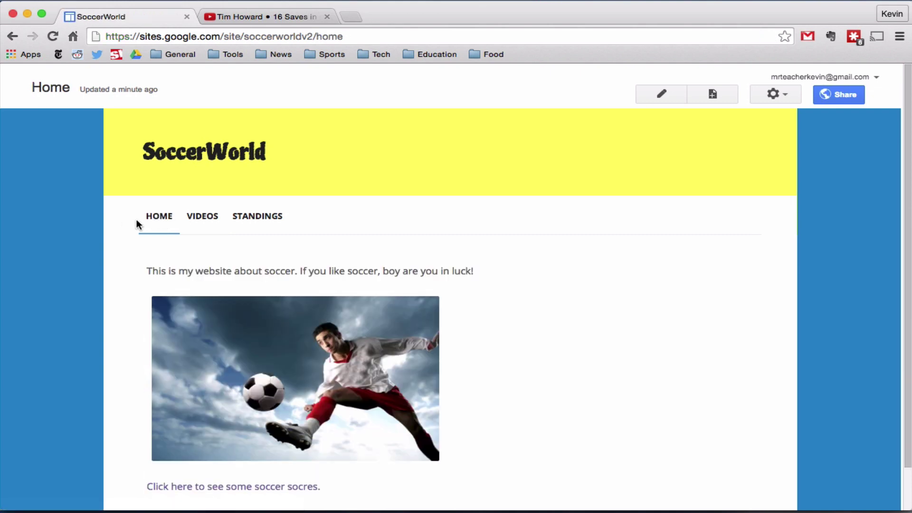